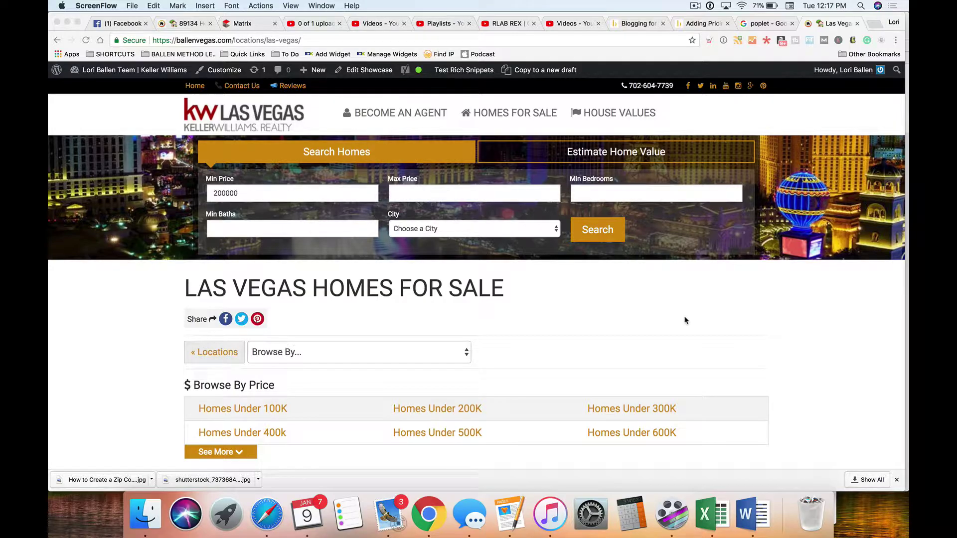
Shorten the Las Vegas locations address to the root domain and load the ballenvegas.com home page
scroll(685, 320, "down", 4)
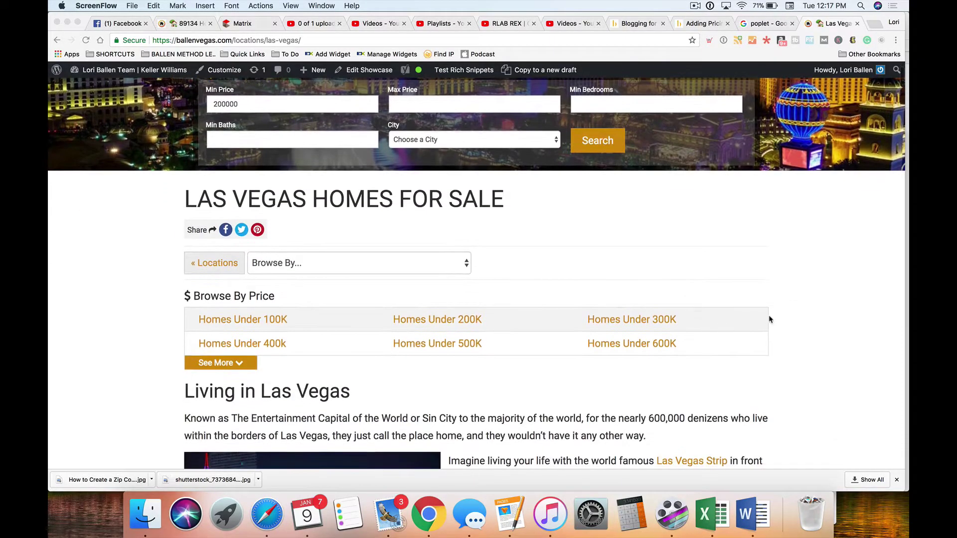
scroll(771, 320, "up", 2)
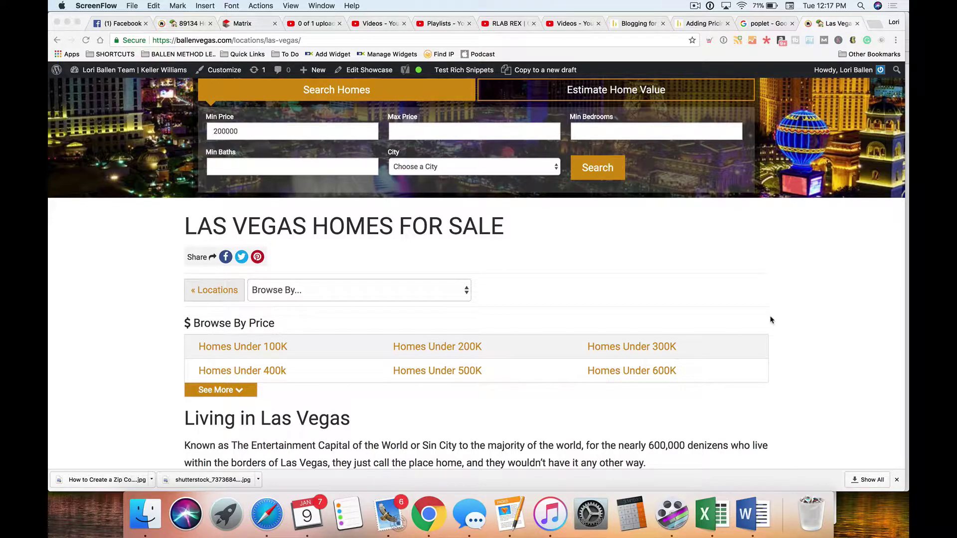
scroll(770, 320, "up", 2)
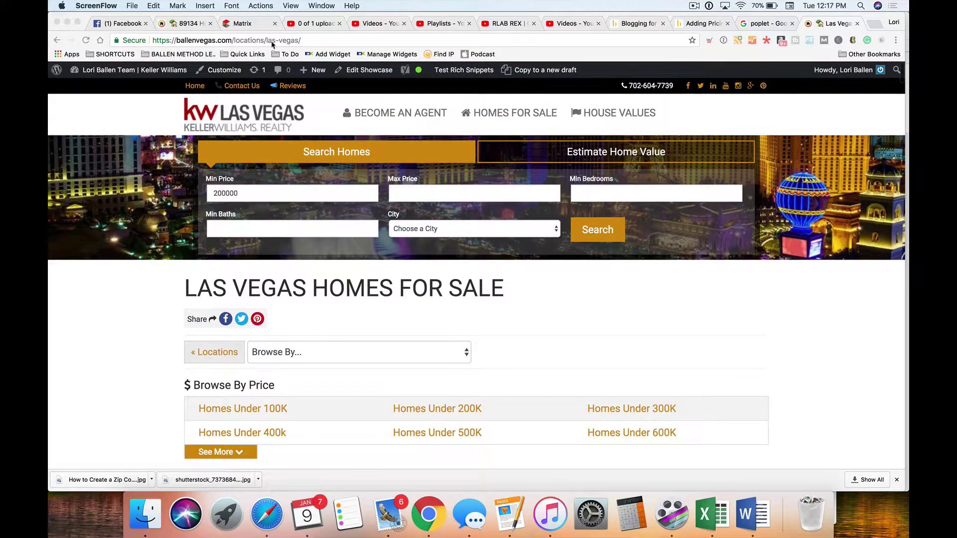
left_click(265, 42)
left_click_drag(233, 42, 335, 44)
key("BackSpace")
key("Return")
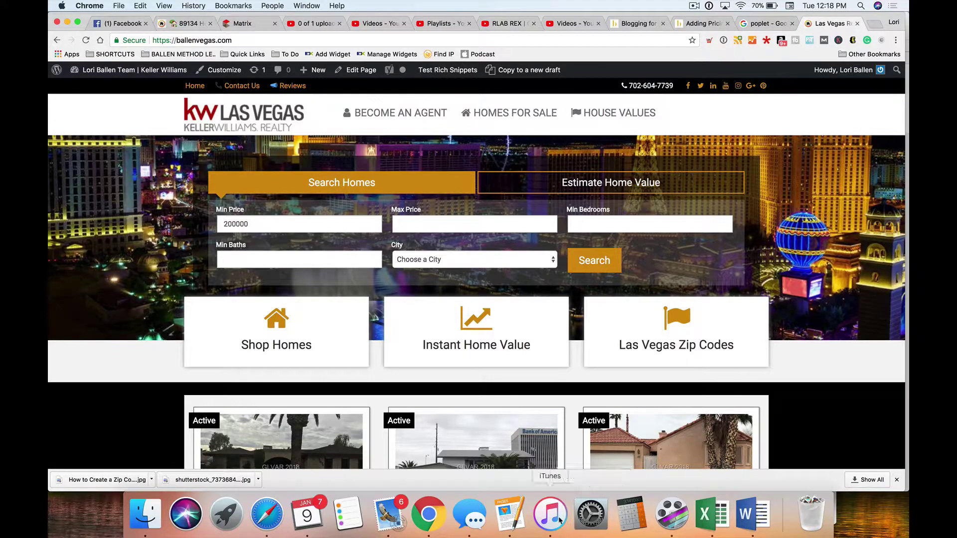
Switch to Pages, write "Top Level Domain (home page)" in the blank document, and move its window clear of the browser address
left_click(511, 519)
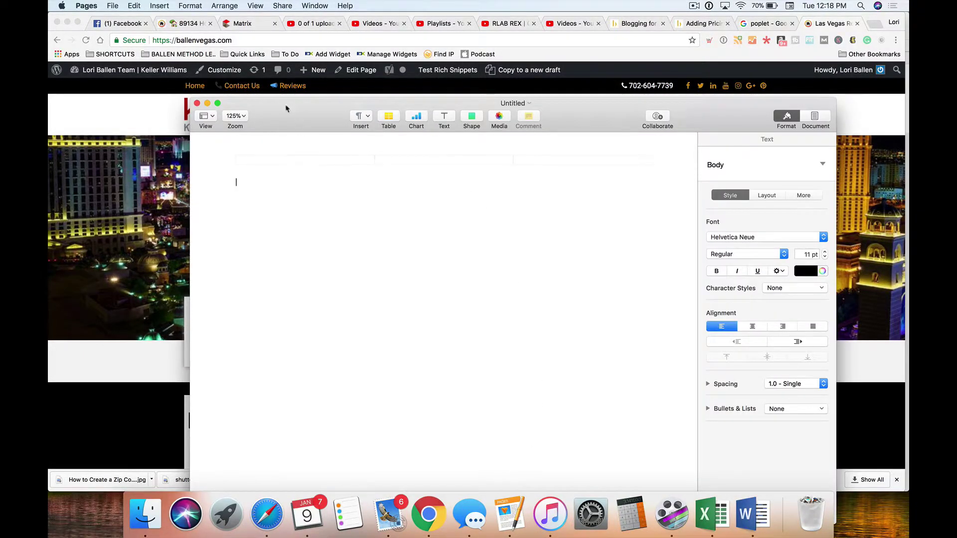
left_click_drag(301, 124, 307, 82)
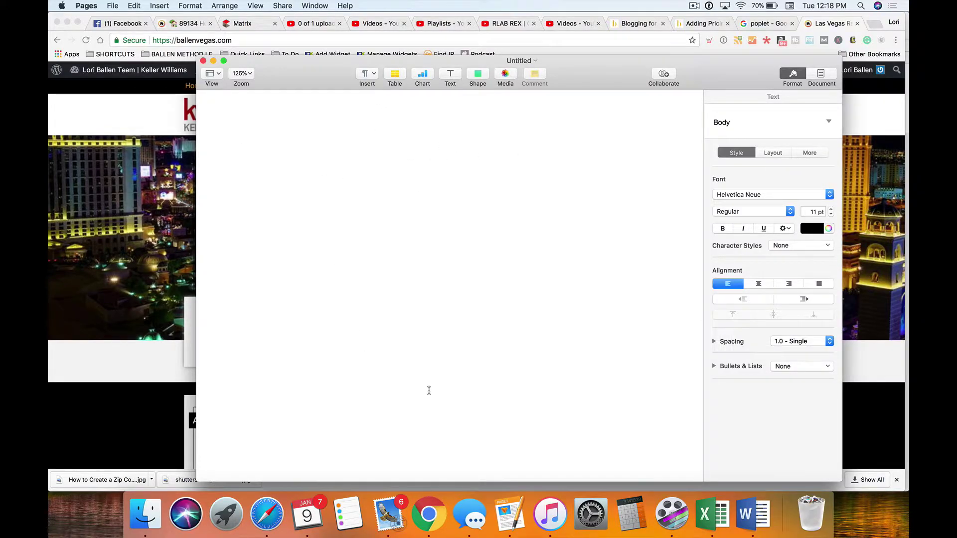
left_click(670, 519)
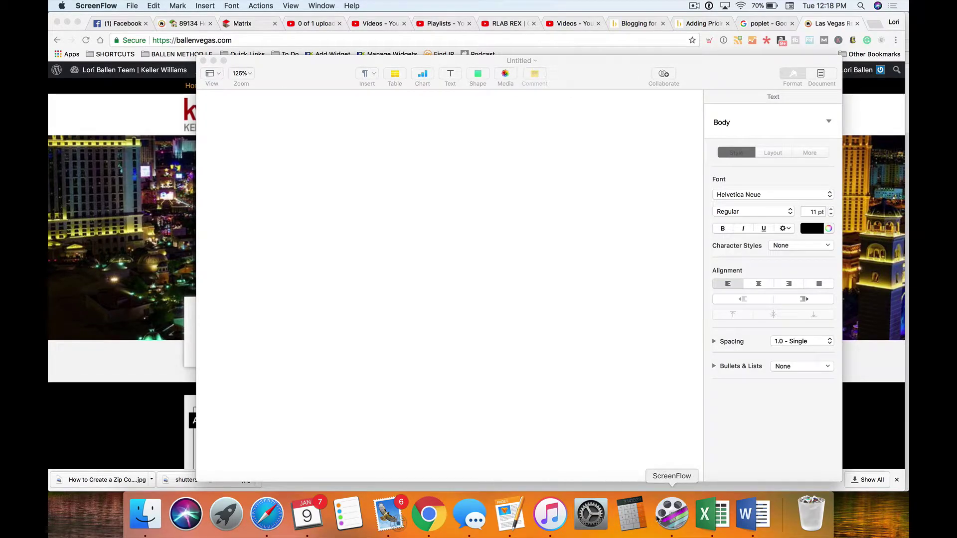
left_click(433, 518)
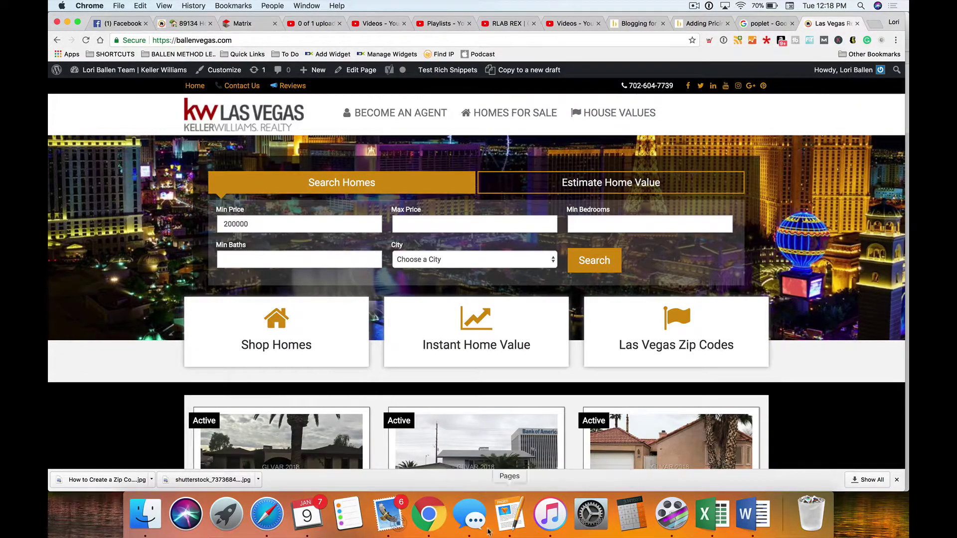
left_click(504, 519)
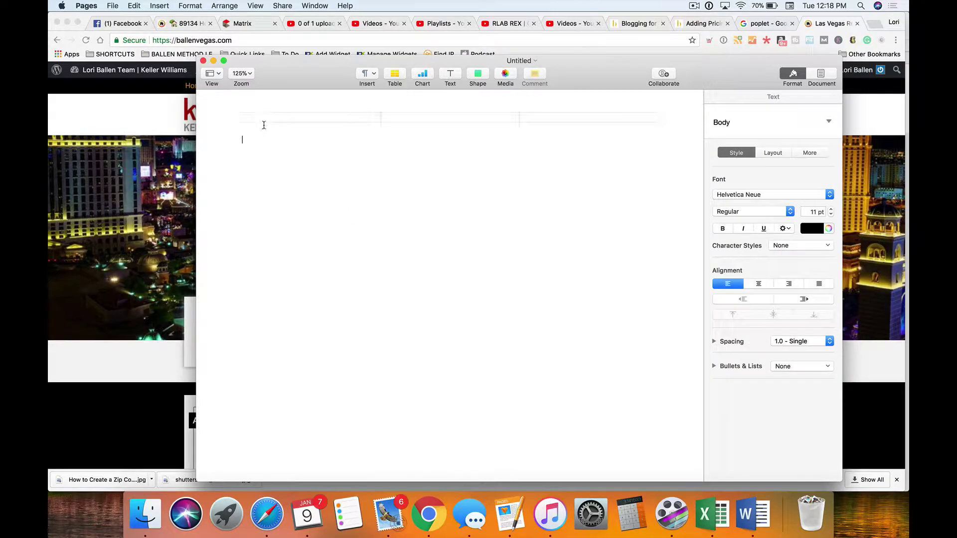
type("Top")
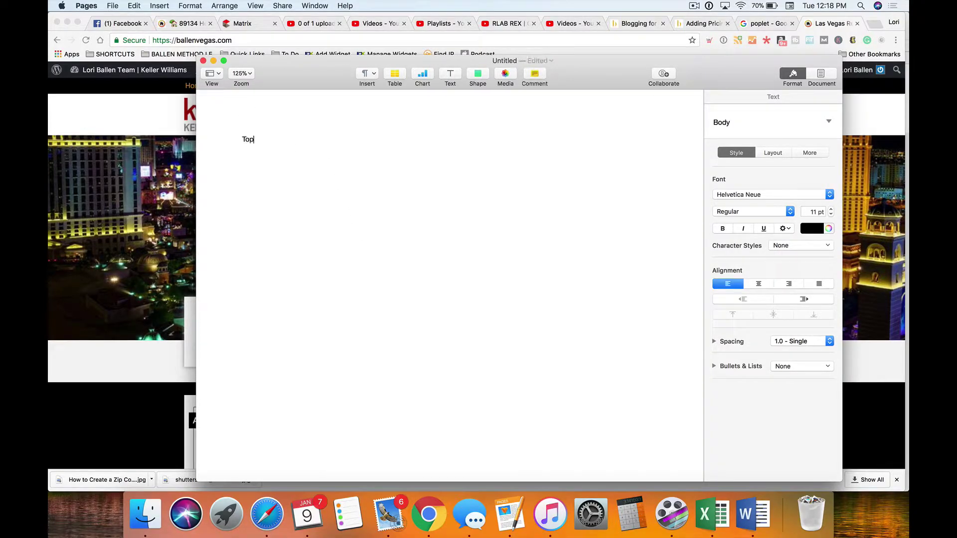
type(" Level Domain (home page)")
left_click(243, 140)
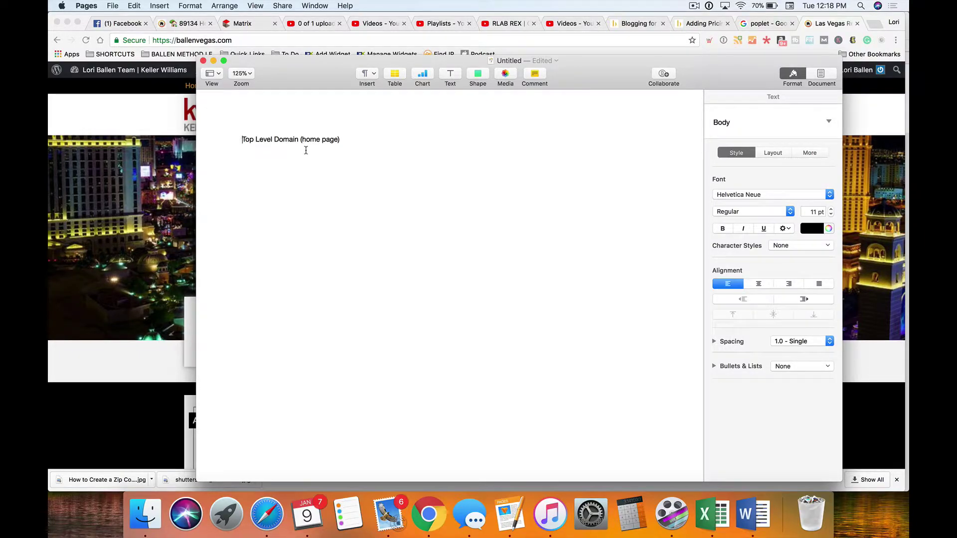
left_click_drag(257, 70, 397, 119)
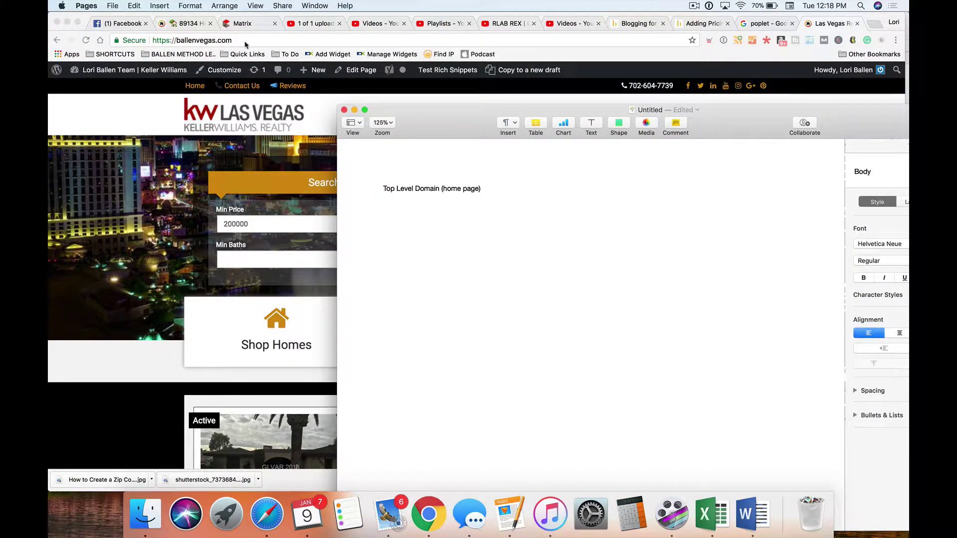
Replace "(home page)" so the line reads "Top Level Domain is Top Tier (Usually Home)"
left_click(430, 190)
left_click(481, 189)
left_click_drag(442, 190, 528, 190)
key("BackSpace")
type("is Top")
key("BackSpace")
key("BackSpace")
key("BackSpace")
type("op Tier (Usually)")
key("BackSpace")
key("BackSpace")
type("y Home)")
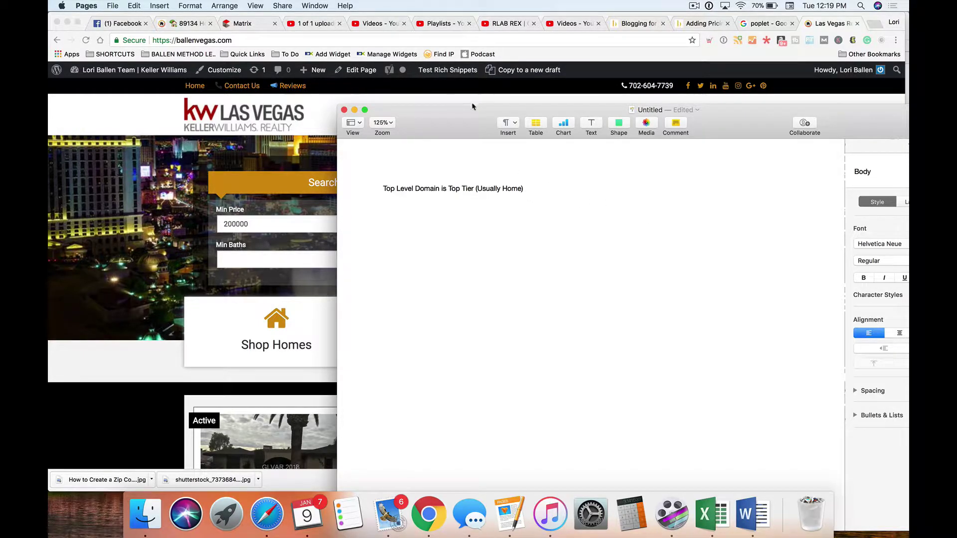
Start a list in the Bullet style on a new line below the Top Level Domain line
left_click_drag(452, 112, 372, 36)
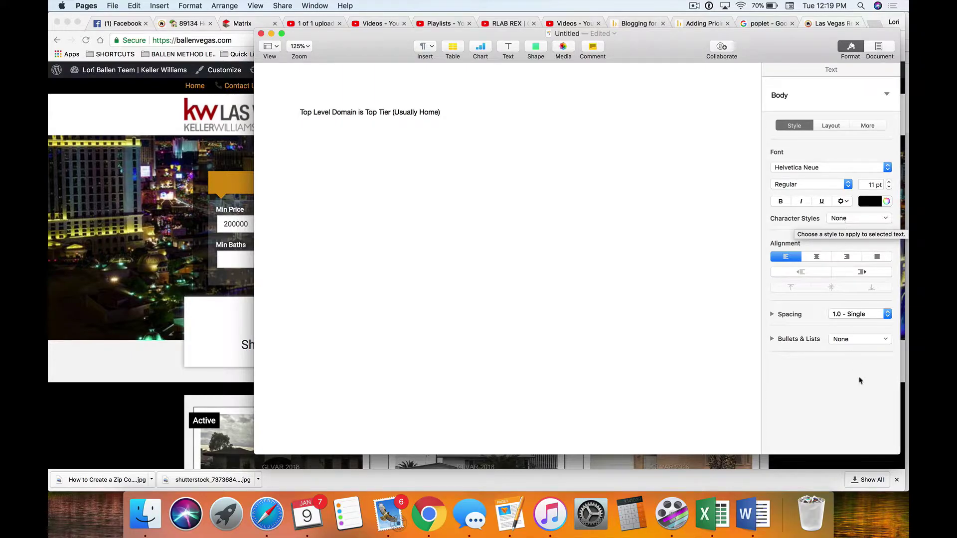
left_click(858, 342)
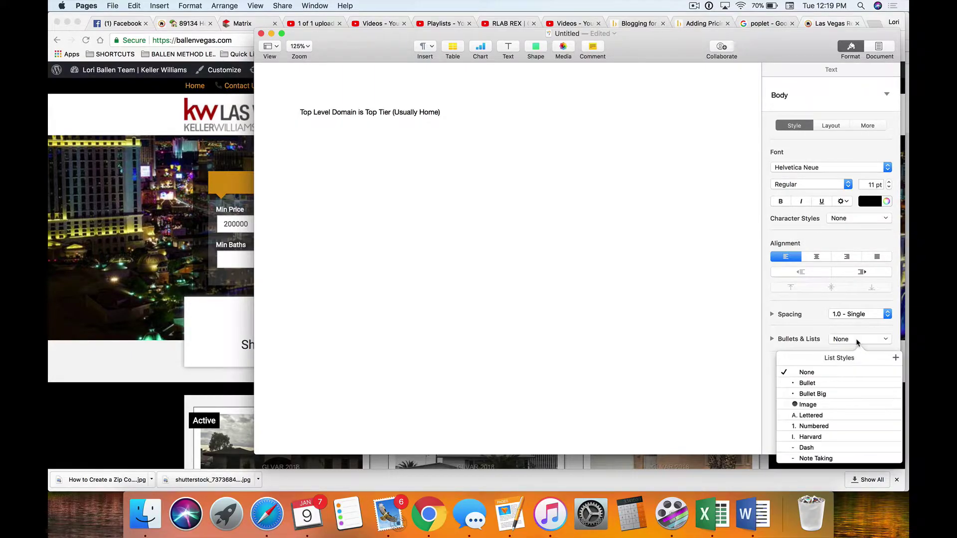
left_click(805, 383)
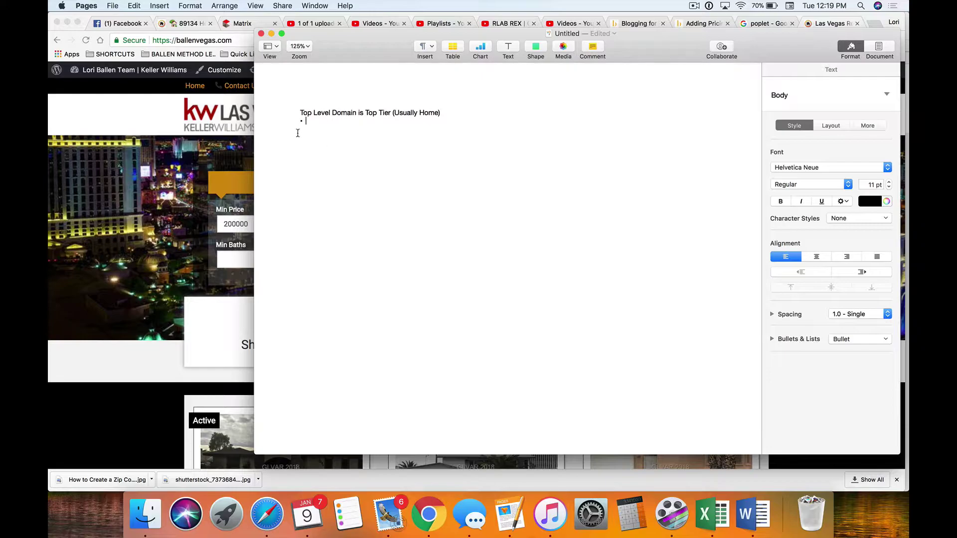
Switch to Chrome and load the ballenvegas.com/locations/ page
left_click_drag(344, 51, 375, 208)
left_click(419, 102)
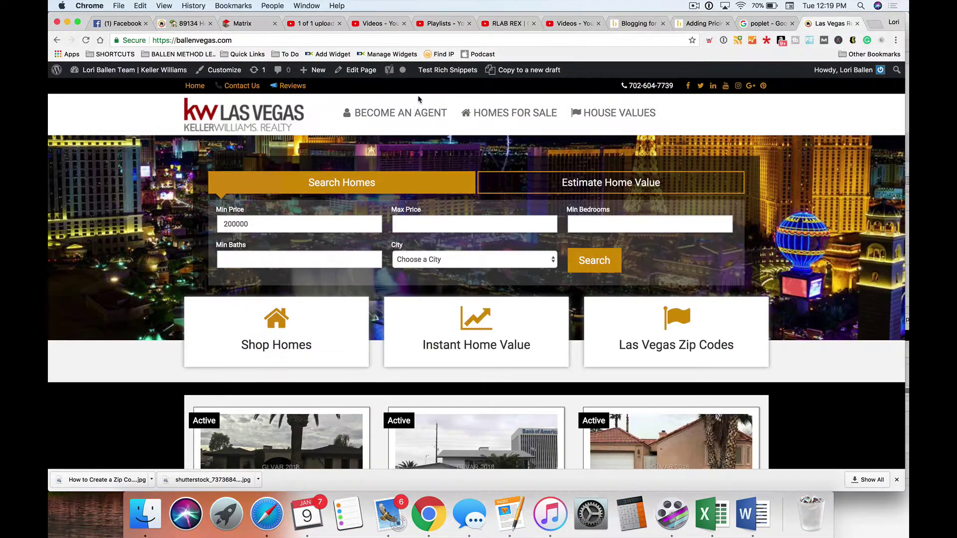
left_click(242, 39)
left_click(242, 39)
type("/l")
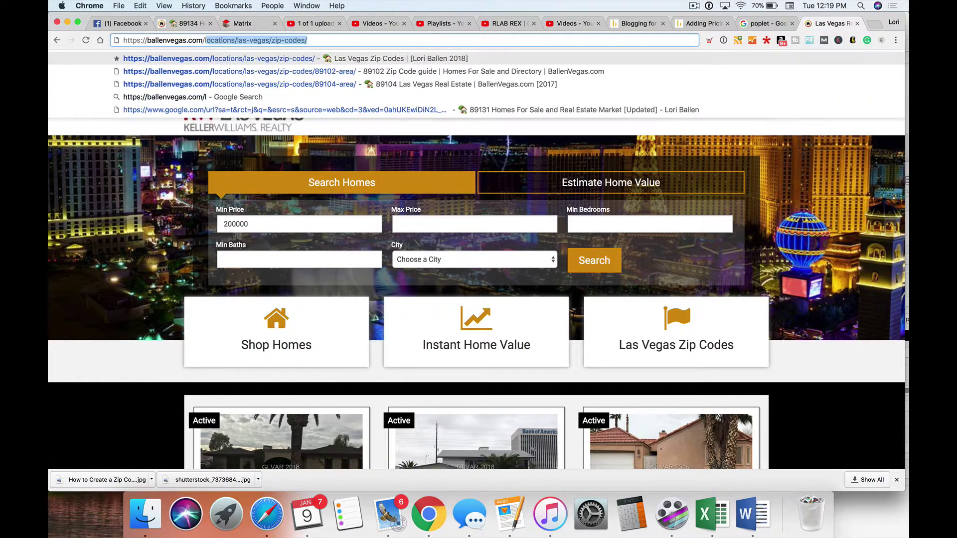
type("ocations/las-vegas")
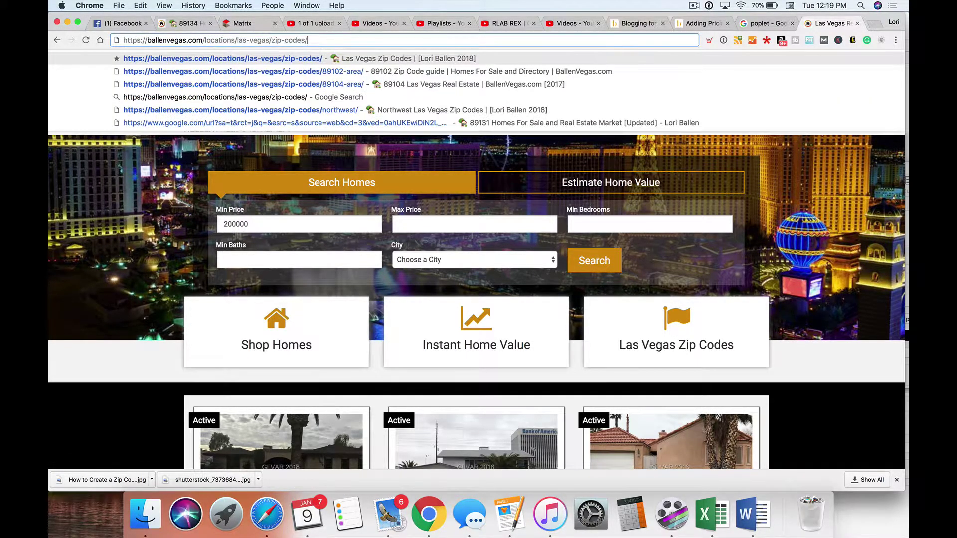
key("BackSpace")
key("BackSpace")
key("BackSpace")
key("BackSpace")
key("BackSpace")
key("BackSpace")
key("BackSpace")
key("BackSpace")
key("BackSpace")
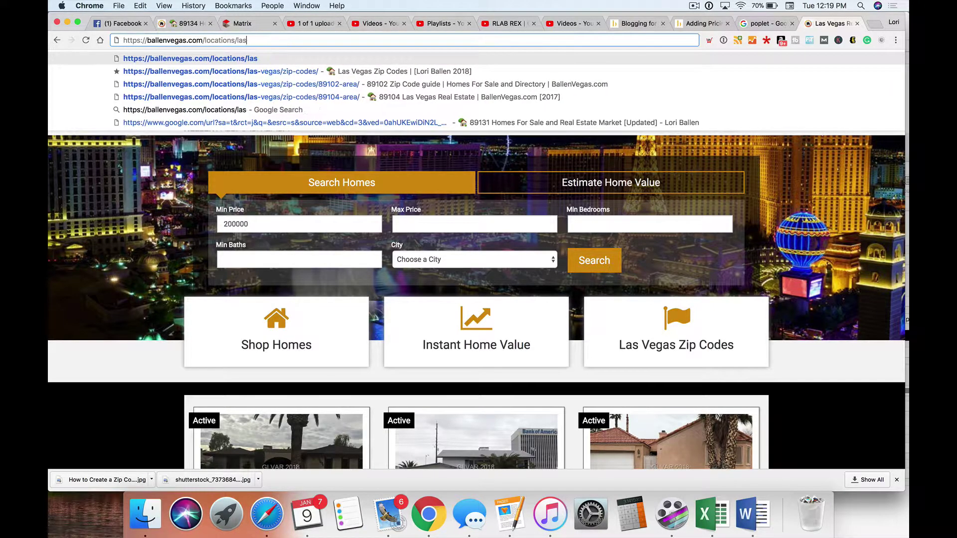
key("Return")
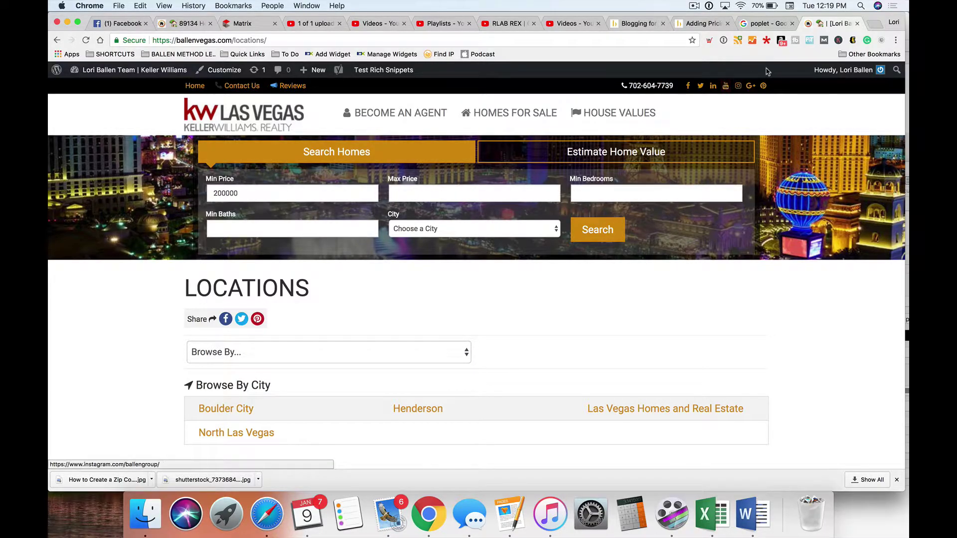
Switch to Pages and enter "Locations" as the first bullet under the Top Level Domain line
left_click(513, 522)
type("L")
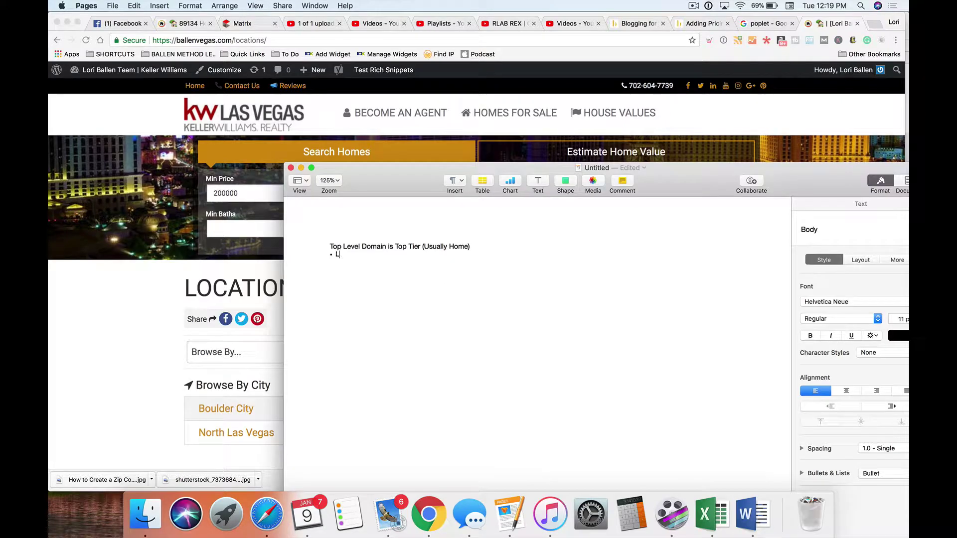
type("ocations")
Enlarge the document zoom to 200% and move the window so the whole document area shows
left_click(331, 181)
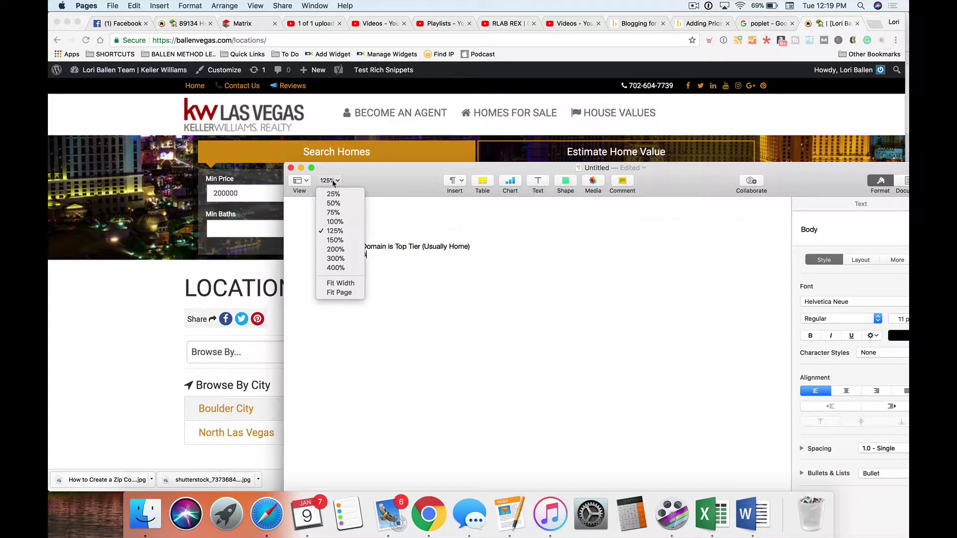
left_click(335, 240)
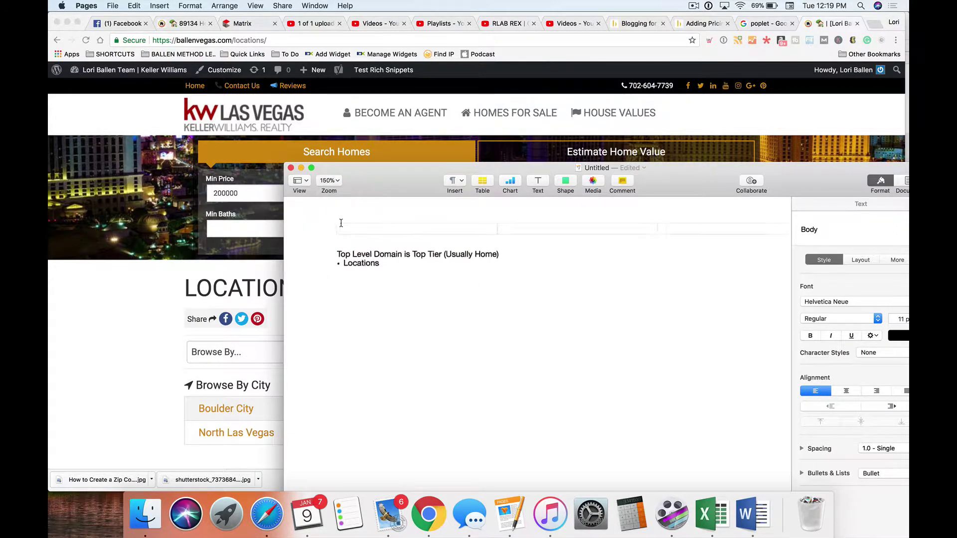
left_click(330, 181)
key("Return")
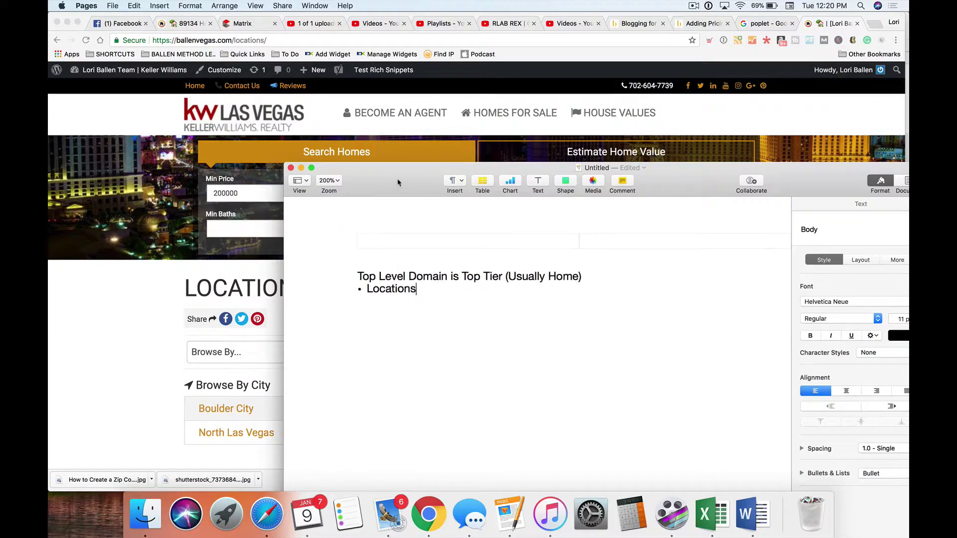
left_click_drag(399, 184, 368, 139)
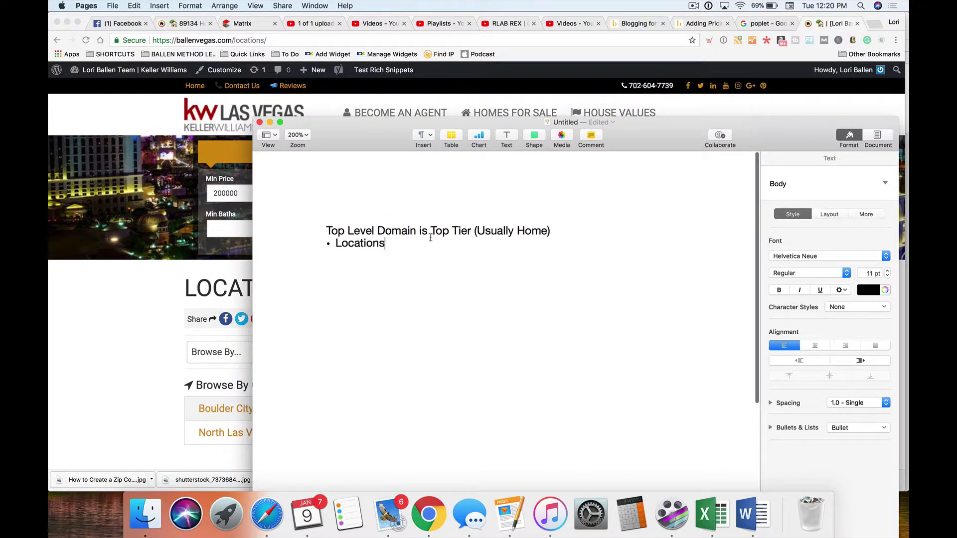
Switch back to Chrome and examine the Browse By City links and the zip code link on the Locations page
left_click_drag(339, 149, 503, 241)
scroll(231, 156, "down", 10)
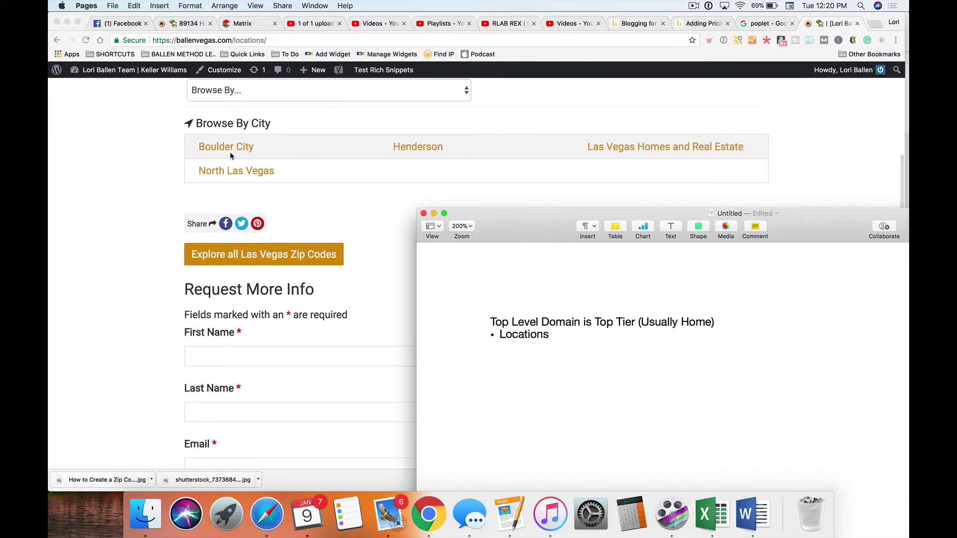
left_click(240, 157)
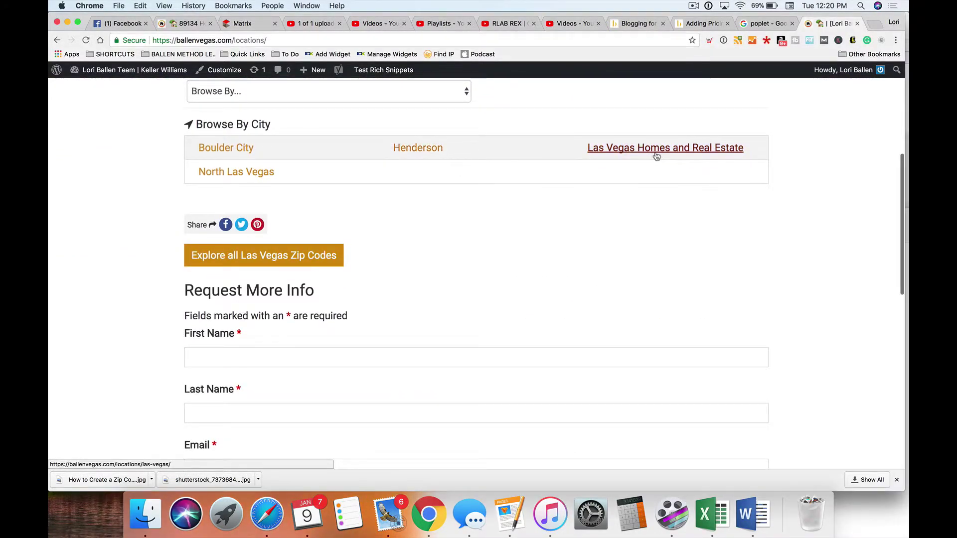
scroll(592, 216, "up", 2)
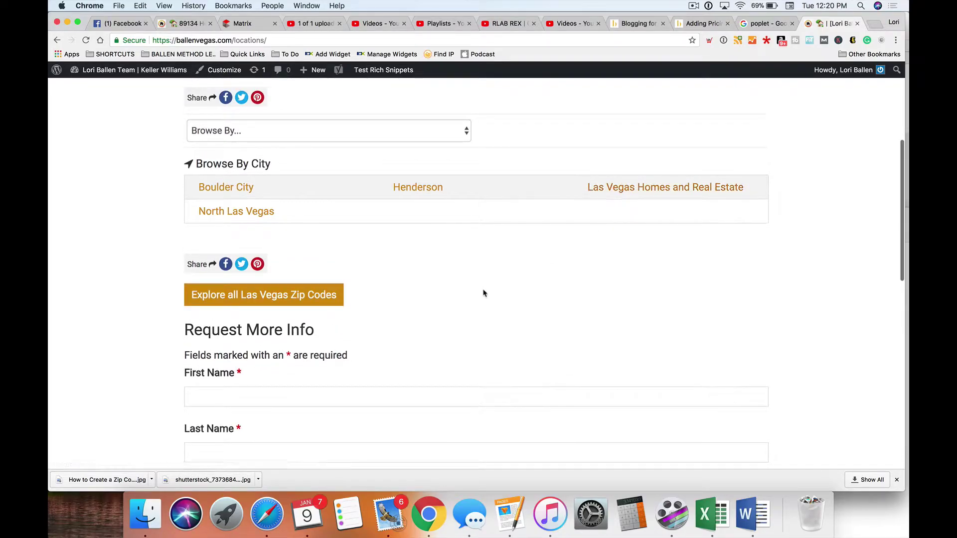
scroll(482, 291, "down", 5)
scroll(482, 291, "up", 7)
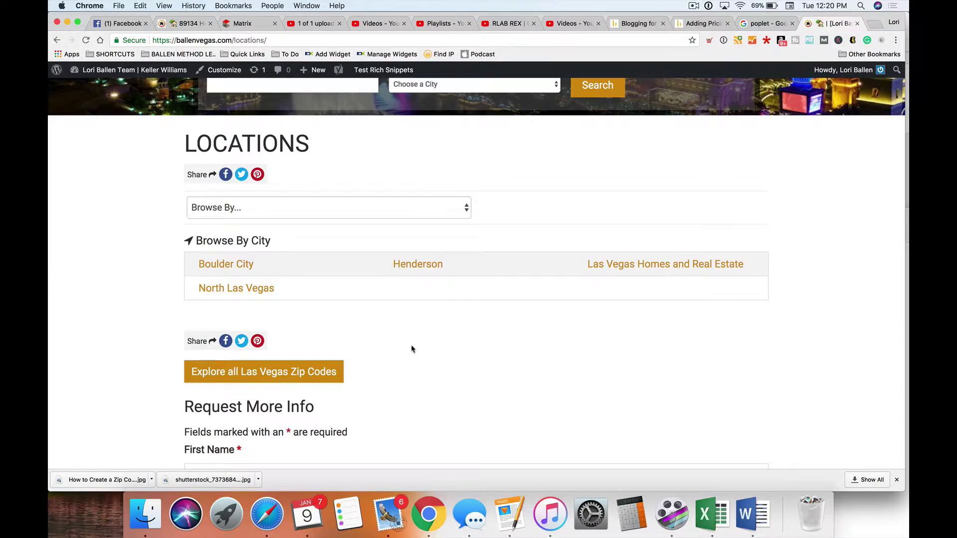
scroll(389, 339, "down", 1)
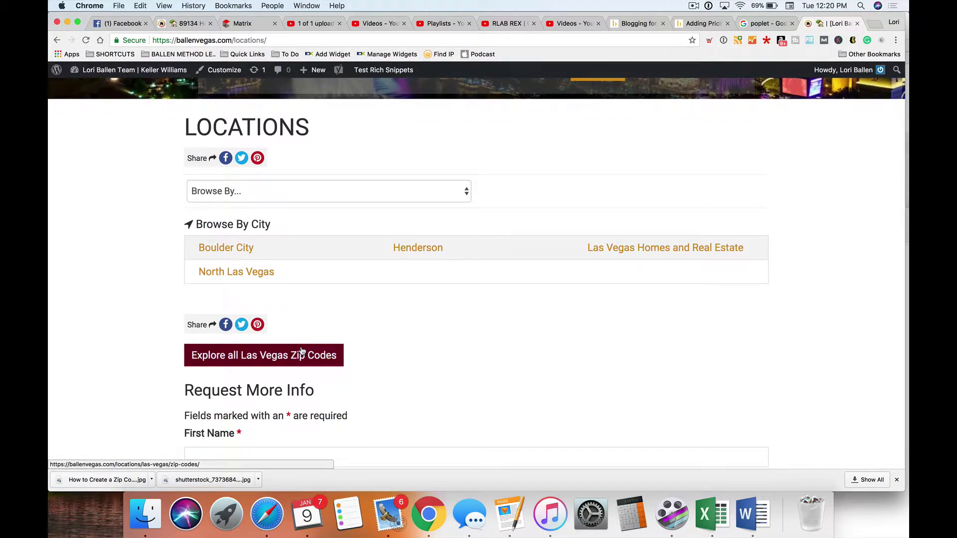
scroll(674, 353, "up", 1)
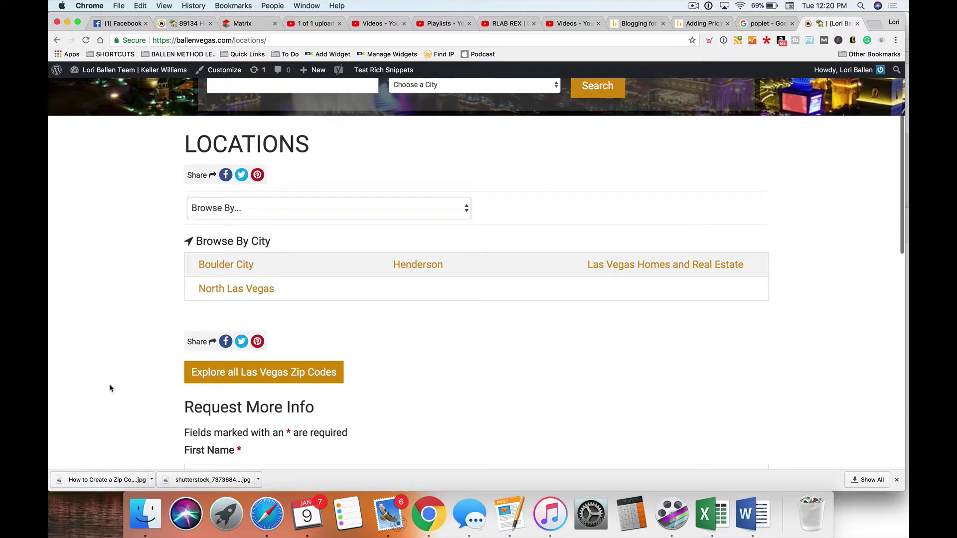
scroll(445, 257, "up", 1)
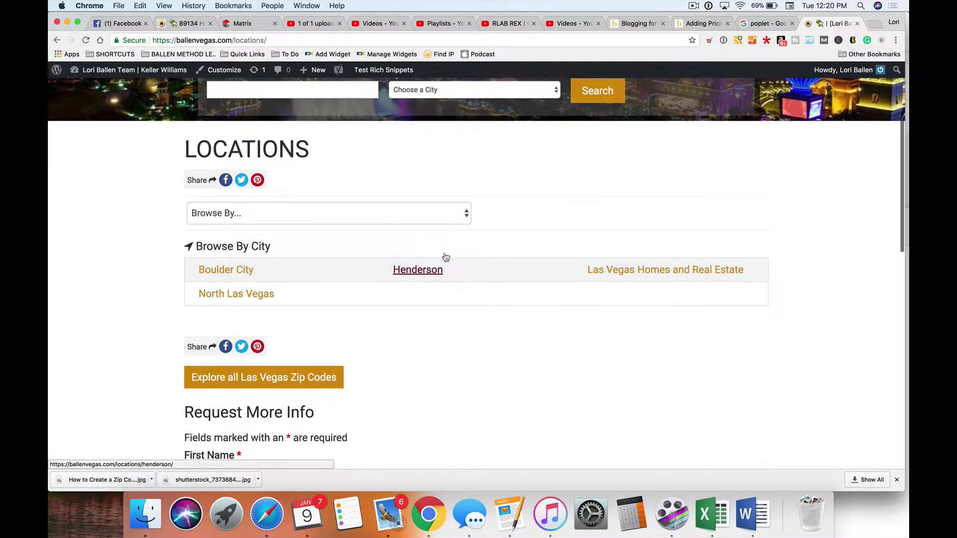
scroll(429, 237, "up", 2)
scroll(414, 218, "down", 2)
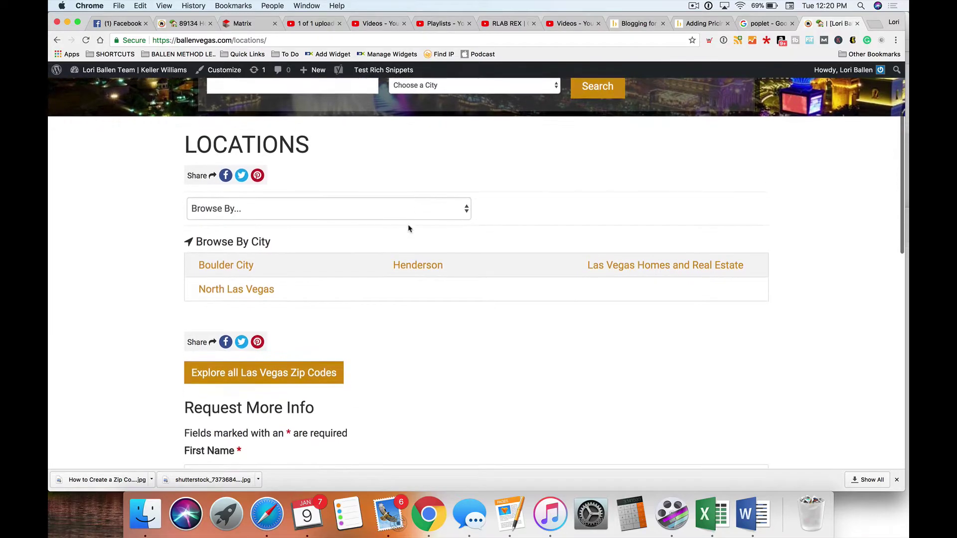
scroll(408, 226, "up", 4)
scroll(408, 229, "up", 2)
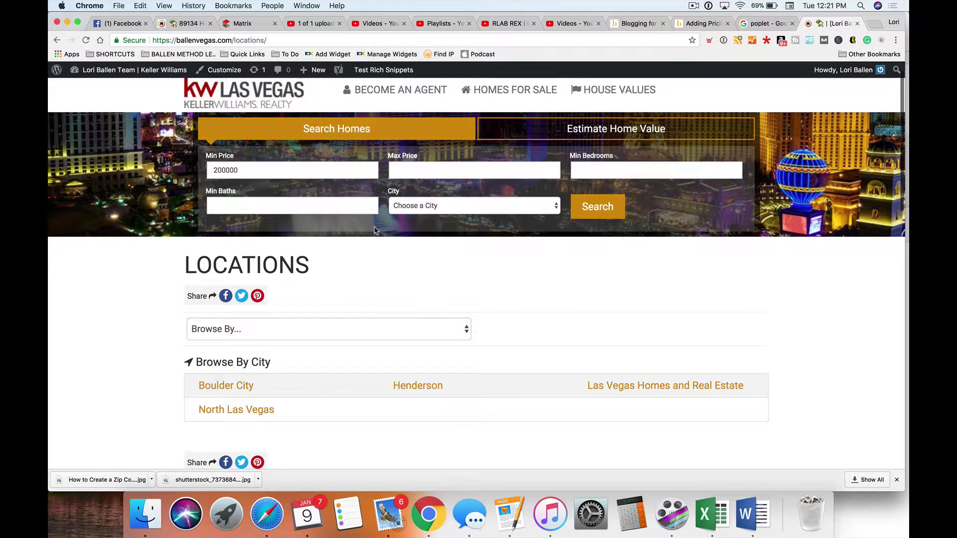
Review the Locations page from the home search form to the city links and the Explore all Las Vegas Zip Codes link
scroll(374, 230, "down", 3)
scroll(413, 294, "down", 5)
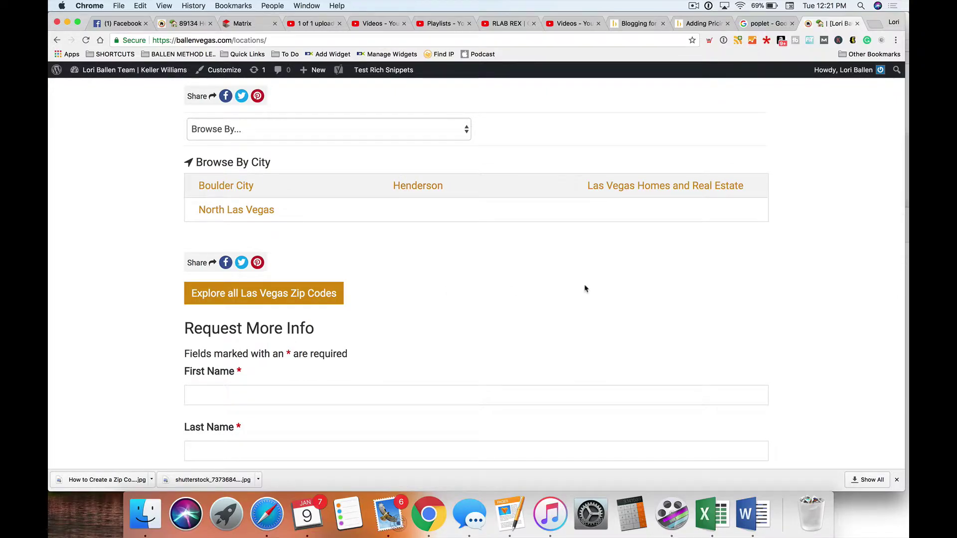
scroll(496, 278, "up", 2)
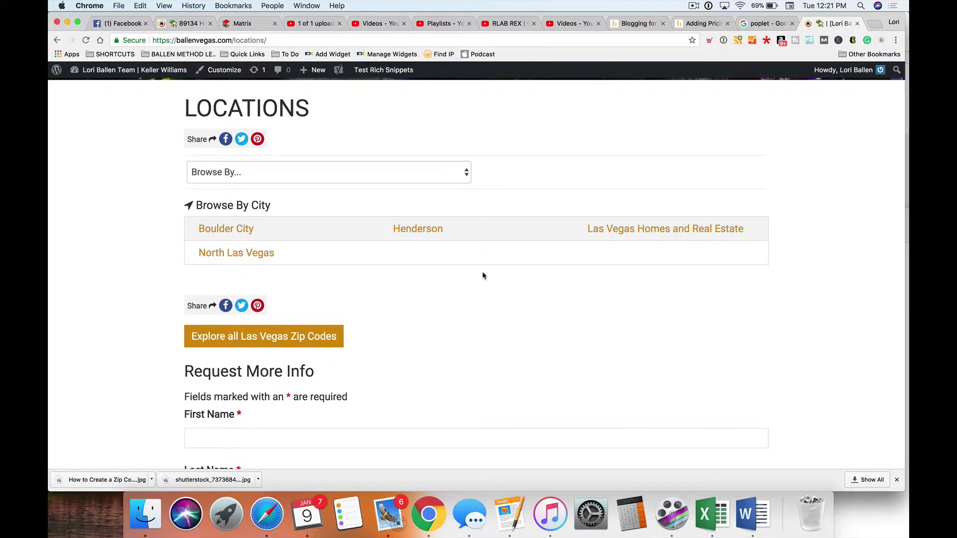
left_click(652, 237)
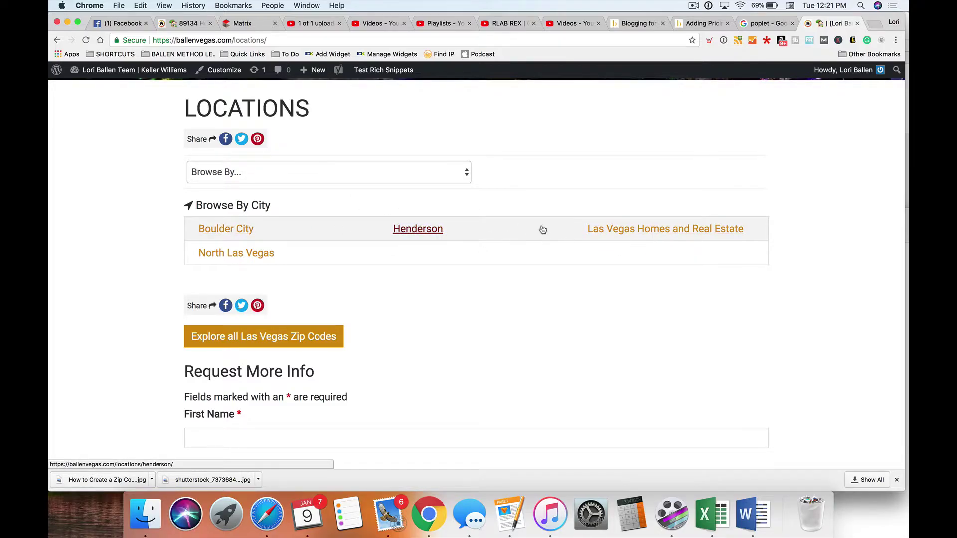
scroll(544, 229, "up", 5)
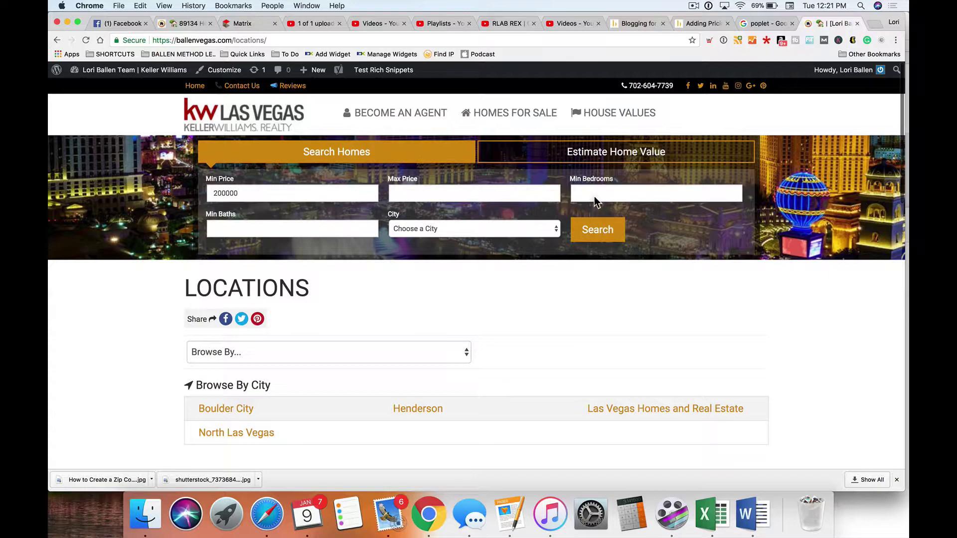
scroll(595, 196, "down", 8)
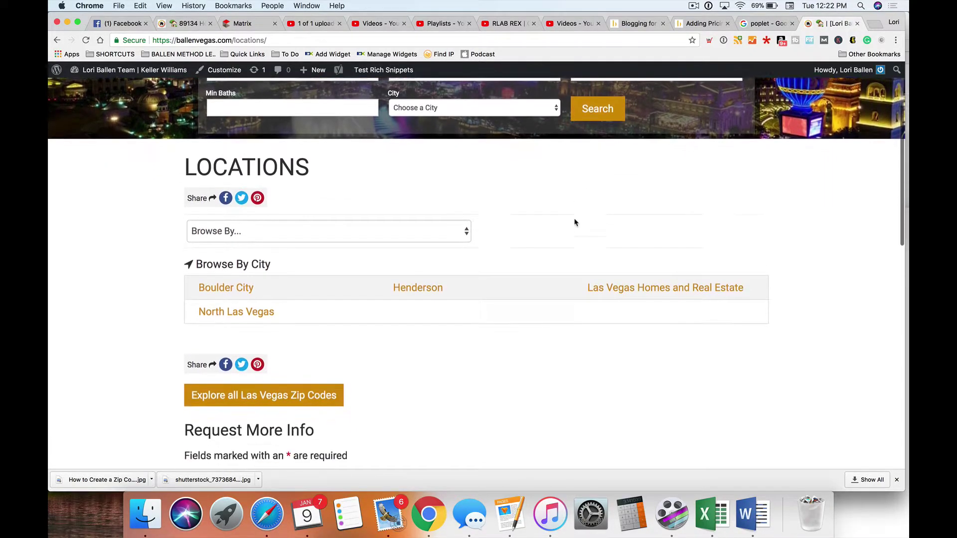
scroll(573, 222, "up", 4)
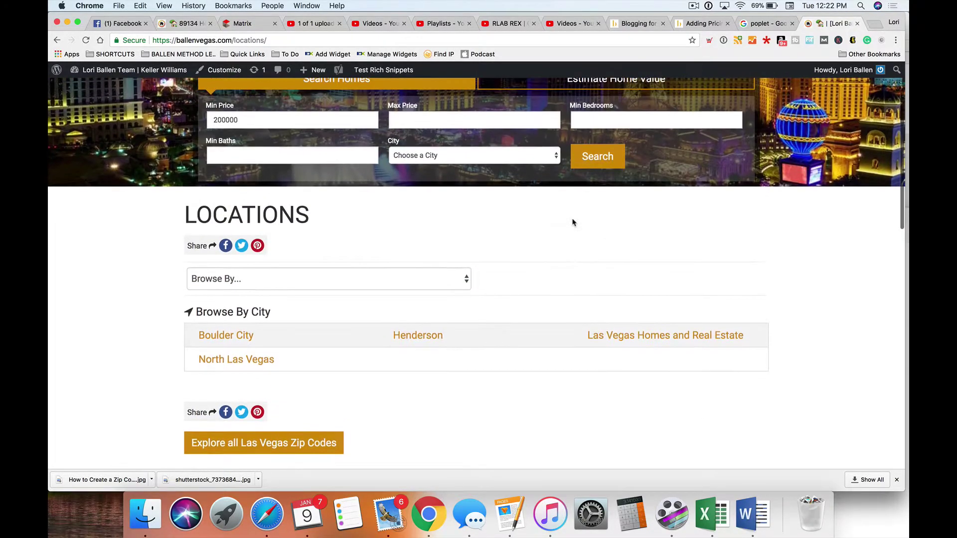
scroll(574, 222, "up", 1)
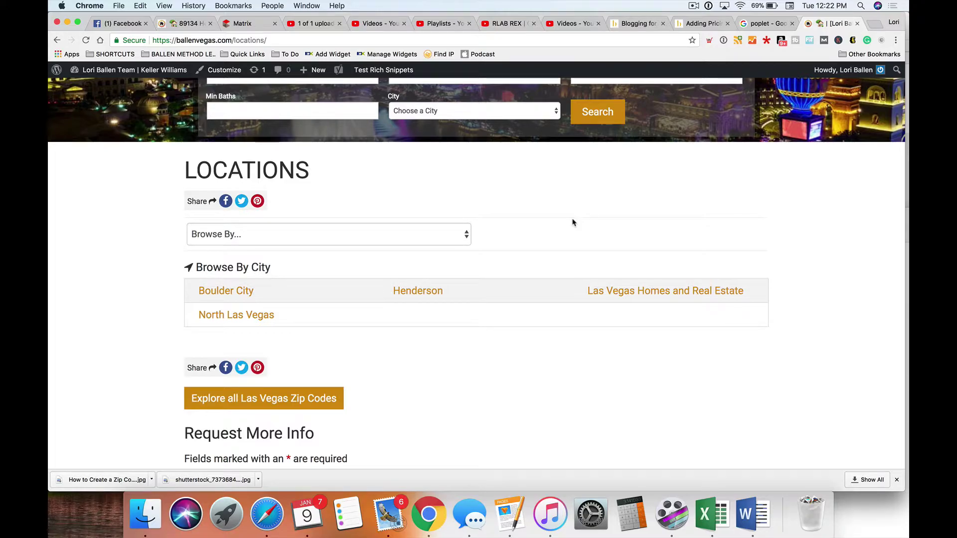
scroll(573, 223, "up", 2)
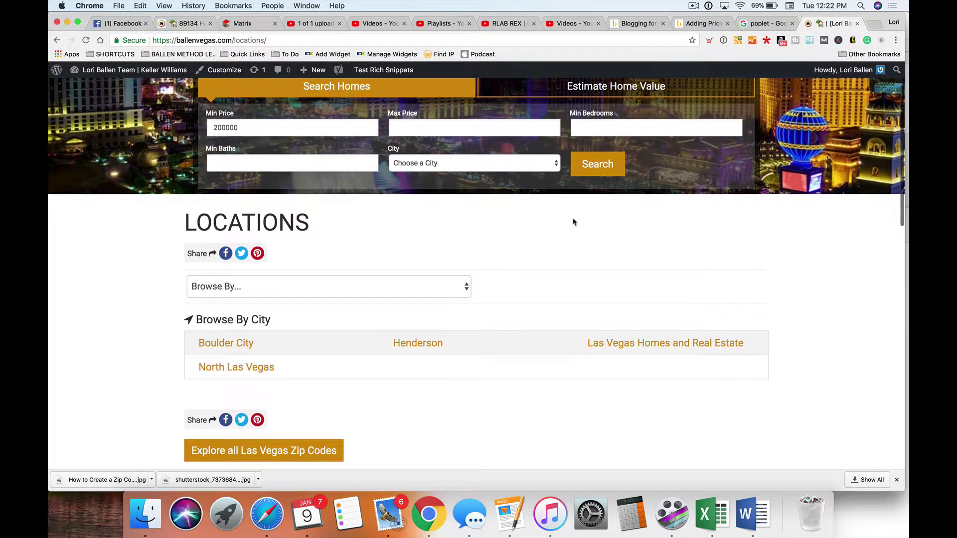
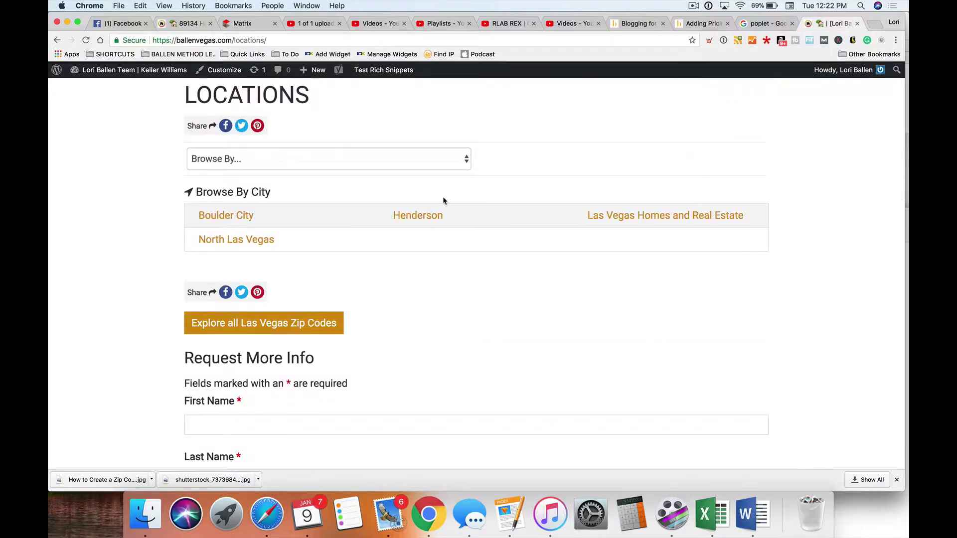
Switch to Pages and add "Las Vegas" as an indented sub-bullet under Locations
left_click(510, 513)
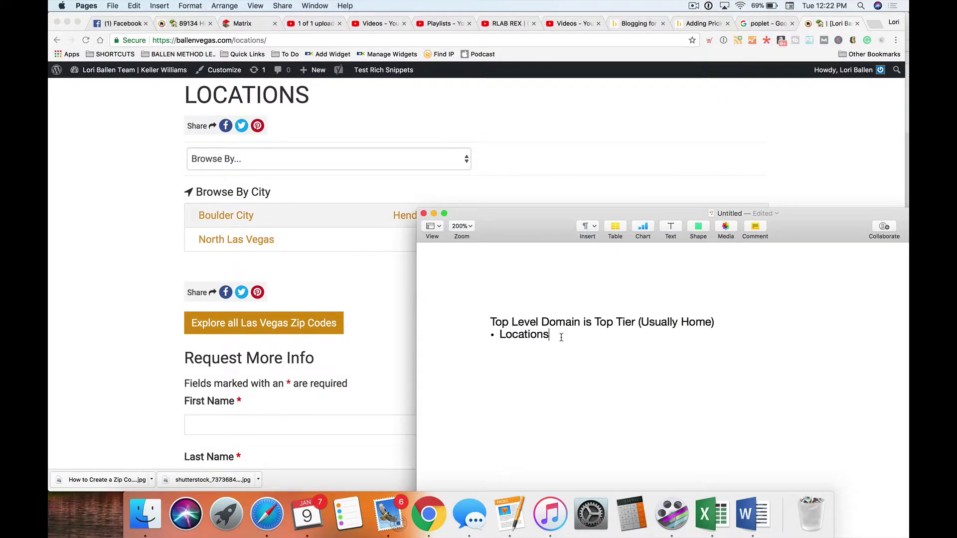
key("Return")
left_click_drag(566, 226, 367, 133)
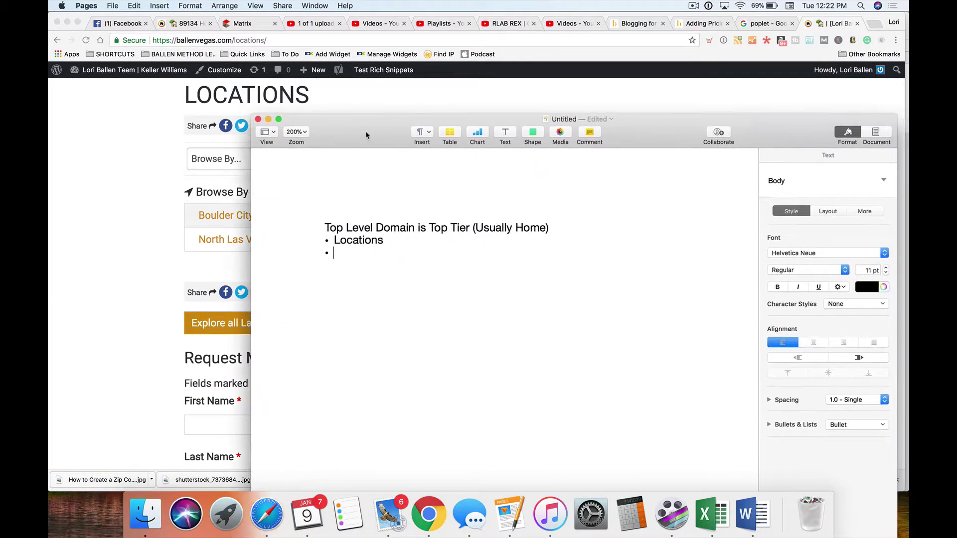
left_click(858, 357)
type("Las Vegas")
Highlight the Locations bullet and the Top Level Domain line in turn to compare the outline's tiers
left_click(359, 240)
double_click(359, 240)
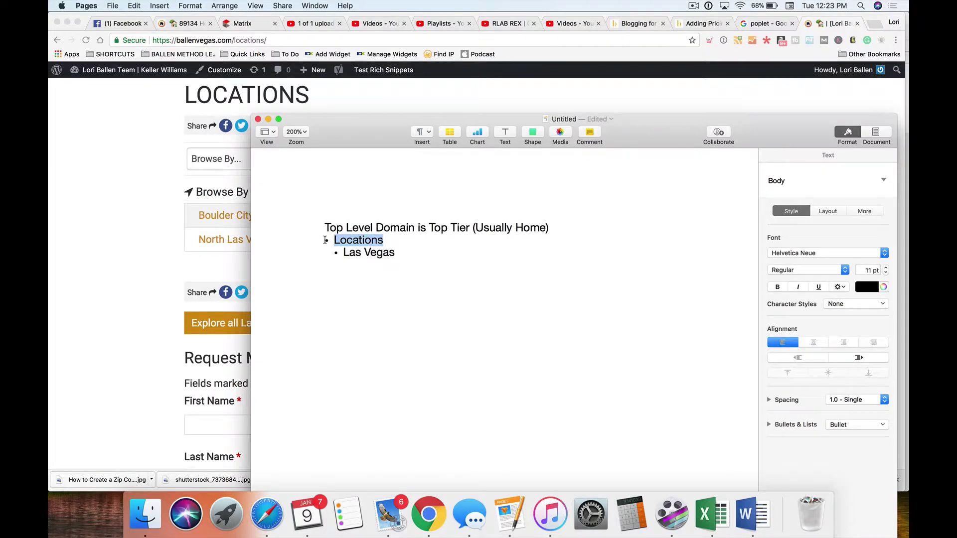
left_click(352, 240)
left_click_drag(324, 227, 473, 227)
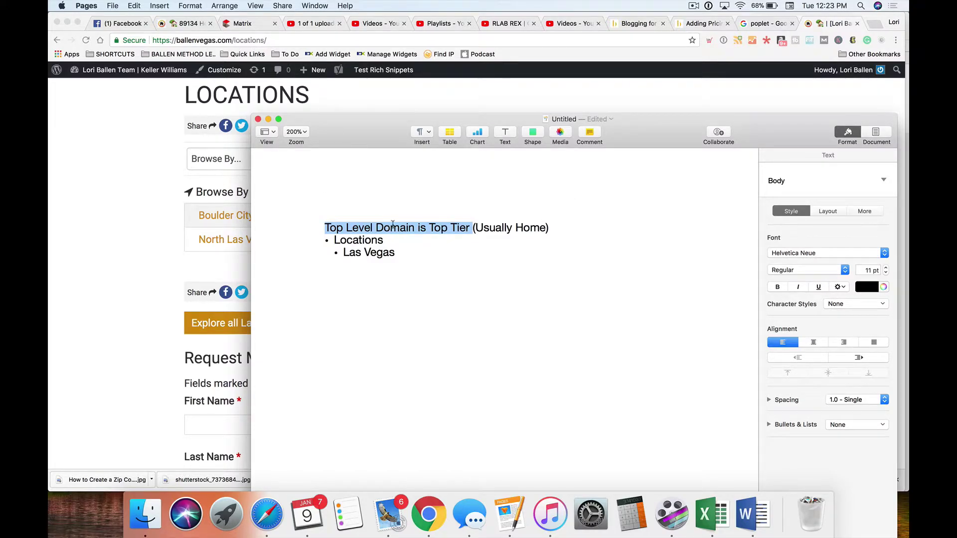
left_click_drag(394, 241, 332, 241)
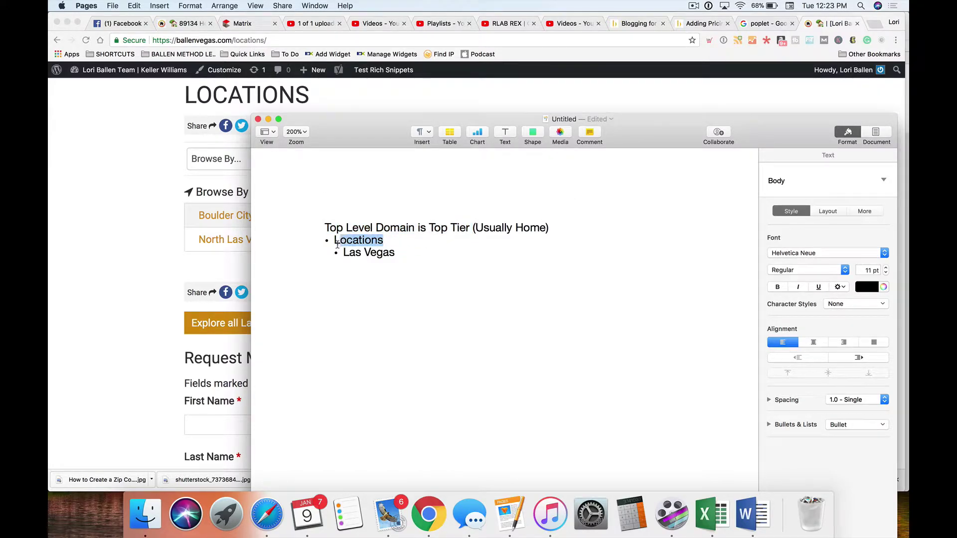
Switch to Chrome, open the Las Vegas Homes and Real Estate page from the city links, and examine its URL path
left_click(135, 286)
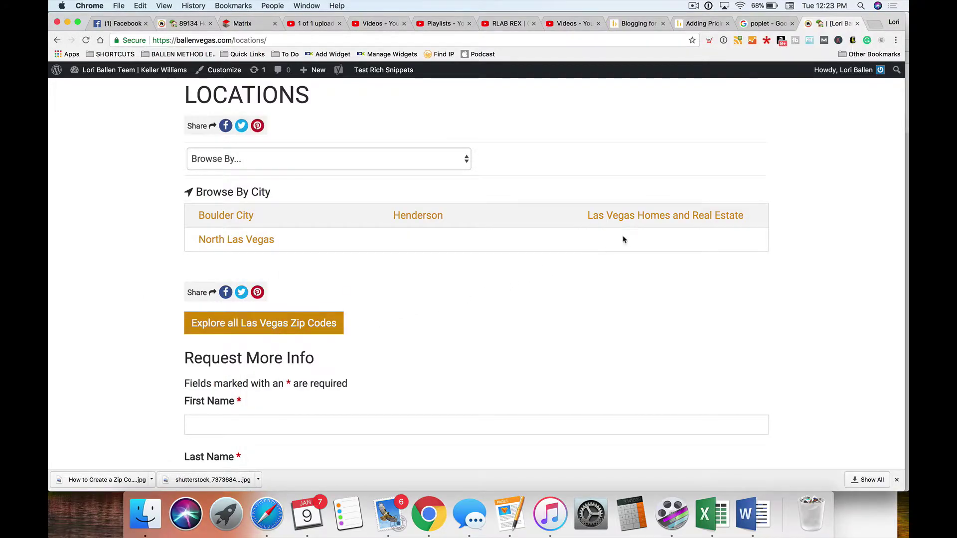
left_click(642, 219)
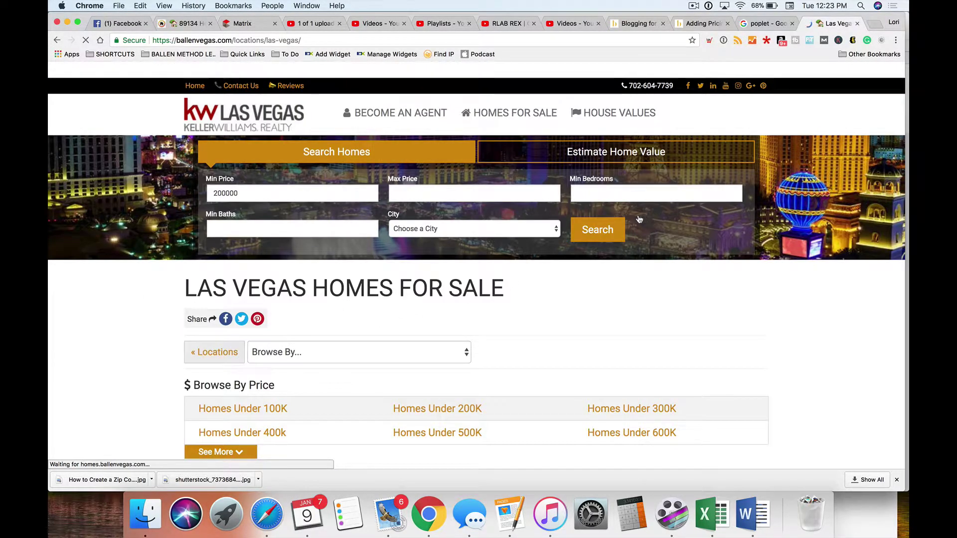
left_click_drag(176, 40, 299, 40)
left_click(197, 54)
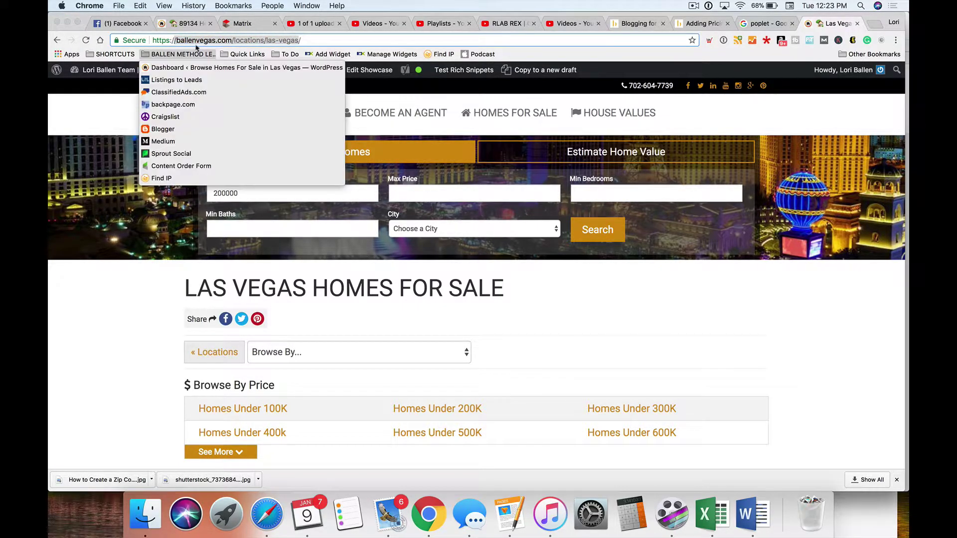
left_click(263, 42)
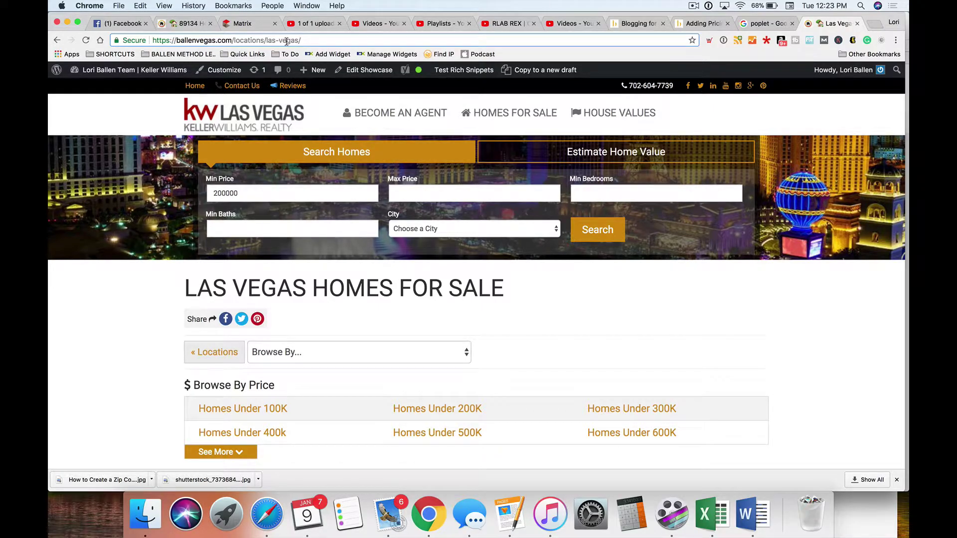
Switch back to Pages and review the Locations, Las Vegas and Top Level Domain lines of the outline
left_click(510, 527)
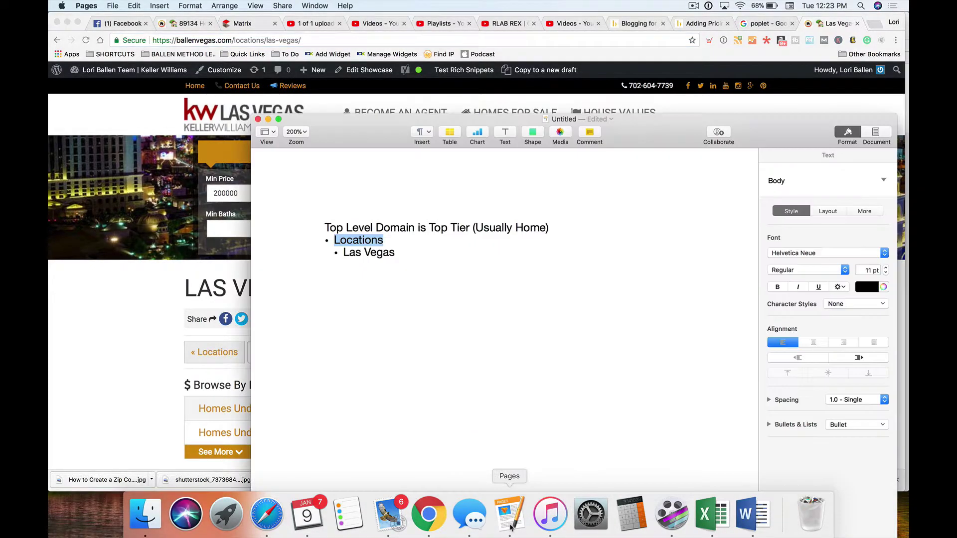
left_click(394, 239)
left_click(403, 255)
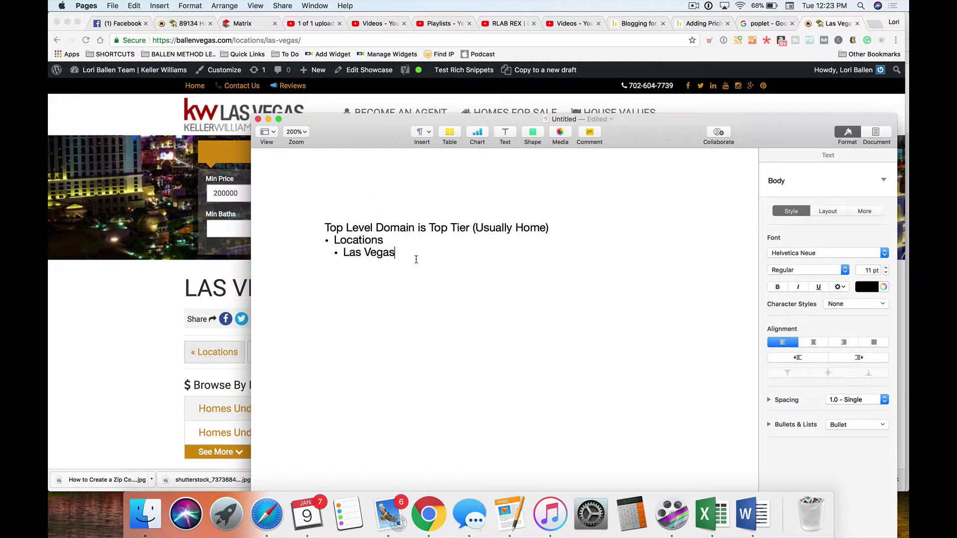
scroll(399, 262, "down", 1)
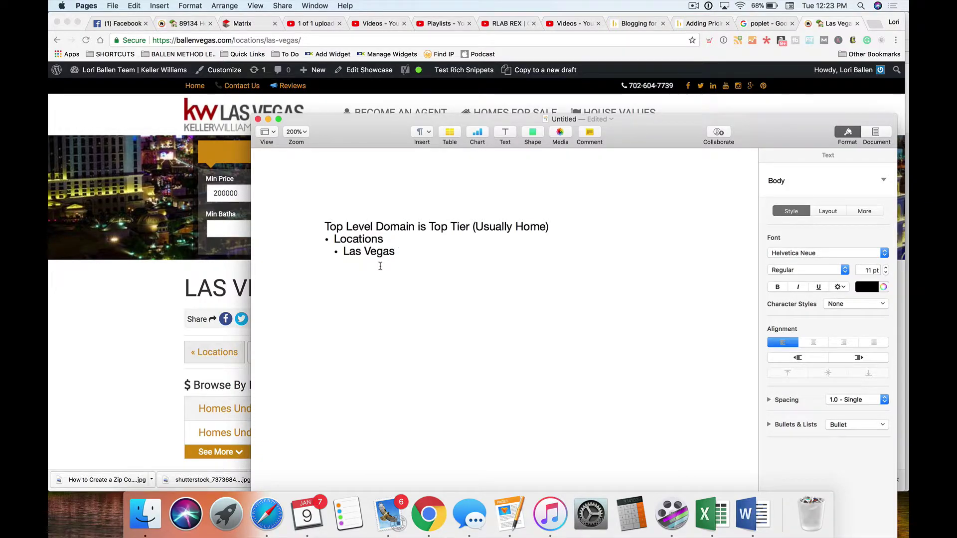
left_click(383, 225)
Move the Pages window aside to compare the Las Vegas page's Browse By Price section with the outline's Locations and Las Vegas lines
scroll(118, 332, "down", 3)
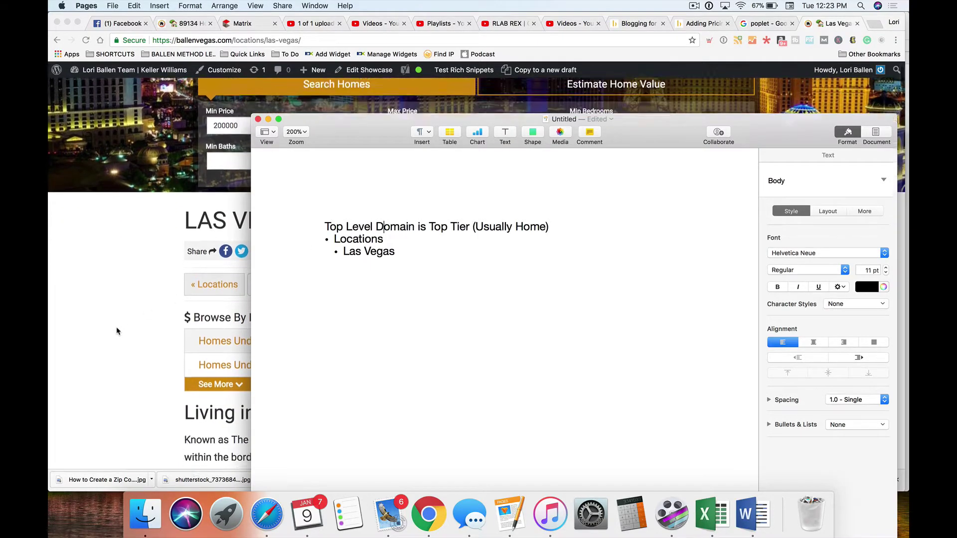
left_click_drag(361, 128, 532, 158)
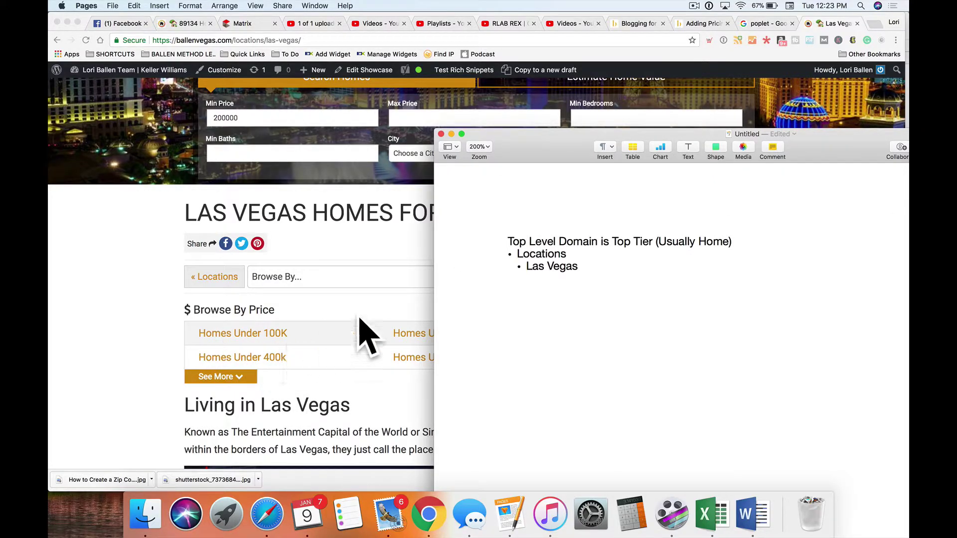
left_click_drag(533, 151, 450, 142)
scroll(124, 361, "down", 2)
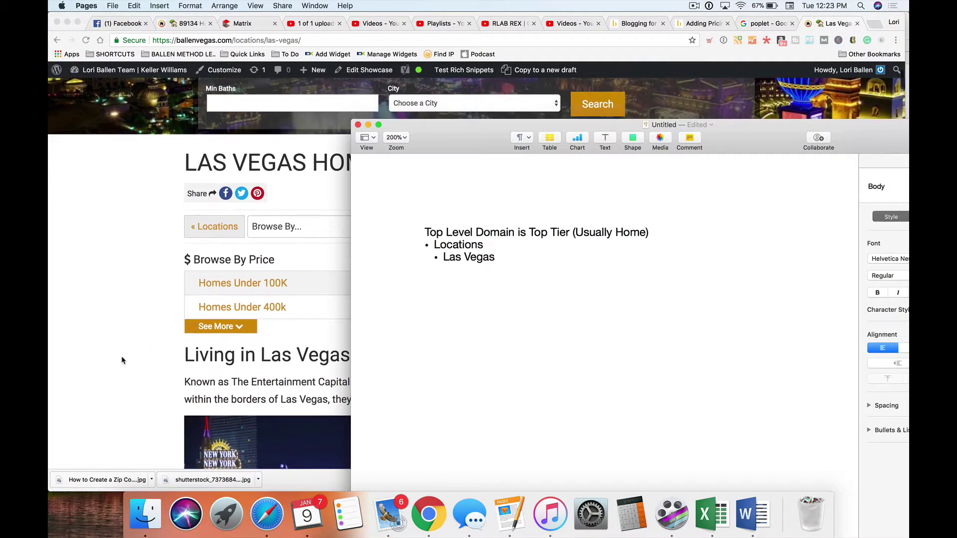
left_click(517, 240)
left_click(514, 255)
left_click(504, 241)
left_click(508, 258)
left_click_drag(446, 137, 455, 134)
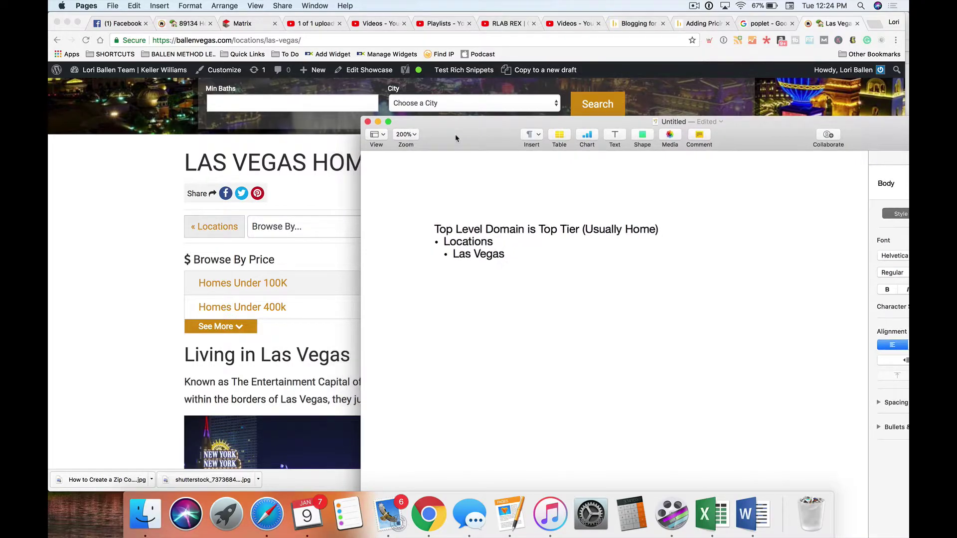
Replace the text of the "Las Vegas" sub-bullet with "Counties"
left_click(493, 254)
left_click_drag(507, 254, 448, 254)
type("Counties")
Add "Cities" as a sub-bullet indented one level below Counties
key("Return")
double_click(754, 133)
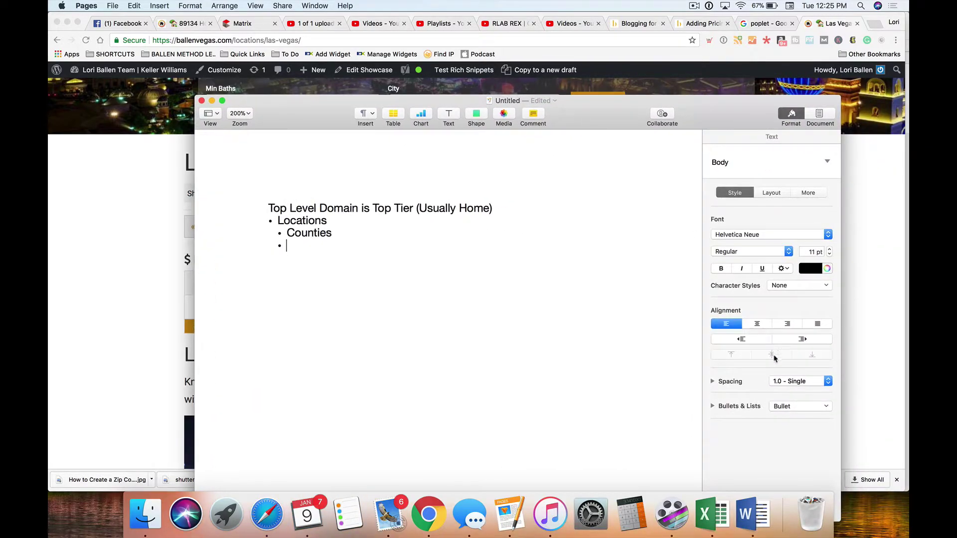
key("Up")
key("Right")
type("ci")
key("BackSpace")
key("BackSpace")
key("BackSpace")
type("C")
left_click(296, 246)
type("Cities")
Try replacing the Locations, Counties and Cities bullets with a single "Neighborhoods" bullet, and undo the replacement
left_click_drag(369, 252, 270, 221)
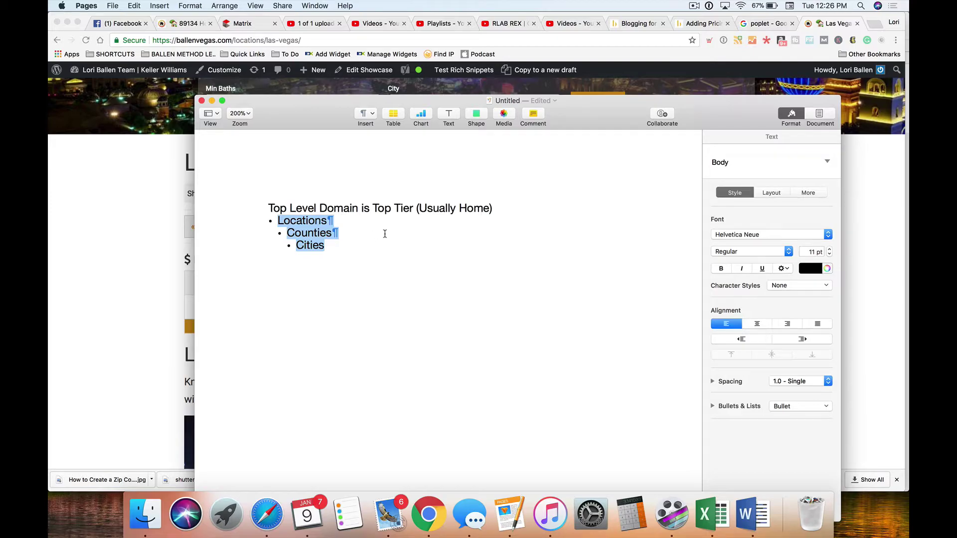
key("BackSpace")
type("Neighborhoods")
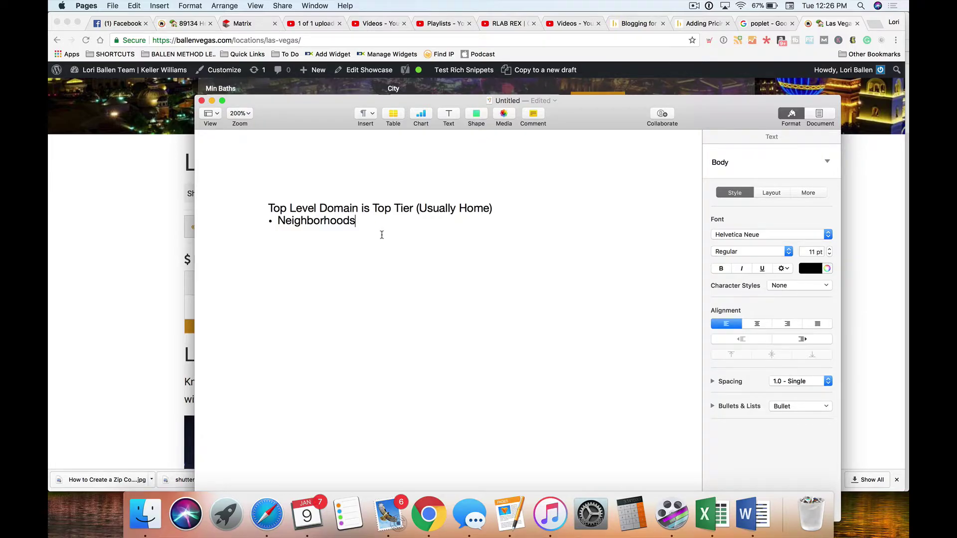
key("super+z")
key("super+z")
key("super+z")
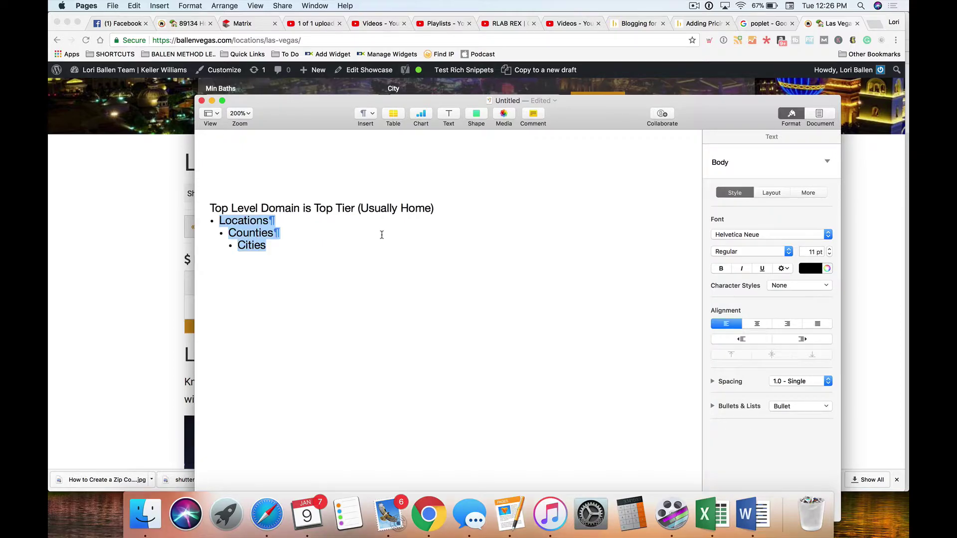
Delete the Counties bullet and its empty line so that Cities directly follows Locations
left_click_drag(310, 113, 333, 106)
left_click_drag(300, 226, 250, 227)
key("BackSpace")
key("BackSpace")
key("BackSpace")
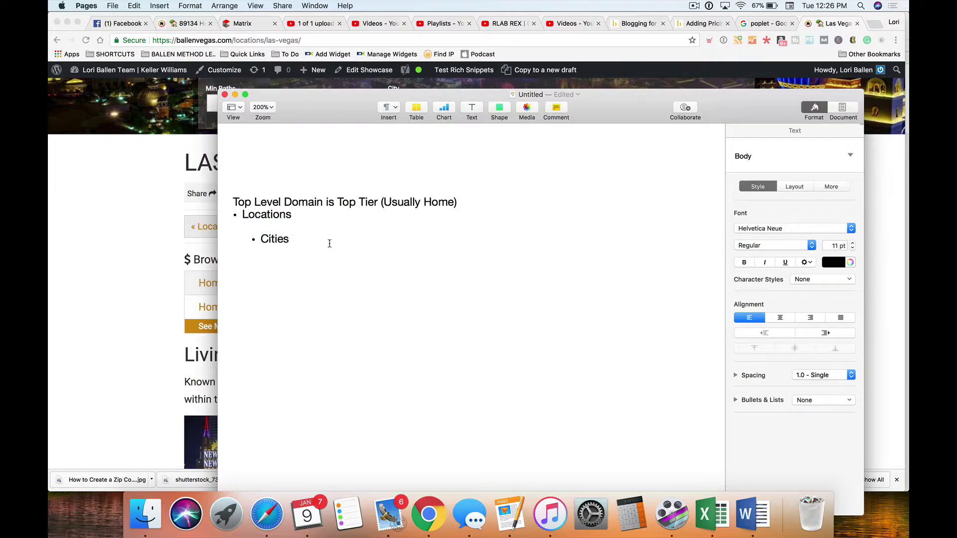
left_click(312, 227)
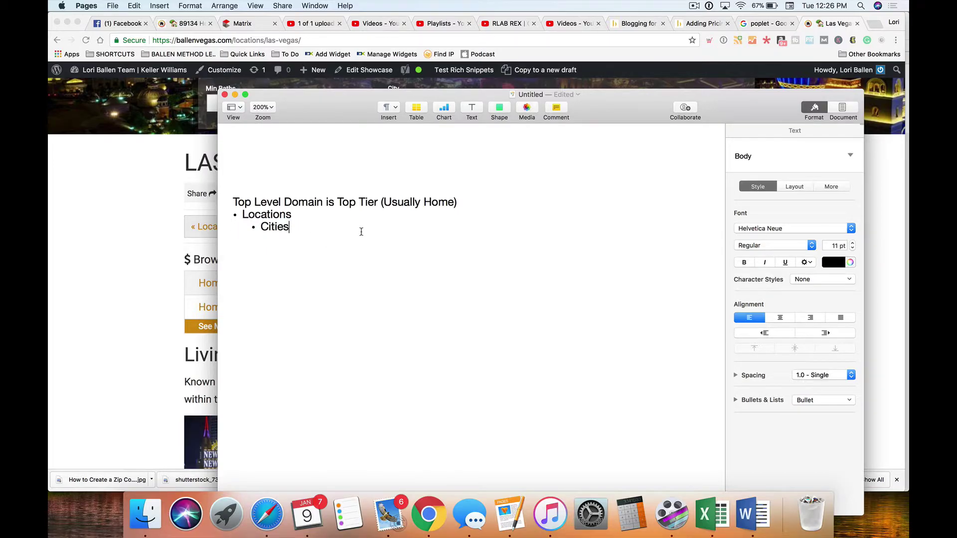
Add "Zip Codes" and "School Zones" as sub-bullets indented one level under Cities
key("Return")
left_click(839, 335)
type("Zip Codes")
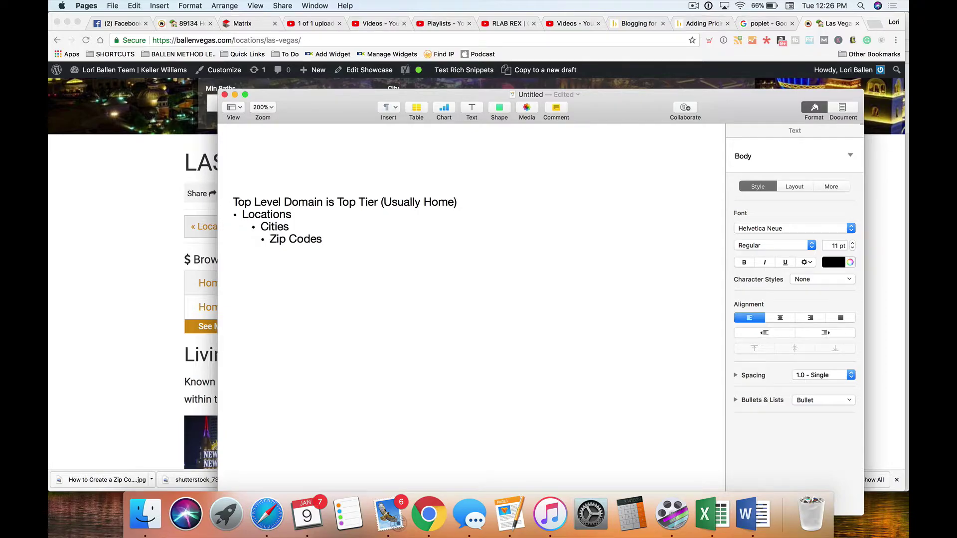
type("School Zones")
Add the bullet "Areas (Northwest Las Vegas, East, South, Southwest" below School Zones at the same level
left_click(321, 254)
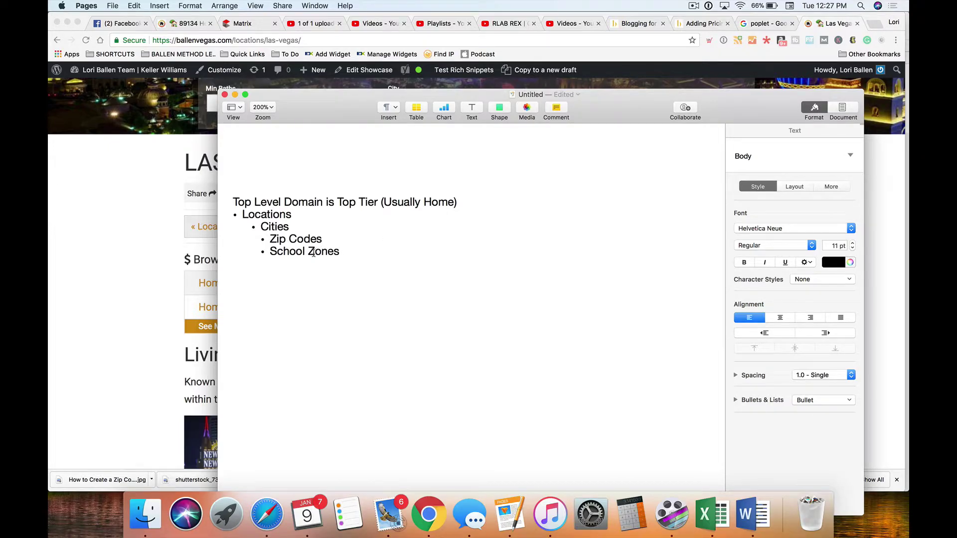
left_click(289, 226)
left_click(359, 253)
type("Areas (Northwe")
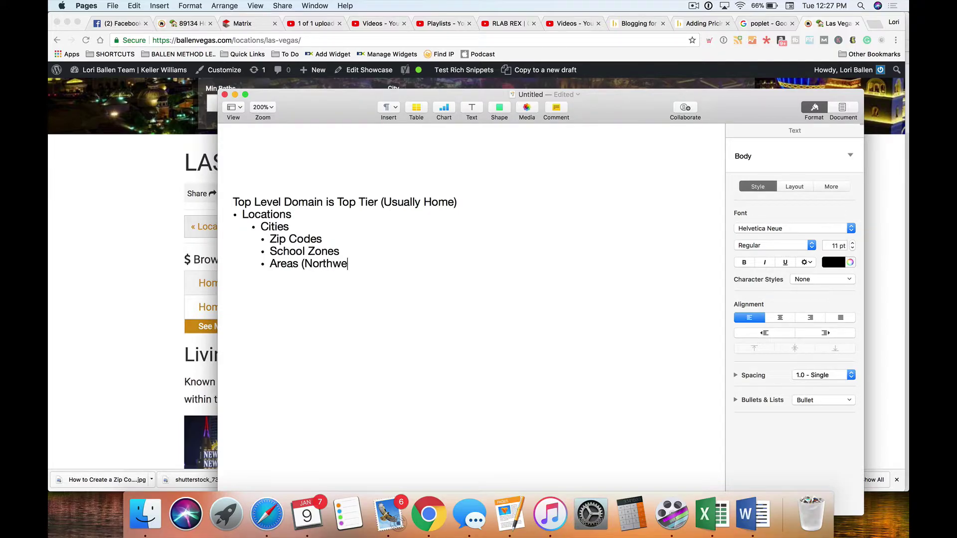
type("st Las Vegas, Ea")
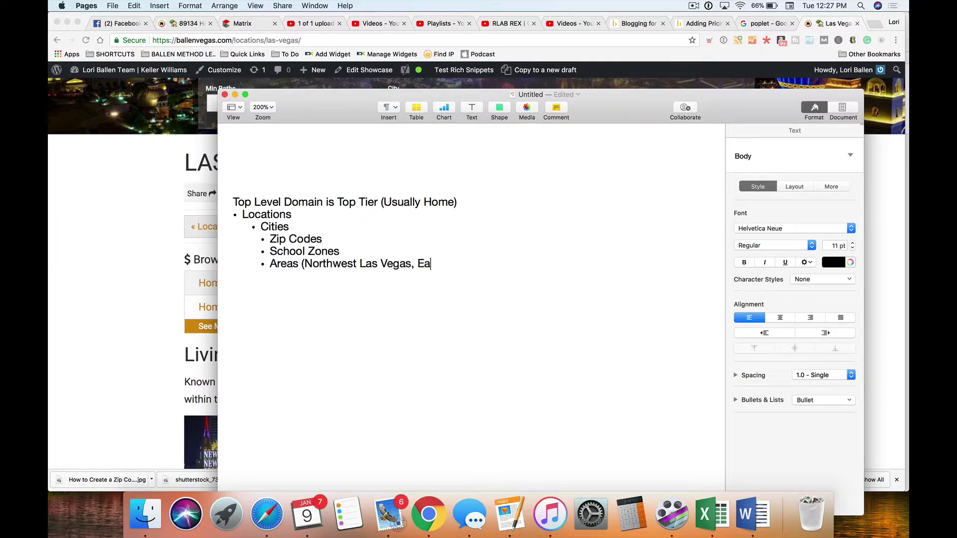
type("st, South, Southwest")
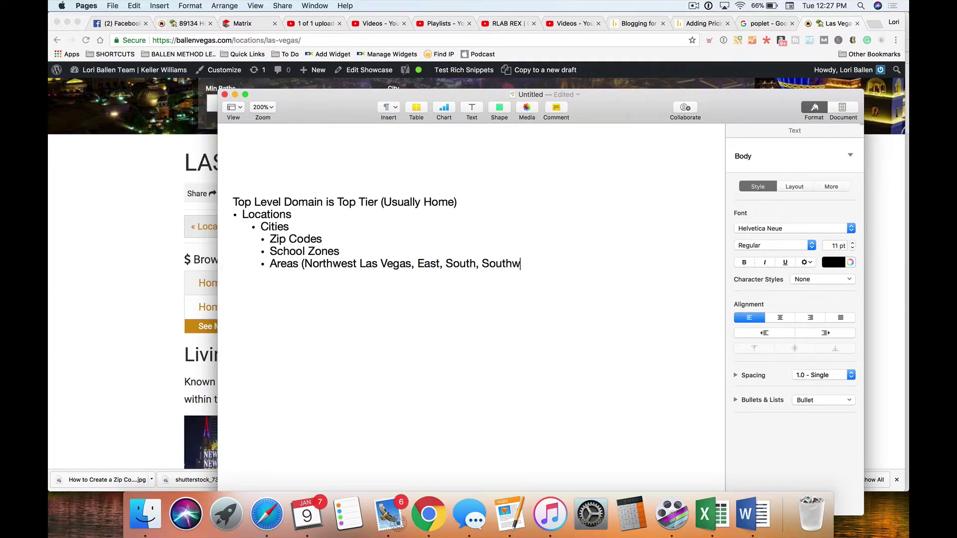
Remove "Las Vegas" after "Northwest" in the Areas bullet
left_click_drag(360, 264, 305, 264)
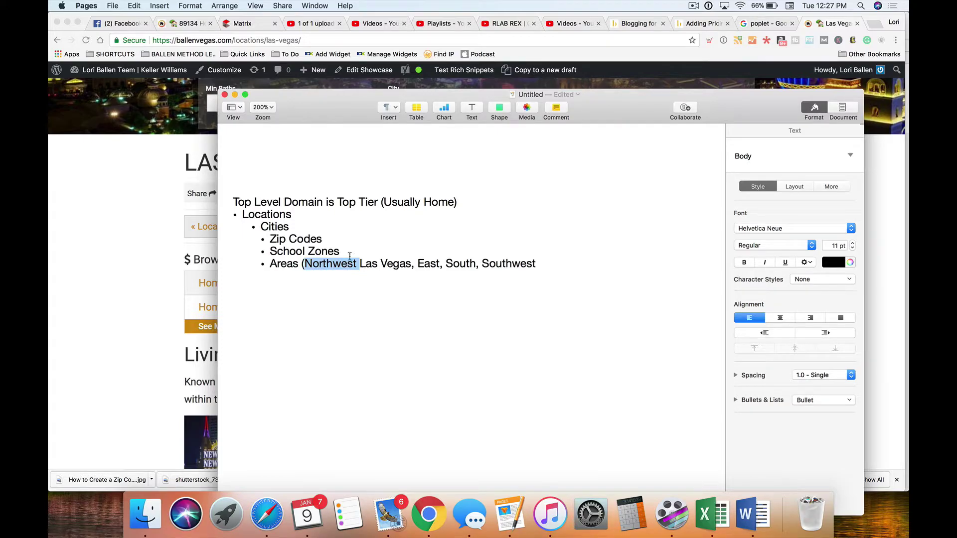
left_click_drag(412, 264, 358, 264)
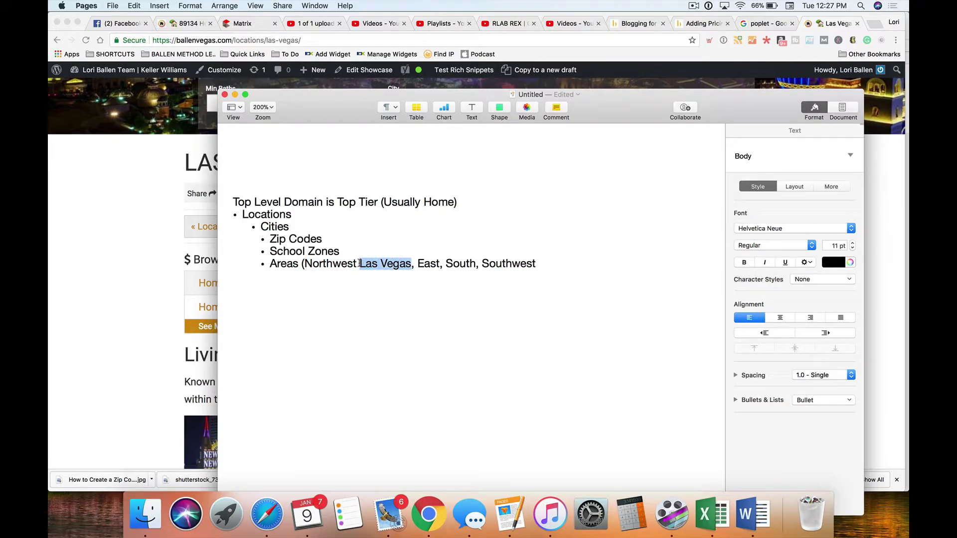
key("BackSpace")
key("BackSpace")
type("t")
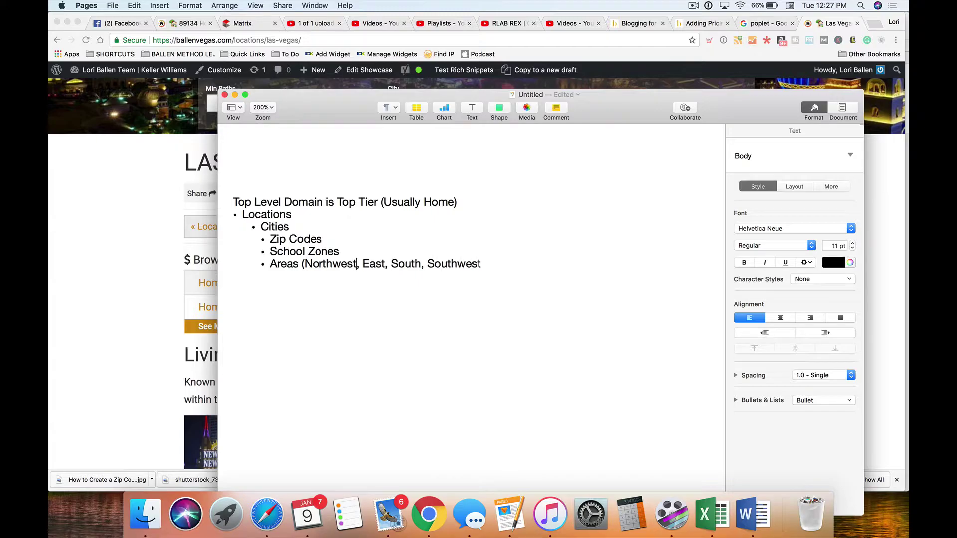
Add "Homes for sale by Price" as a sub-bullet indented one level under Zip Codes
left_click_drag(299, 264, 293, 265)
left_click(290, 227)
left_click(393, 299)
left_click_drag(334, 237, 363, 245)
left_click(355, 243)
key("Return")
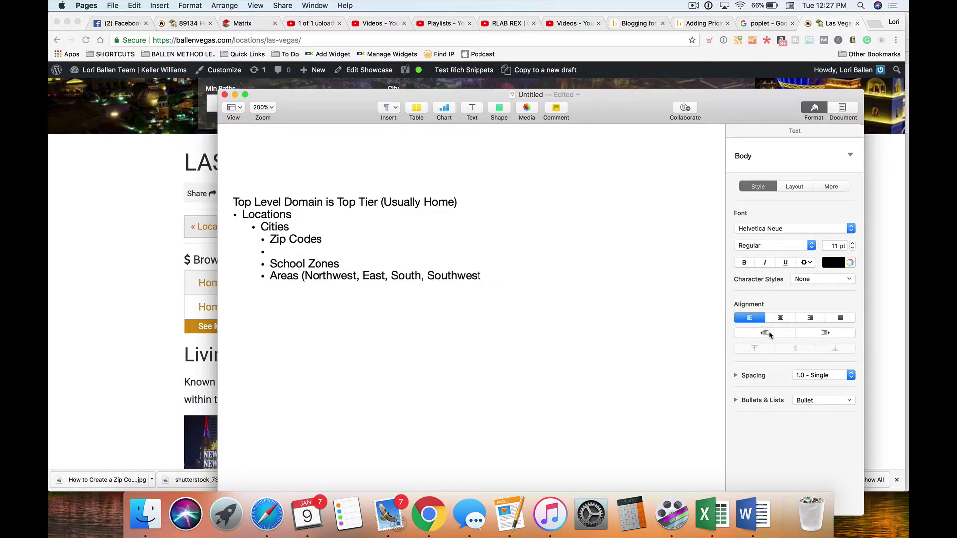
left_click(828, 334)
type("Homes for sale in 89134 ")
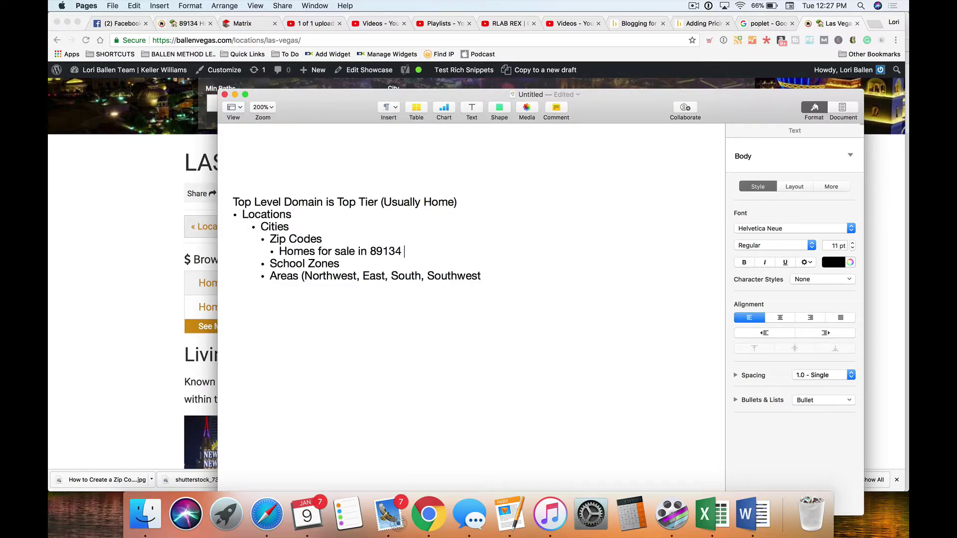
type("Under 300")
left_click_drag(459, 251, 357, 251)
key("BackSpace")
type("bh")
key("BackSpace")
key("BackSpace")
type("y Price")
Add "Homes for sale by feature" as the second sub-bullet under Zip Codes
key("Return")
type("Homes for sa")
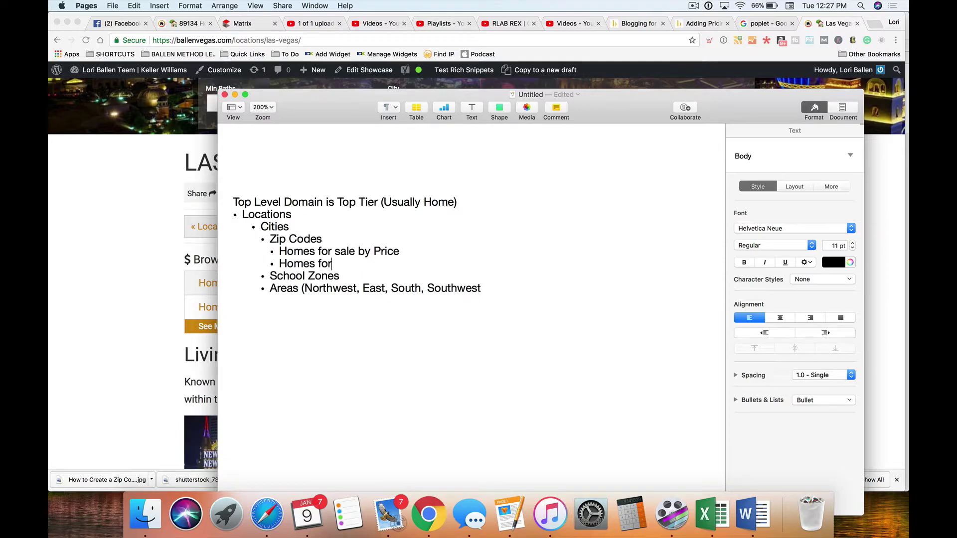
key("BackSpace")
type("ale by feature")
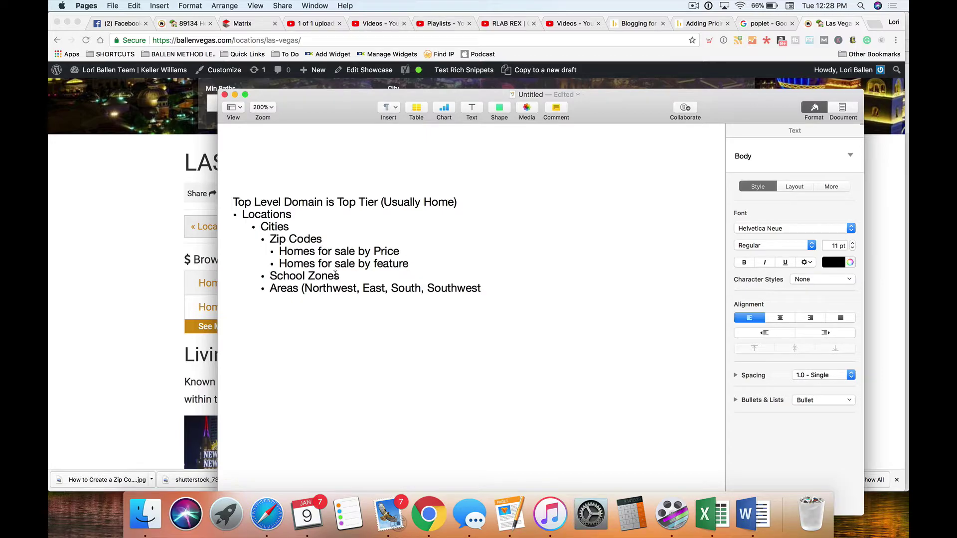
Add "Homes for Sale by price" and "Homes for Sale by feature" as sub-bullets indented one level under School Zones
left_click(372, 278)
key("Return")
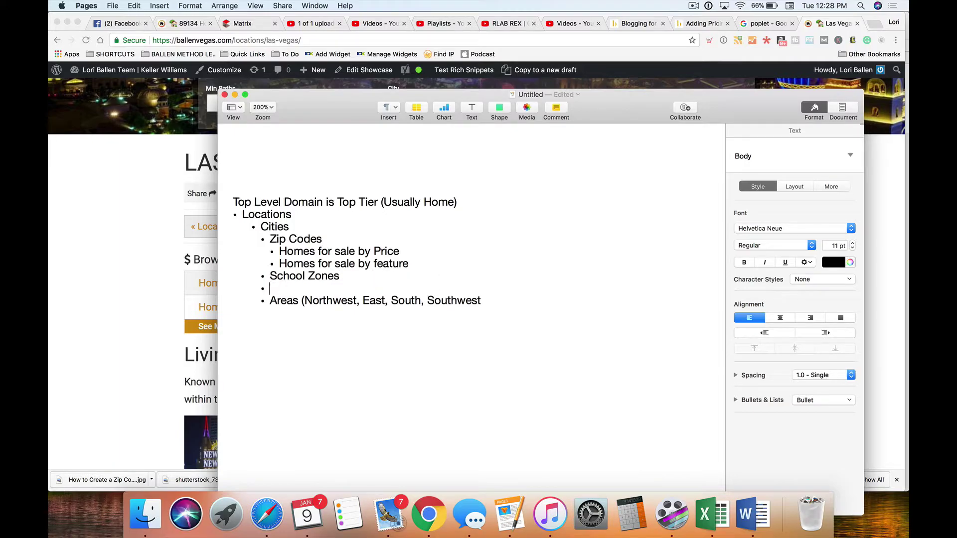
left_click(837, 338)
type("Homes for Sale by")
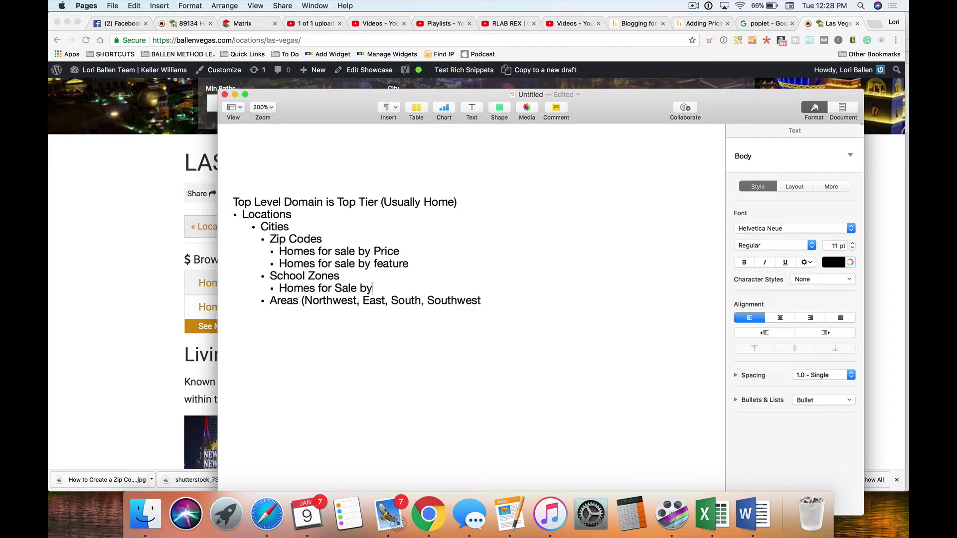
key("BackSpace")
key("BackSpace")
key("BackSpace")
key("BackSpace")
key("BackSpace")
key("BackSpace")
type("alkes")
key("BackSpace")
key("BackSpace")
key("BackSpace")
type("e by price")
key("Return")
type("Homes for Sale by feature")
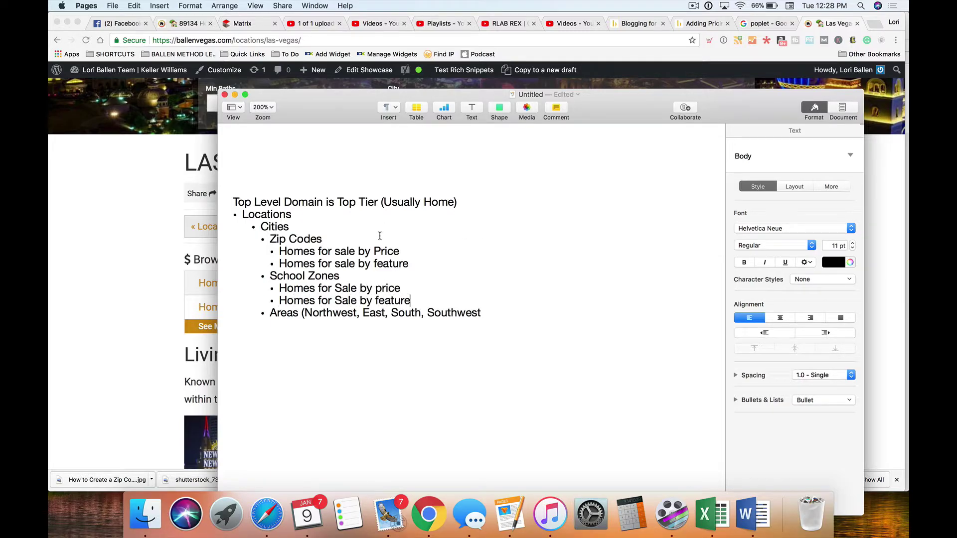
Insert a blank line after Locations, after Cities, and after the Zip Codes and School Zones groups
left_click(313, 226)
key("Return")
left_click(319, 216)
key("Return")
left_click(424, 287)
key("Return")
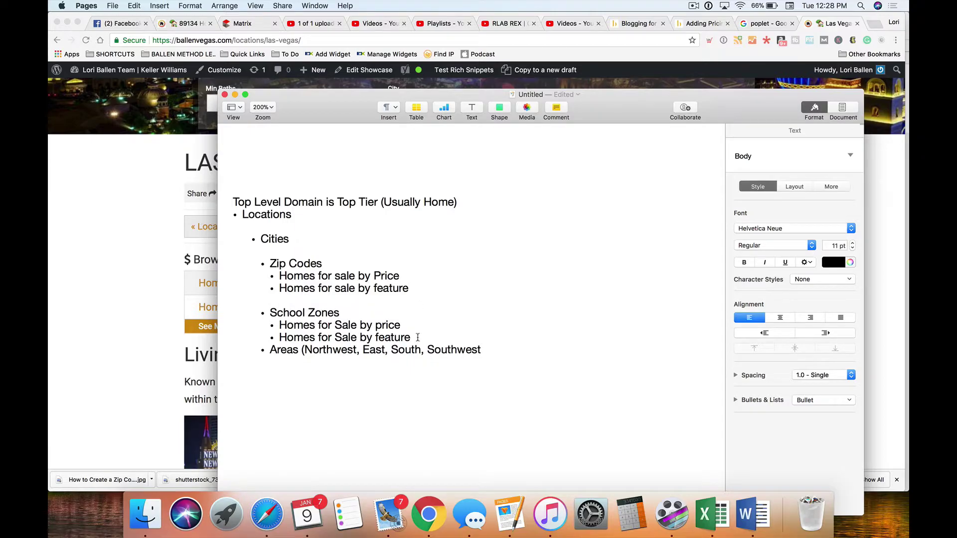
key("Return")
Insert a blank line between the "Top Level Domain is Top Tier" heading and the Locations bullet
left_click(405, 277)
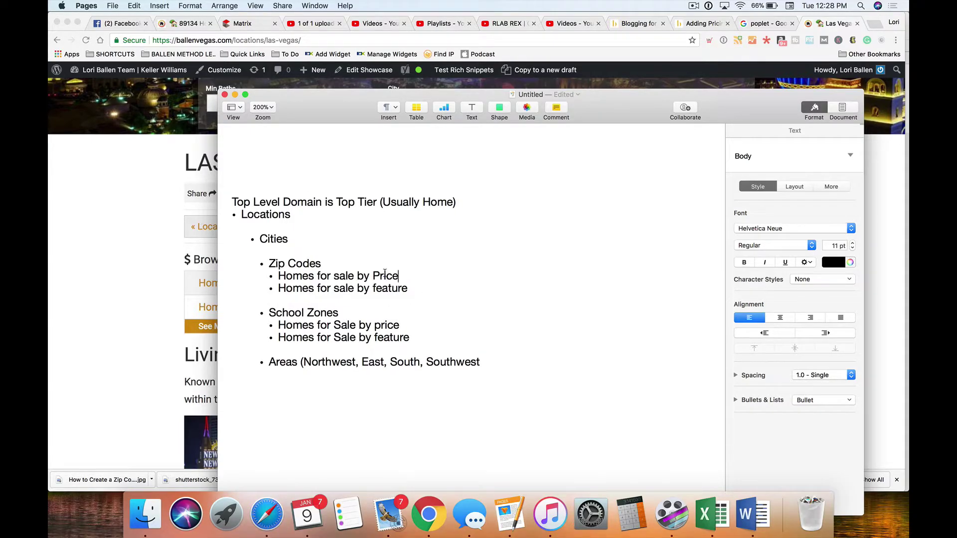
scroll(417, 278, "right", 1)
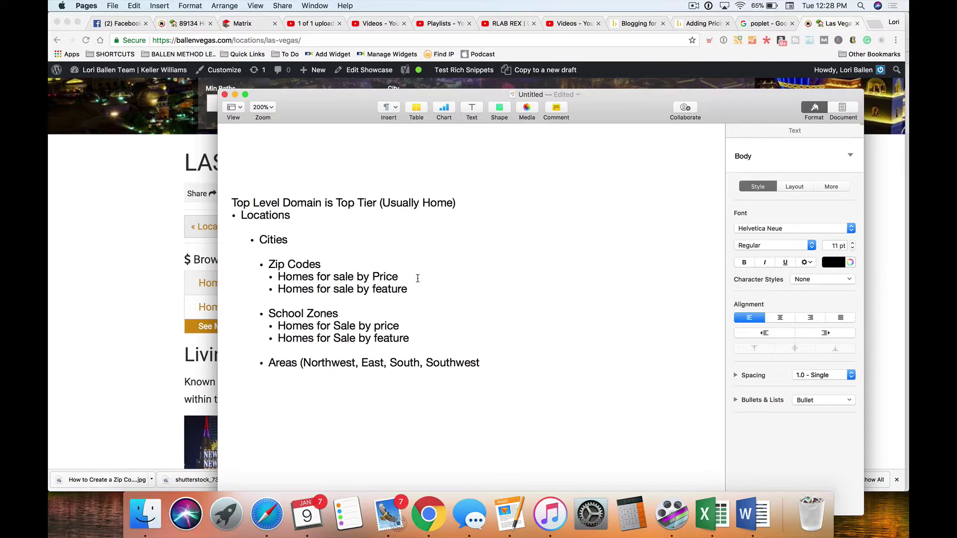
scroll(459, 338, "right", 1)
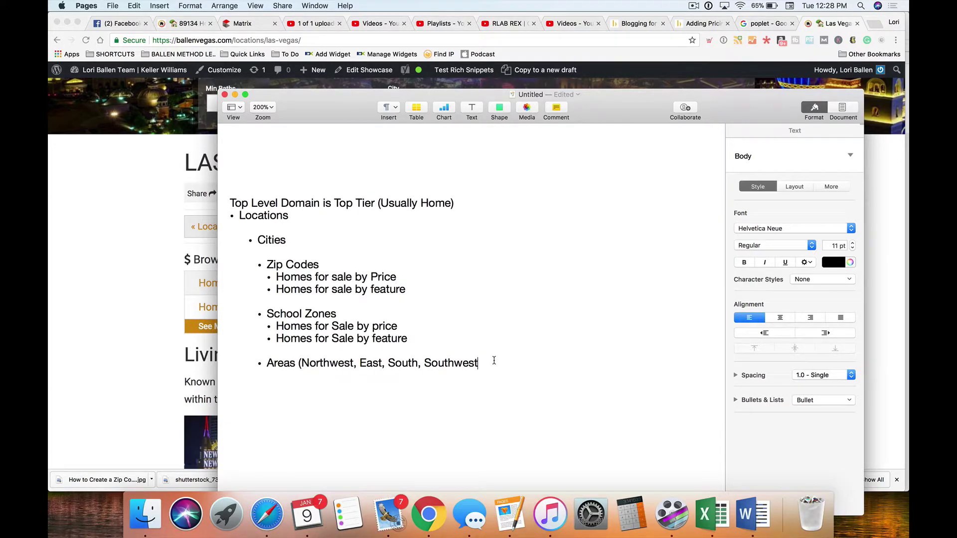
double_click(310, 216)
double_click(475, 202)
left_click(475, 202)
left_click(429, 204)
left_click(454, 204)
key("Return")
Add the bullet "Homes by Style" at the Areas level, separated from Areas by a blank line
left_click(337, 277)
left_click(380, 289)
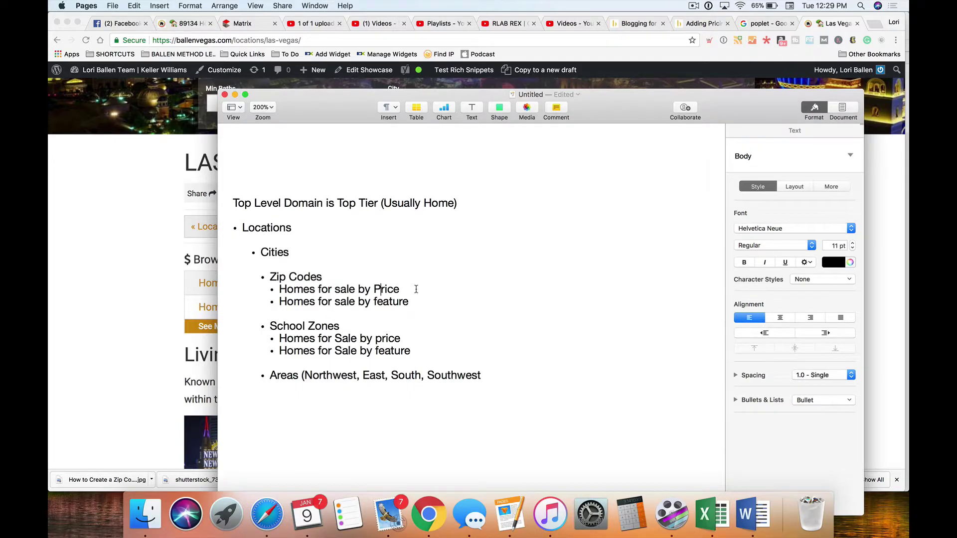
scroll(416, 289, "down", 2)
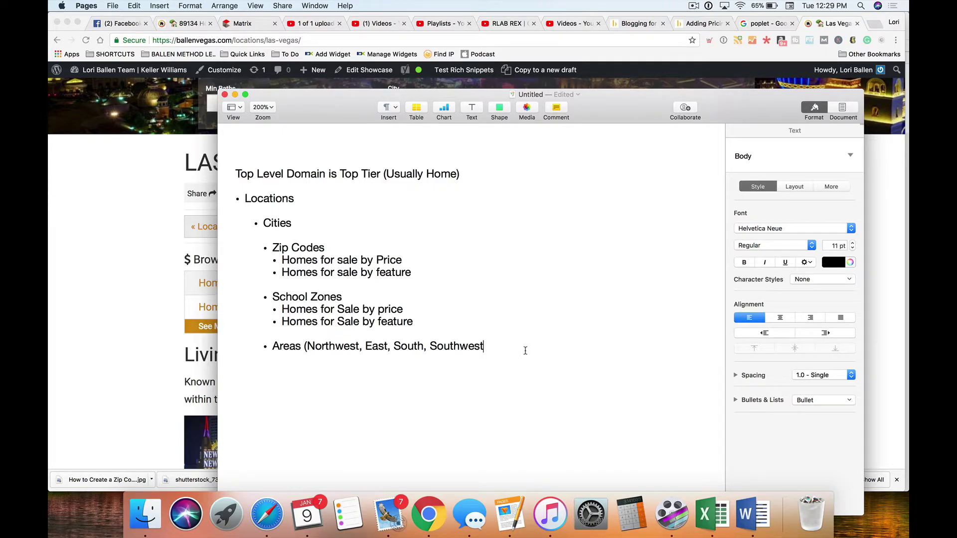
key("Return")
key("BackSpace")
type("Homes by Style")
left_click(513, 345)
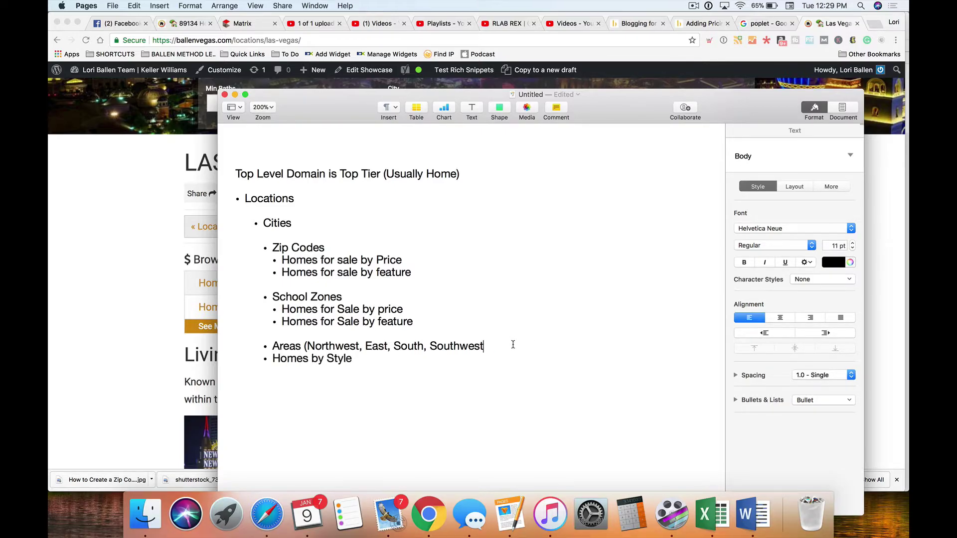
key("Return")
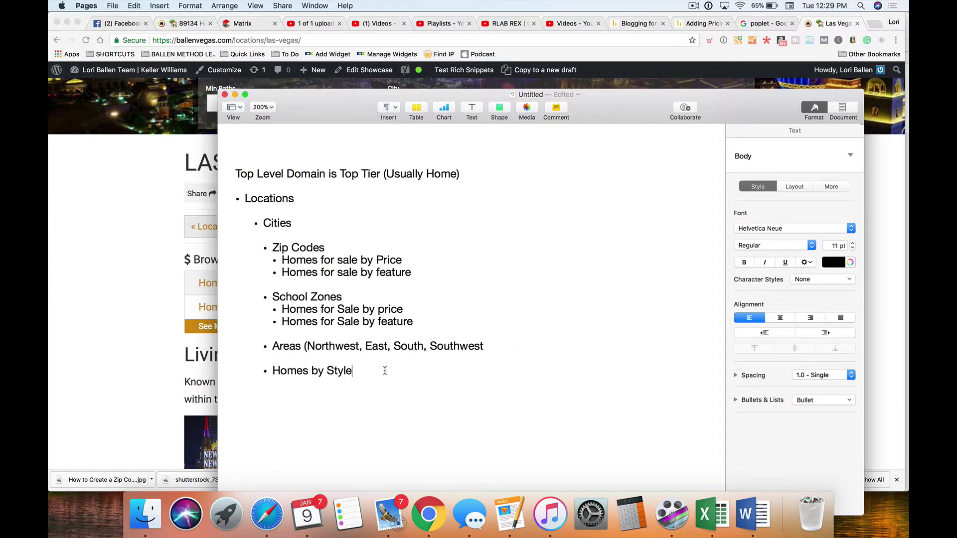
Add "Condos", "Townhomes", "Multi Family" and "Lofts" as sub-bullets indented one level under Homes by Style
key("Tab")
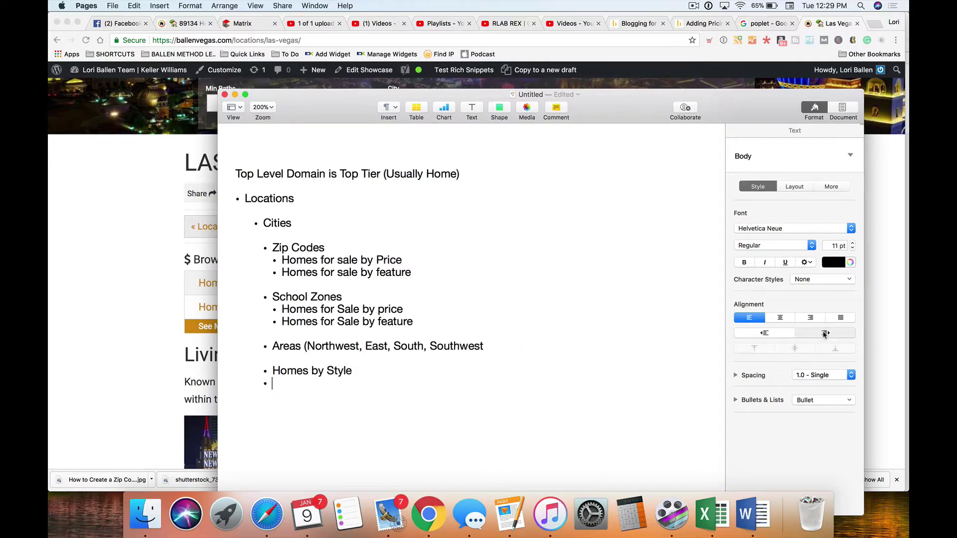
type("Condos")
key("Return")
type("Townhomes ")
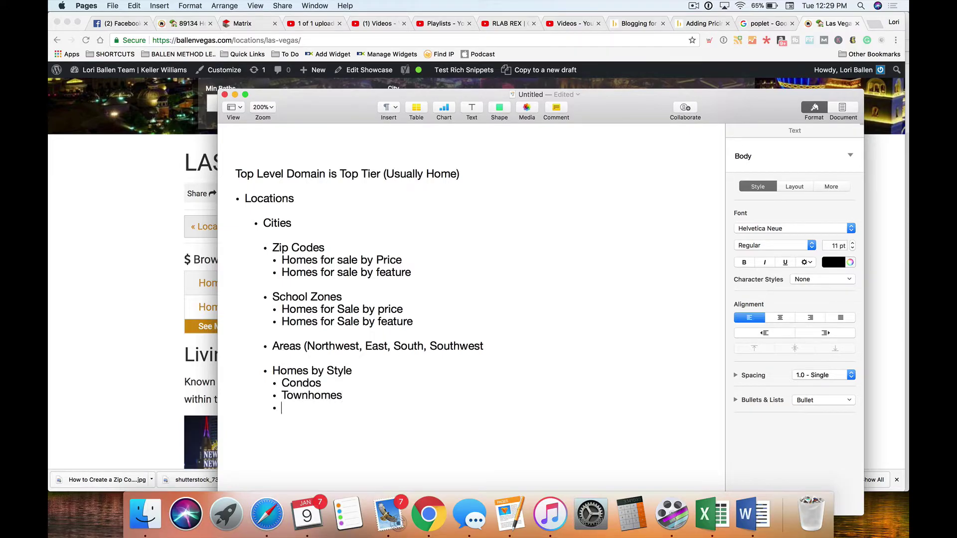
type("Multi Family ")
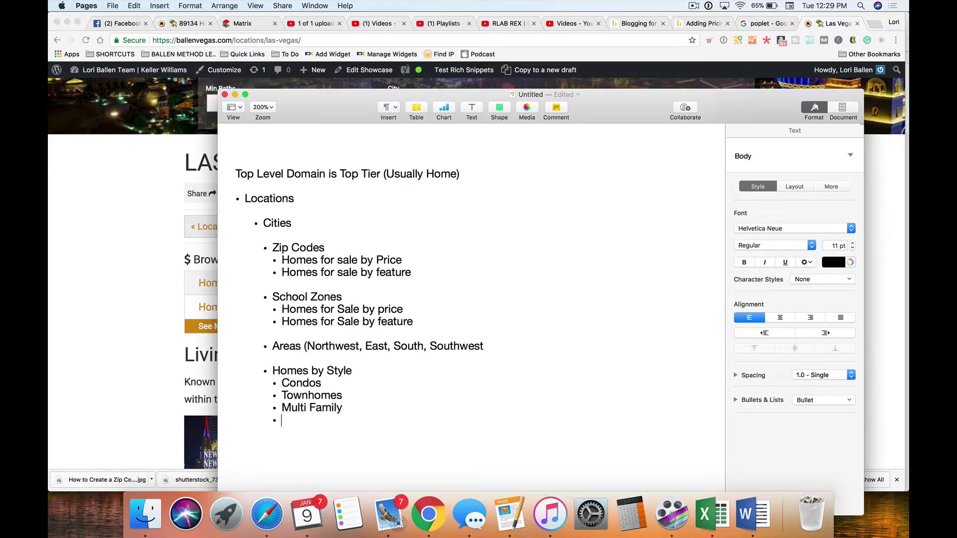
type("Lofts")
key("Return")
type("High Ri")
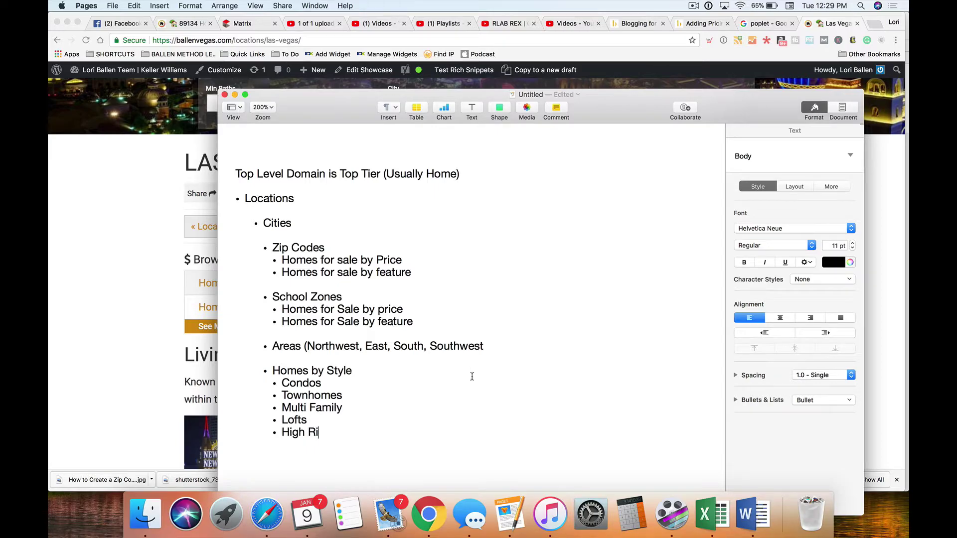
left_click_drag(349, 431, 266, 432)
key("BackSpace")
key("BackSpace")
key("BackSpace")
Add "High Rises" and "Lofts" as sub-bullets indented one level under Condos
left_click(338, 381)
key("Return")
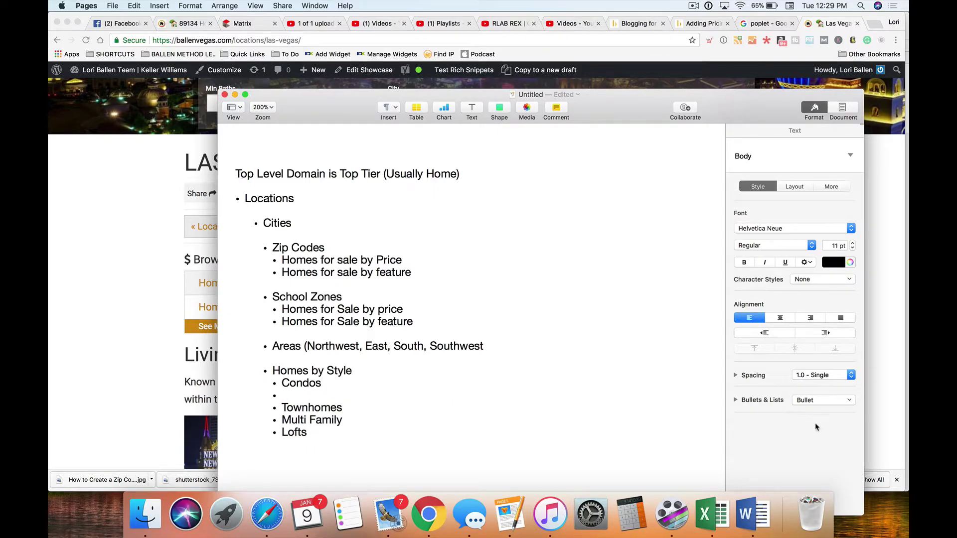
left_click(825, 333)
type("High Rises")
key("Return")
type("Lofts")
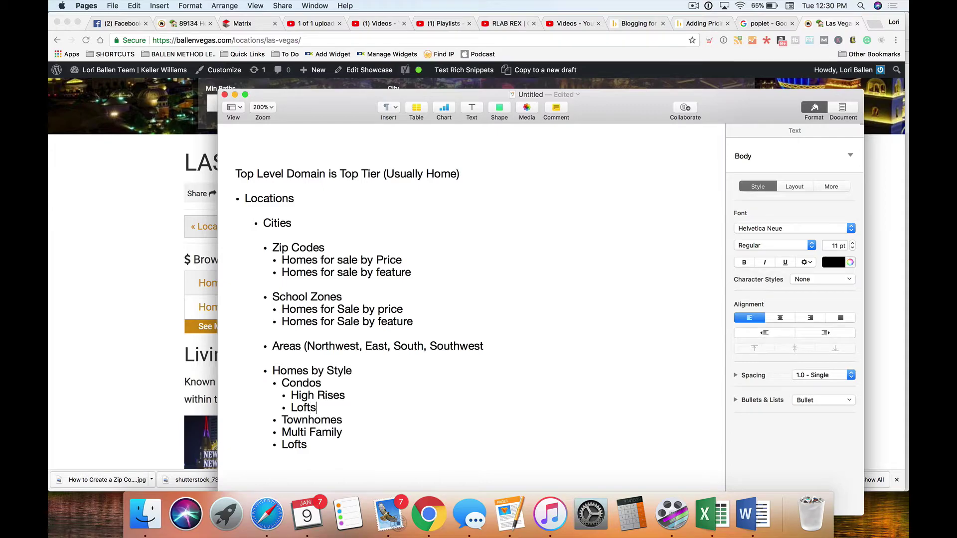
Insert a blank line after the Condos group, after Townhomes and after Multi Family
key("Return")
left_click(425, 432)
key("Return")
scroll(383, 429, "down", 1)
left_click(366, 431)
key("Return")
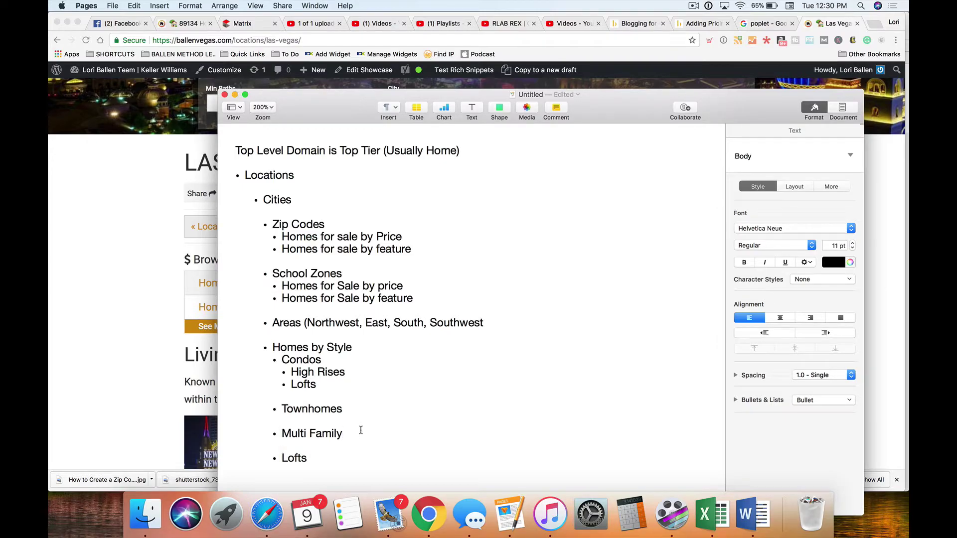
Make the Cities bullet text bold
scroll(269, 214, "up", 1)
double_click(248, 201)
key("super+b")
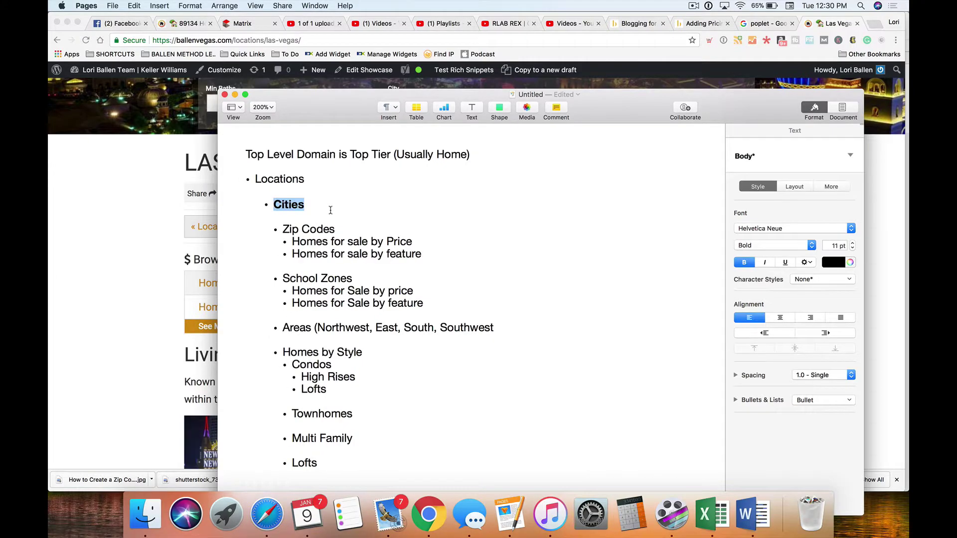
double_click(383, 433)
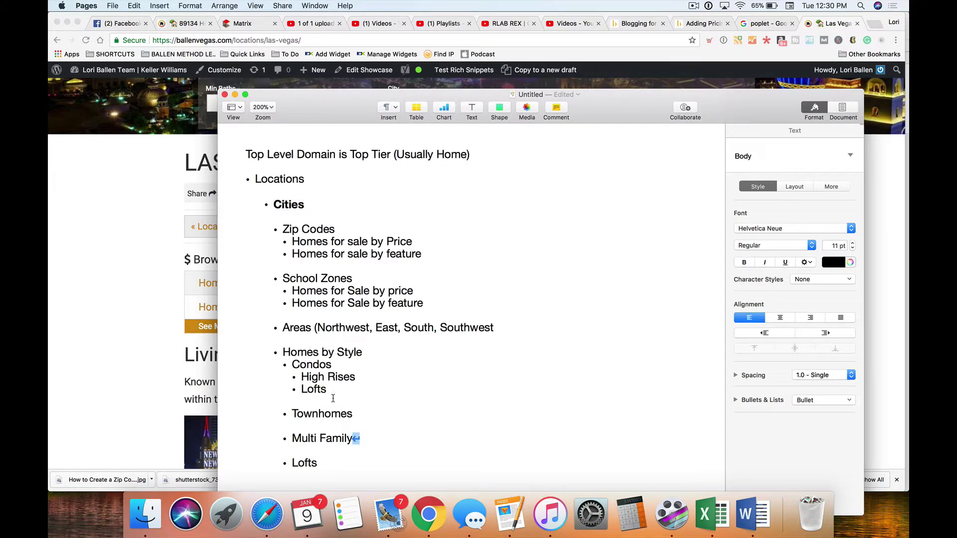
left_click(297, 234)
left_click(290, 352)
scroll(571, 395, "down", 3)
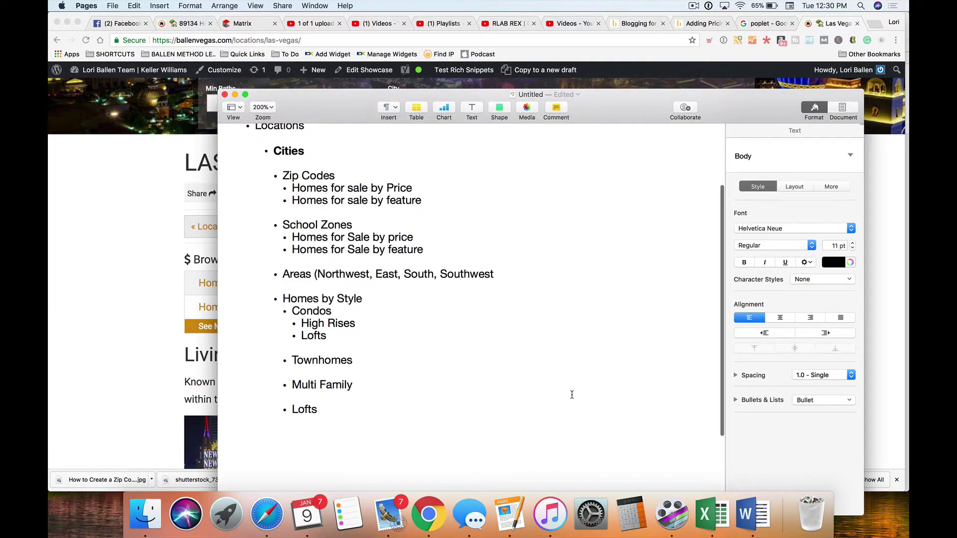
Format the Zip Codes and School Zones bullet headings in bold italic
scroll(571, 395, "up", 4)
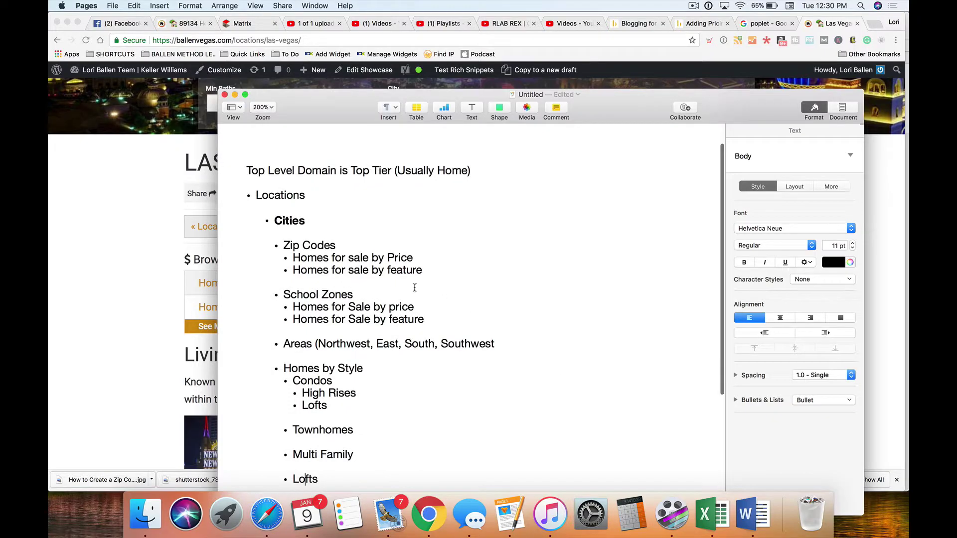
left_click_drag(345, 246, 275, 244)
key("super+b")
key("super+i")
left_click_drag(361, 295, 283, 293)
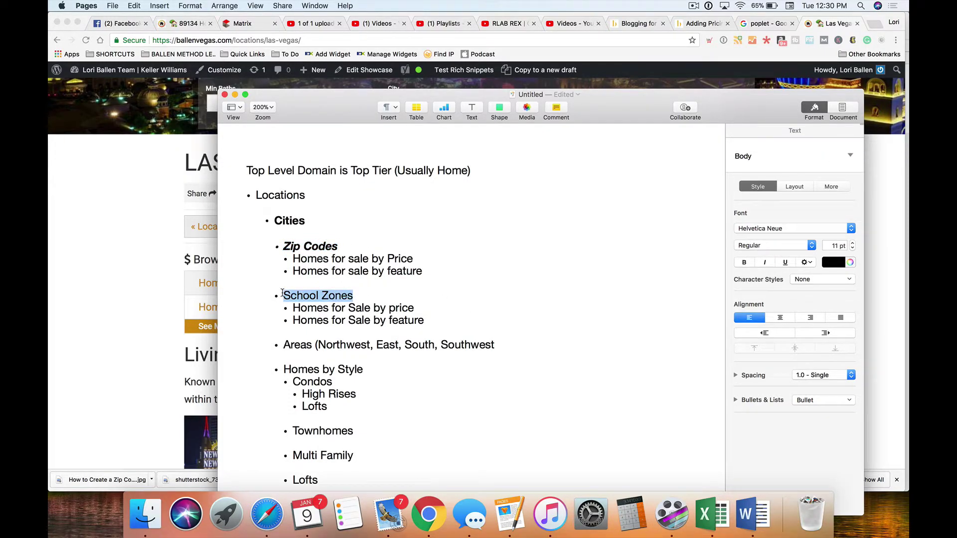
key("super+b")
key("super+i")
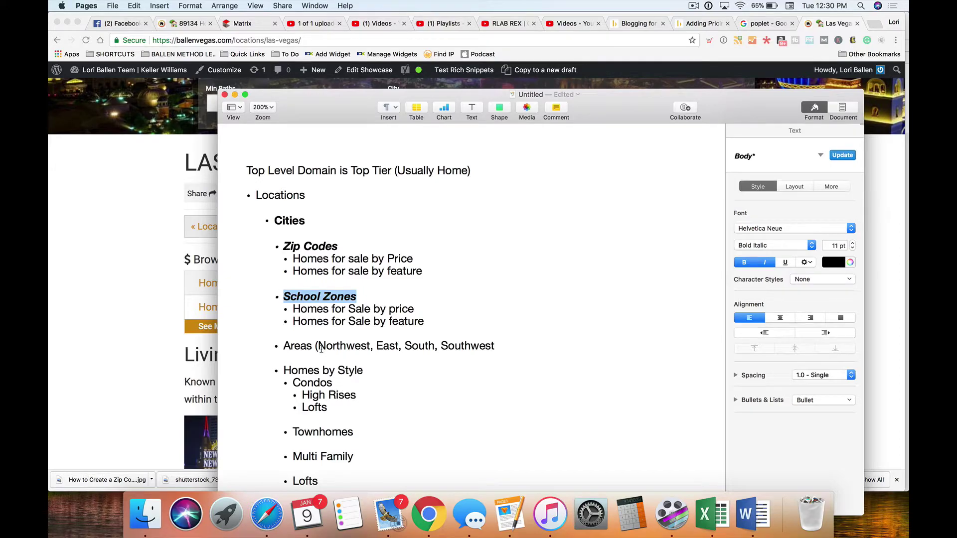
Delete the direction list that follows "Areas" on its bullet line
left_click(309, 345)
left_click_drag(494, 346, 315, 346)
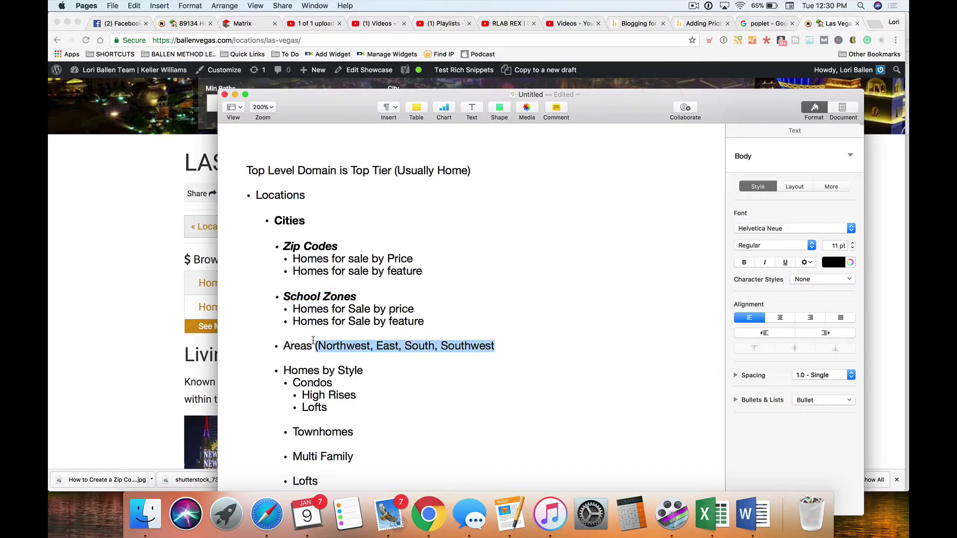
key("BackSpace")
Add "Northwest", "West", "South" and "Southwest" as sub-bullets indented one level under Areas
key("Return")
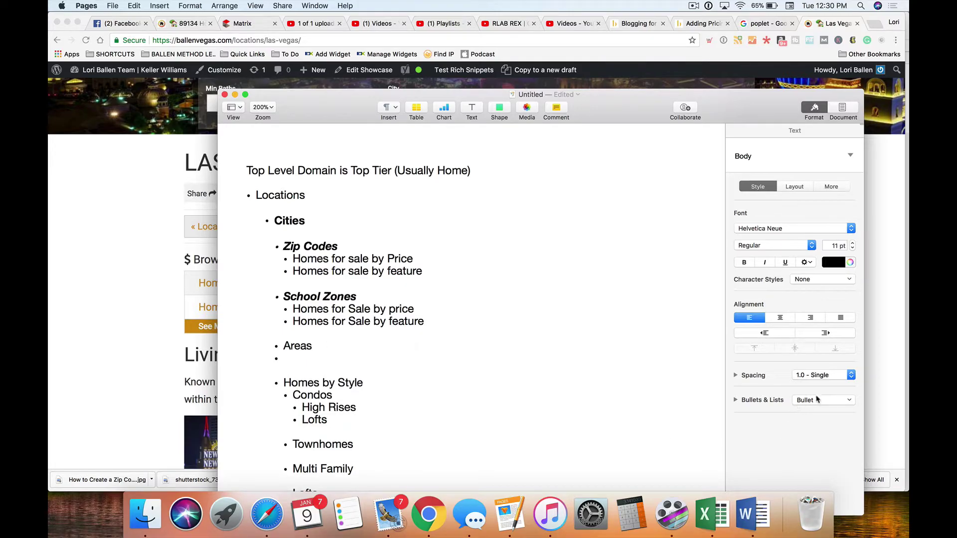
left_click(828, 333)
type("North")
key("BackSpace")
key("BackSpace")
key("BackSpace")
type("rthwest")
key("Return")
type("West")
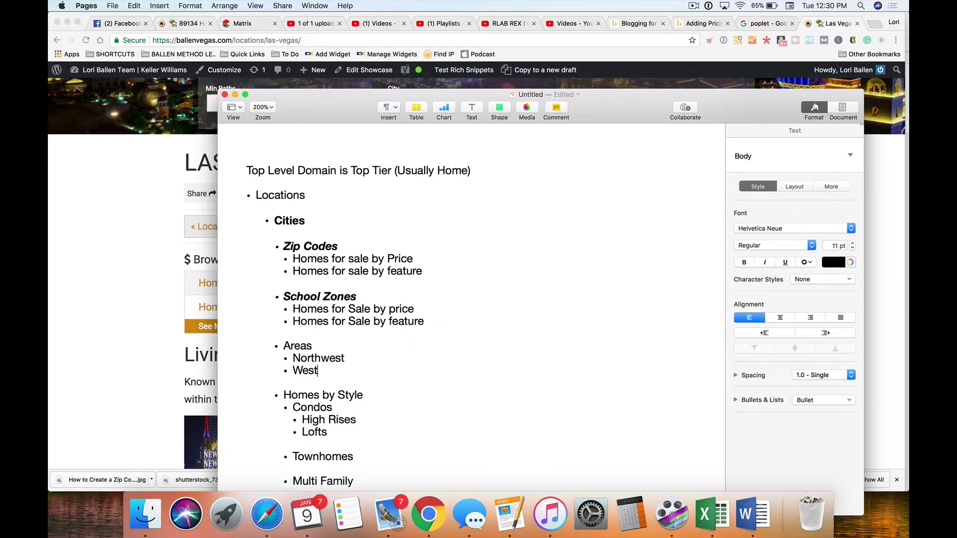
key("Return")
type("South")
key("Return")
type("Southwest")
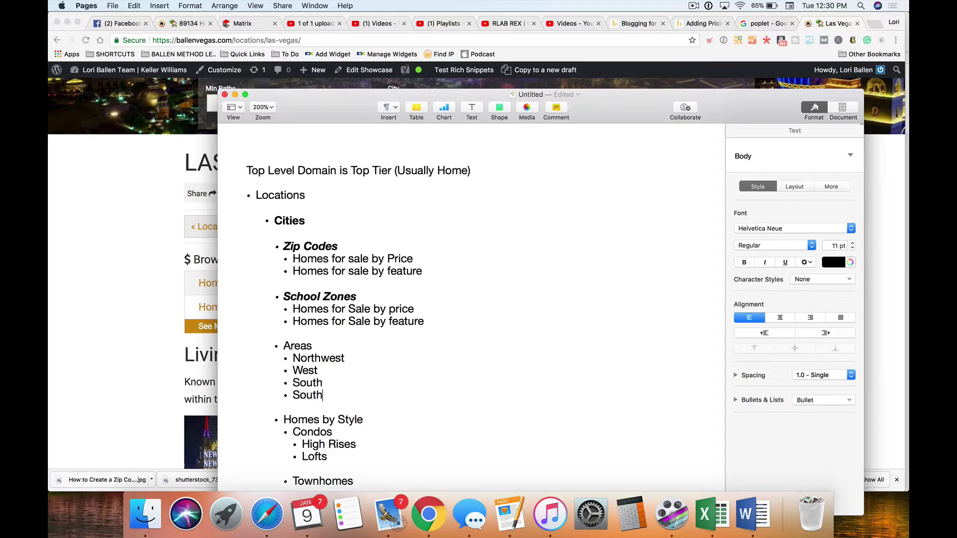
Format the Areas and Homes by Style bullet headings in bold italic
double_click(311, 345)
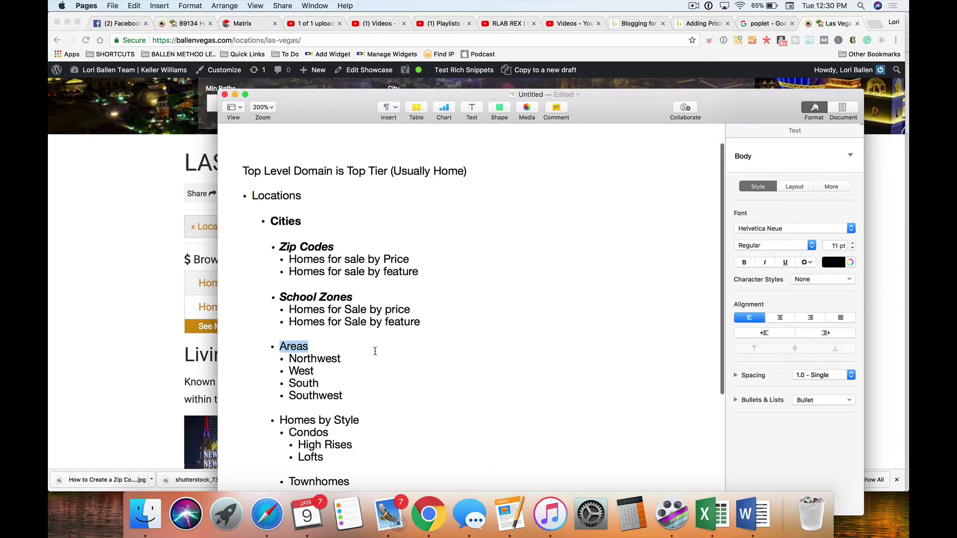
key("super+b")
key("super+i")
scroll(375, 351, "down", 2)
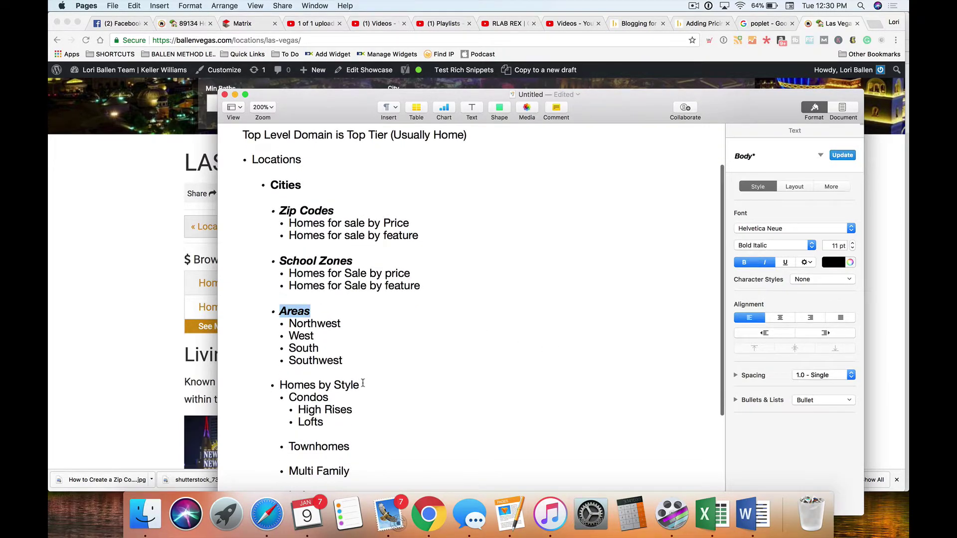
left_click_drag(371, 385, 269, 380)
left_click(368, 380)
left_click_drag(366, 381, 282, 382)
key("super+b")
key("super+i")
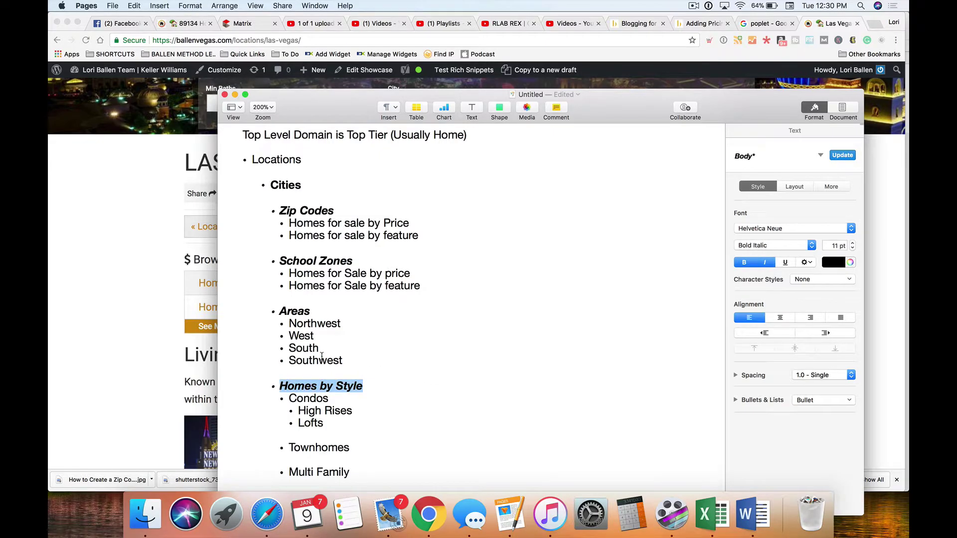
Add "Homes in Northwest by Price" and "Homes in Northwest by Feature" as sub-bullets indented one level under Northwest
scroll(322, 356, "down", 1)
left_click(363, 312)
key("Return")
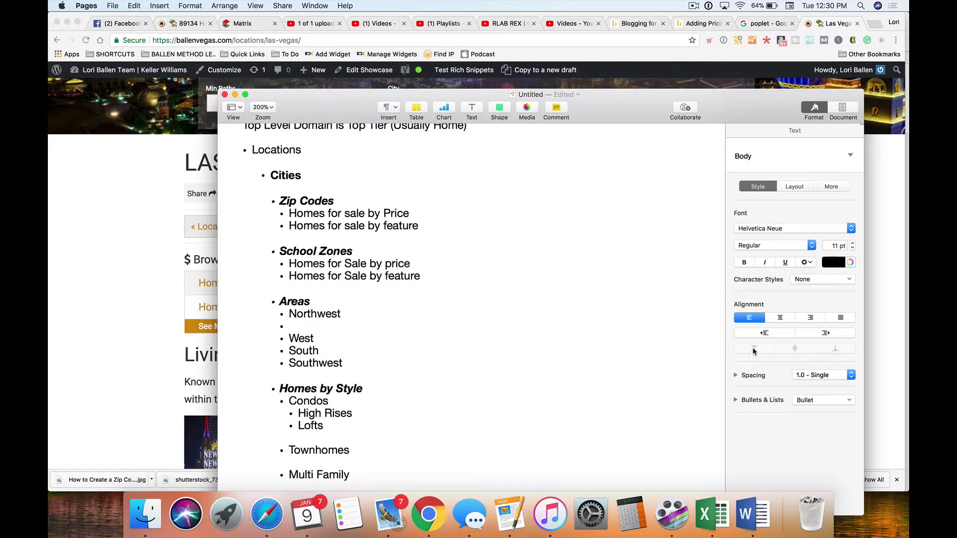
left_click(826, 333)
type("Homes in Northwest by Price")
key("Return")
type("Homes in Northwest ")
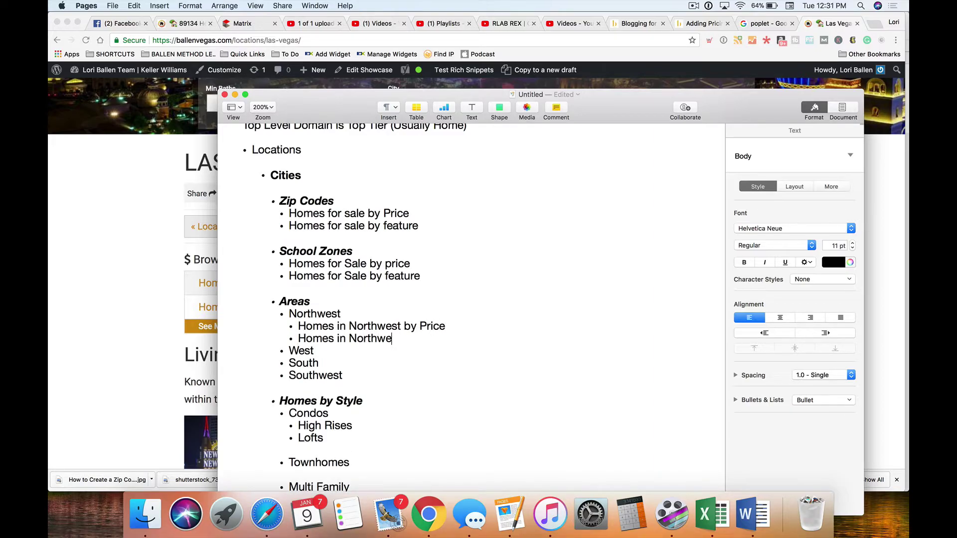
type("by ")
type("Style")
key("BackSpace")
key("BackSpace")
key("BackSpace")
key("BackSpace")
key("BackSpace")
type("Feature")
scroll(435, 374, "down", 4)
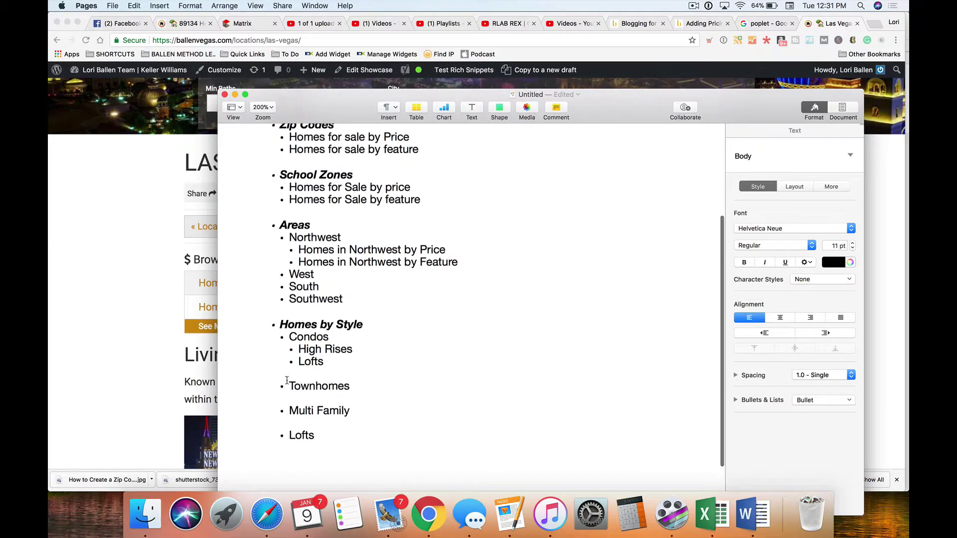
left_click(344, 268)
scroll(343, 224, "up", 4)
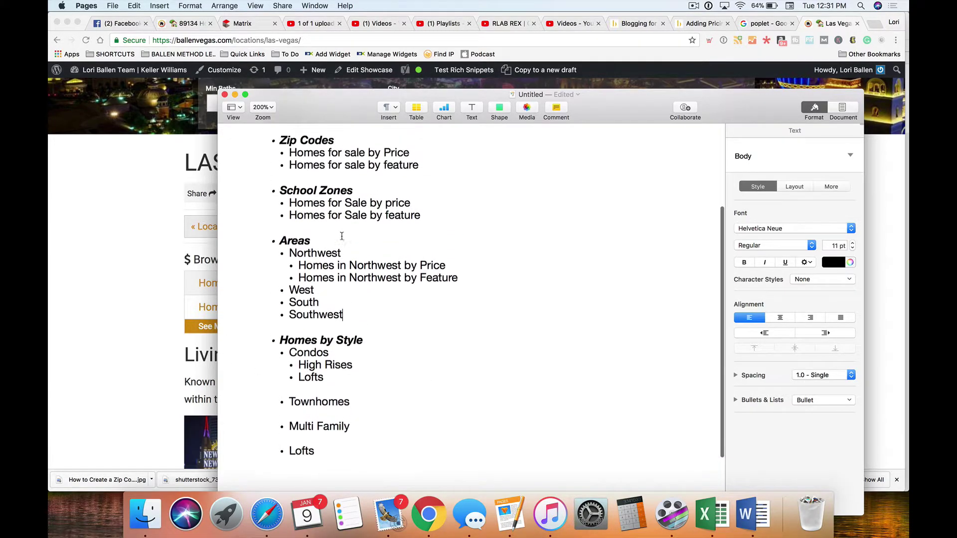
scroll(341, 172, "up", 2)
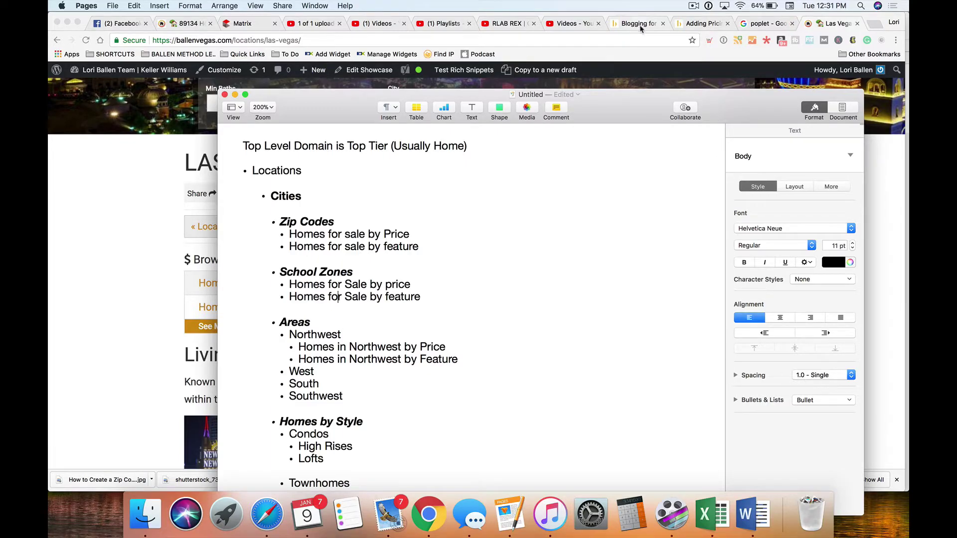
Switch to Chrome and examine the Browse By options on the Las Vegas homes for sale page
left_click(181, 23)
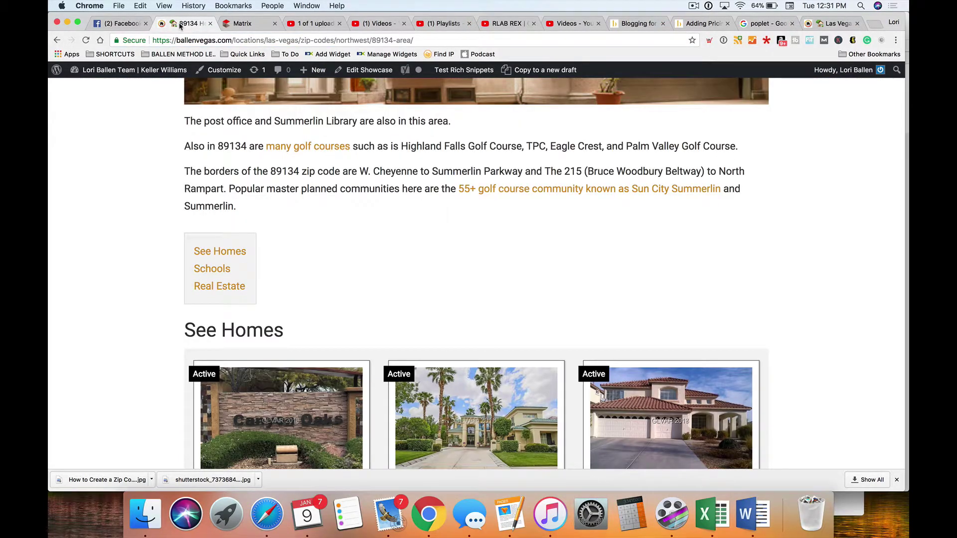
left_click(829, 23)
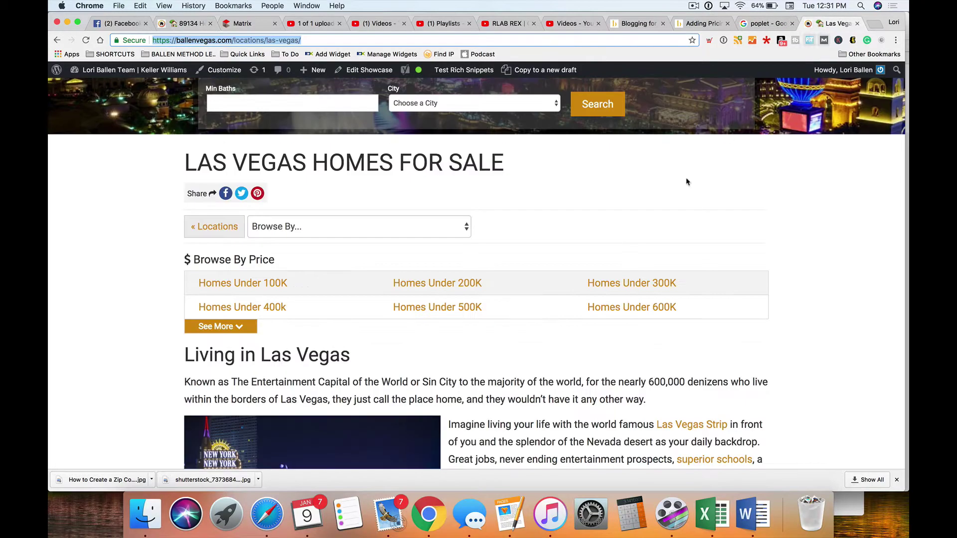
scroll(526, 320, "down", 2)
left_click(272, 169)
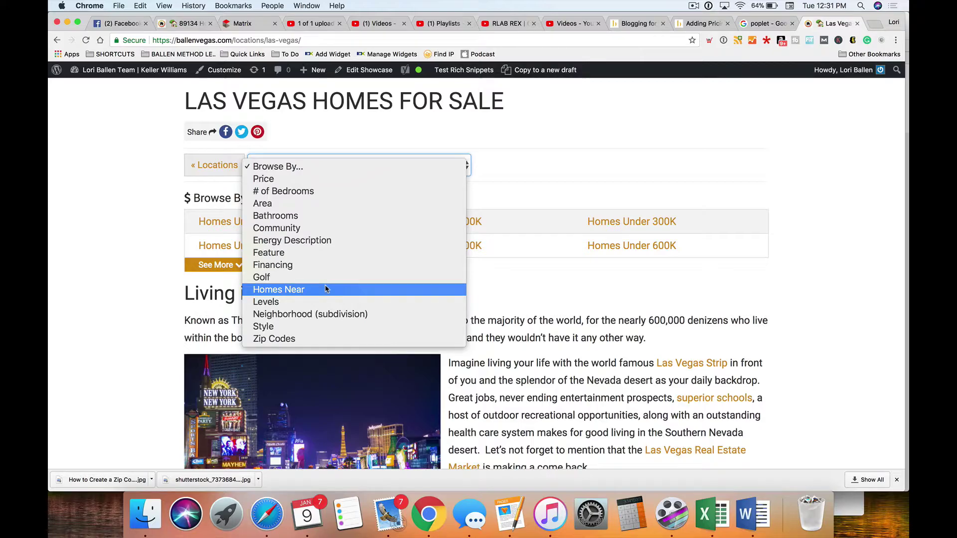
key("Escape")
scroll(293, 184, "up", 1)
left_click(279, 185)
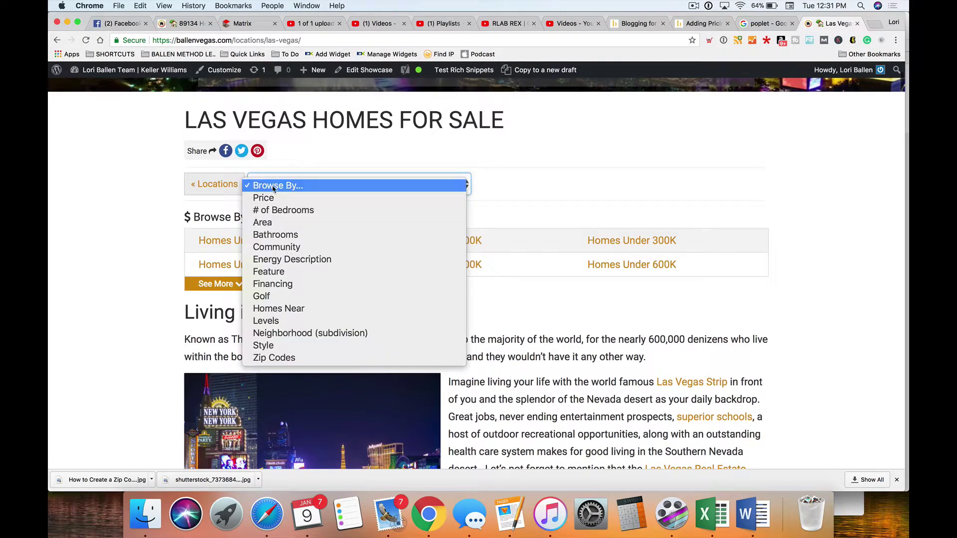
left_click(653, 128)
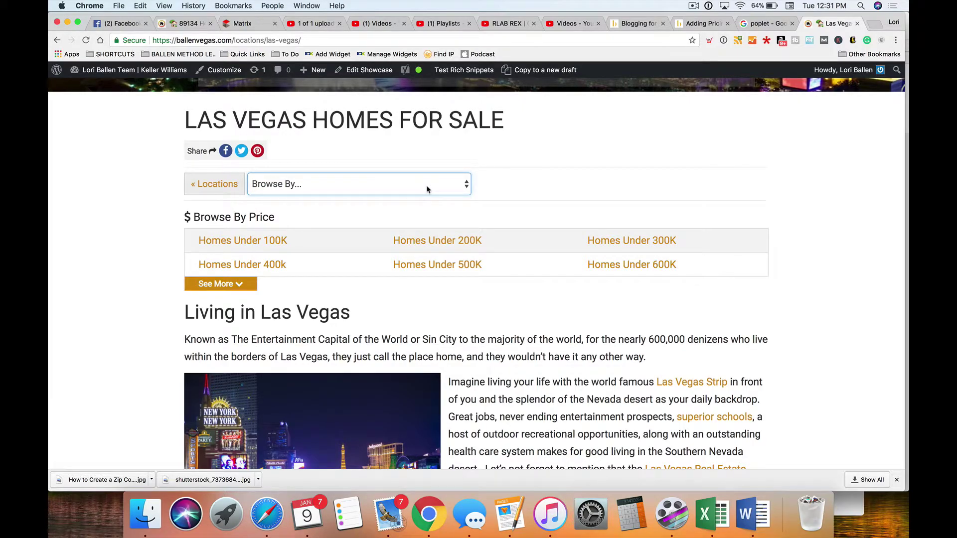
scroll(437, 198, "down", 2)
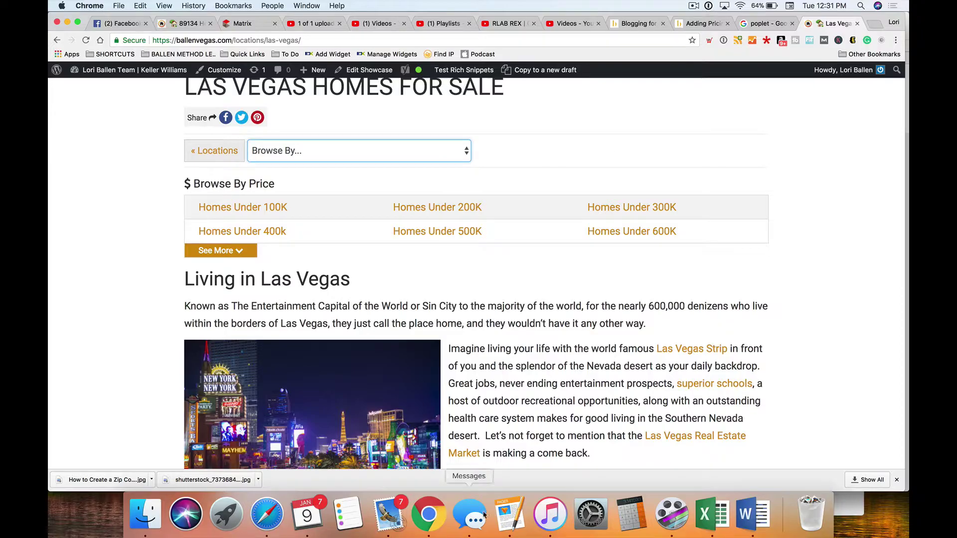
Switch back to Pages and review the outline's tiers from Locations and Cities through Homes by Style
left_click(506, 524)
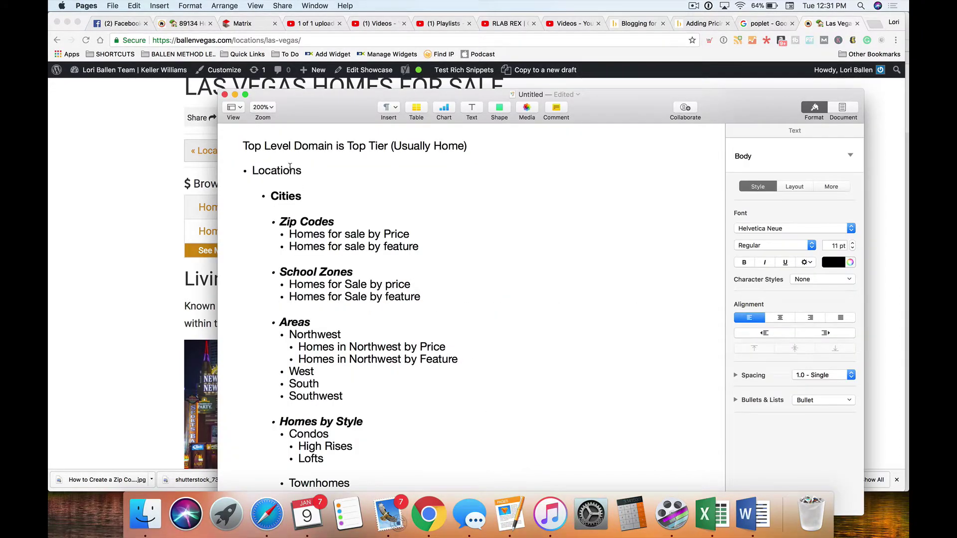
left_click(295, 197)
left_click_drag(396, 224, 398, 236)
left_click(294, 271)
left_click(388, 297)
left_click(381, 335)
left_click(319, 422)
scroll(311, 403, "down", 2)
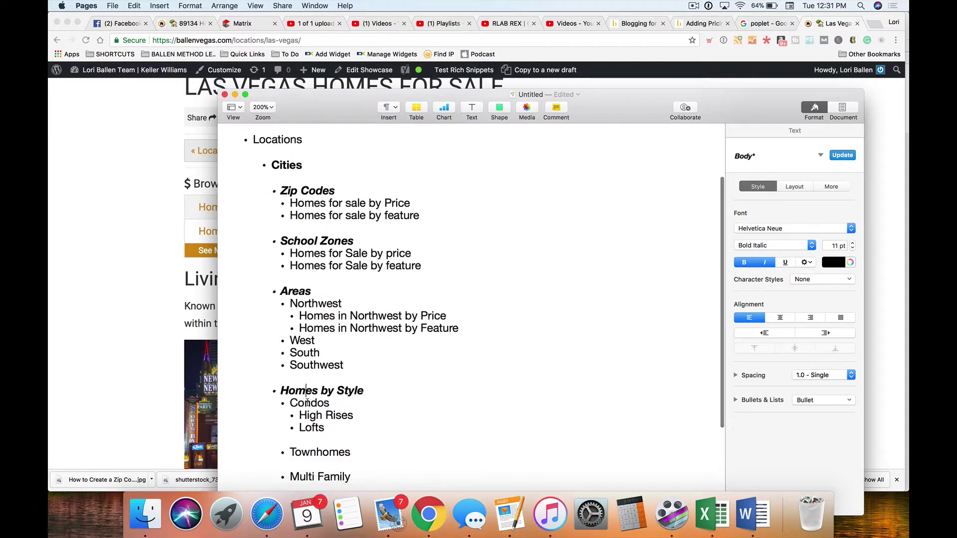
scroll(311, 403, "down", 1)
scroll(385, 344, "down", 1)
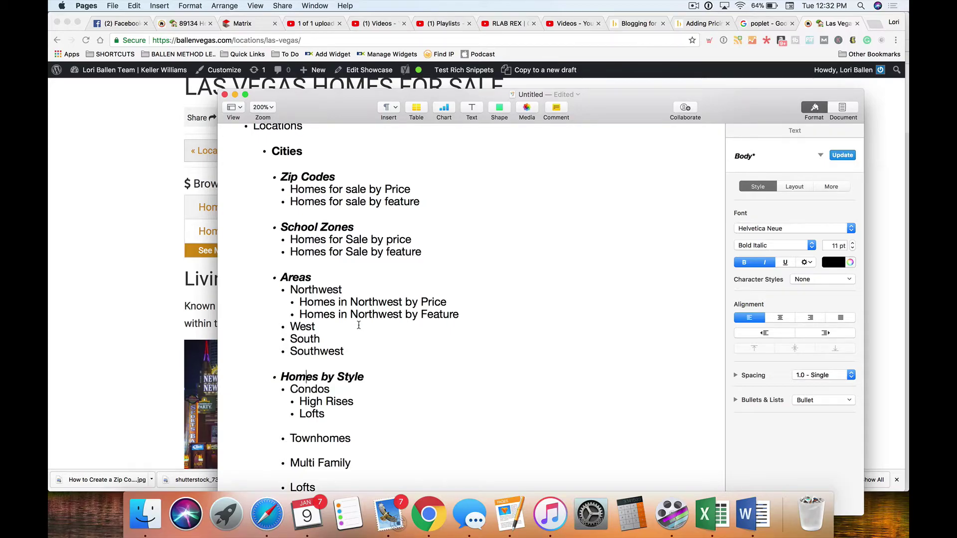
scroll(359, 325, "up", 3)
left_click(272, 174)
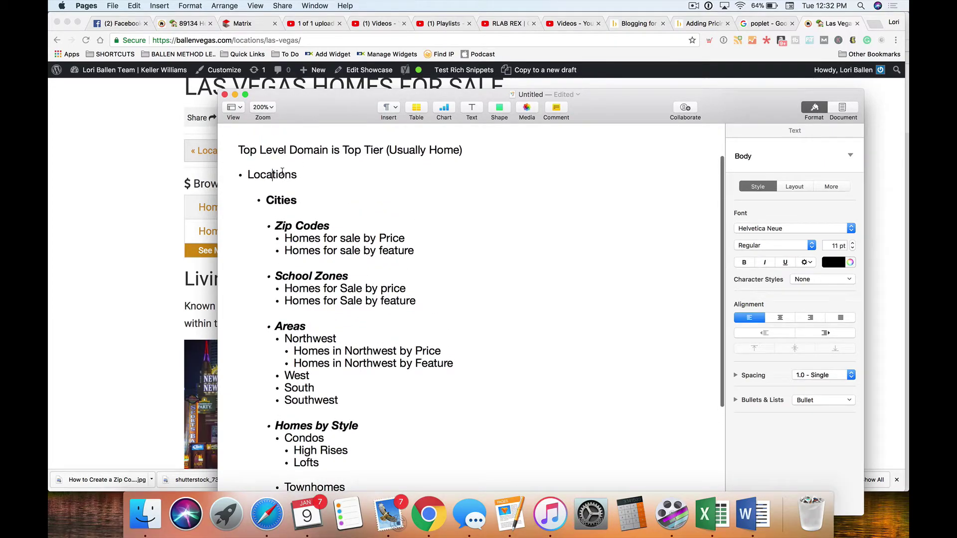
double_click(282, 171)
scroll(229, 169, "left", 1)
left_click_drag(324, 194, 261, 195)
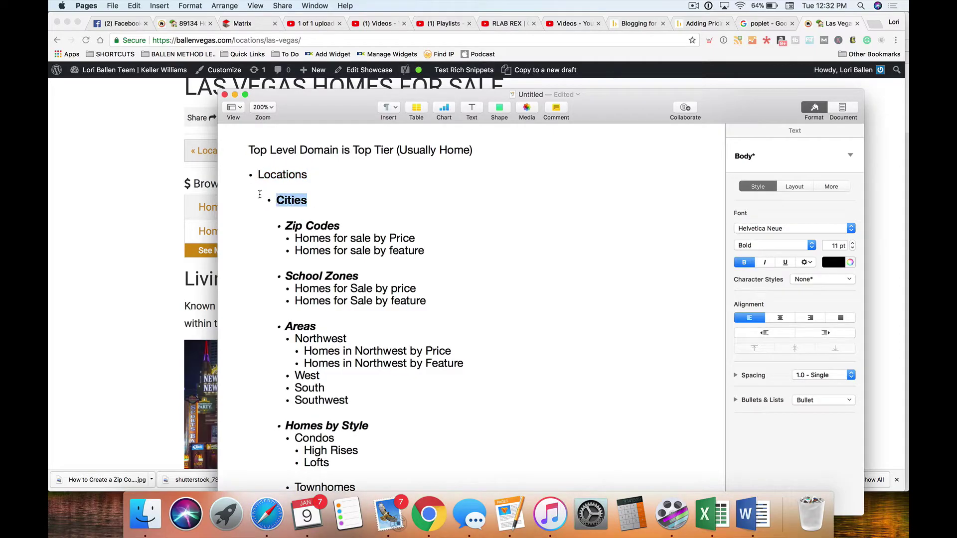
left_click(380, 235)
left_click(328, 224)
left_click(339, 236)
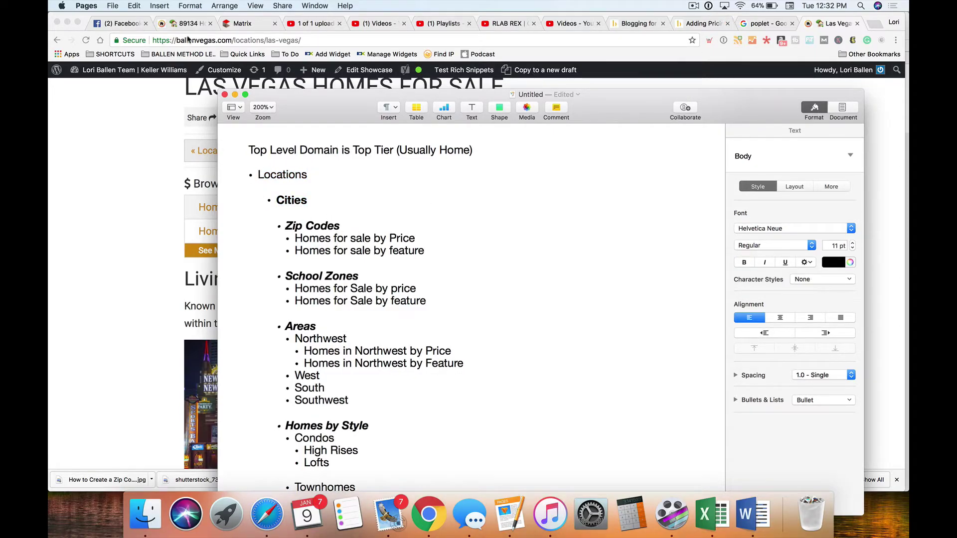
Switch to Chrome, check the 89134 page, and browse Las Vegas by Zip Codes to examine how that page groups areas
left_click(172, 24)
scroll(417, 296, "up", 10)
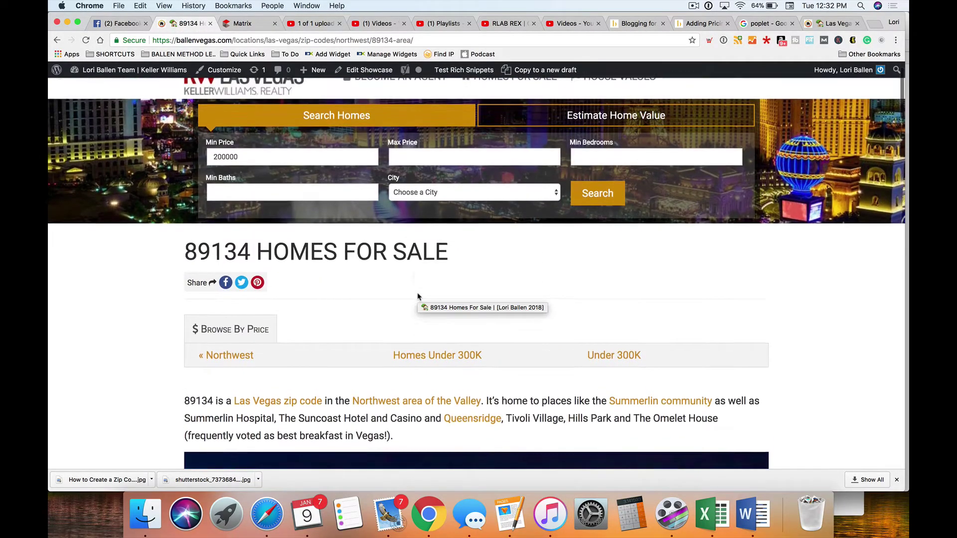
left_click(833, 24)
scroll(706, 144, "up", 3)
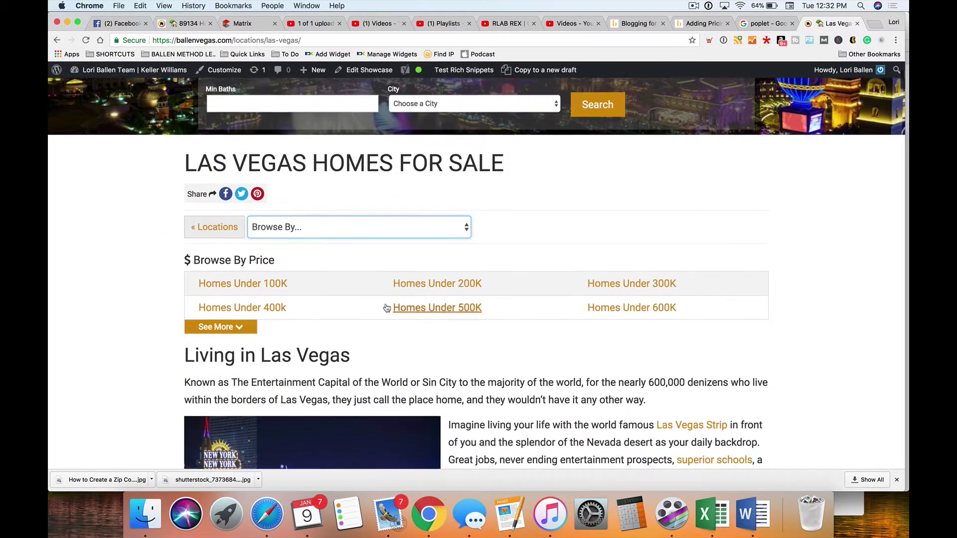
left_click(349, 253)
left_click(292, 424)
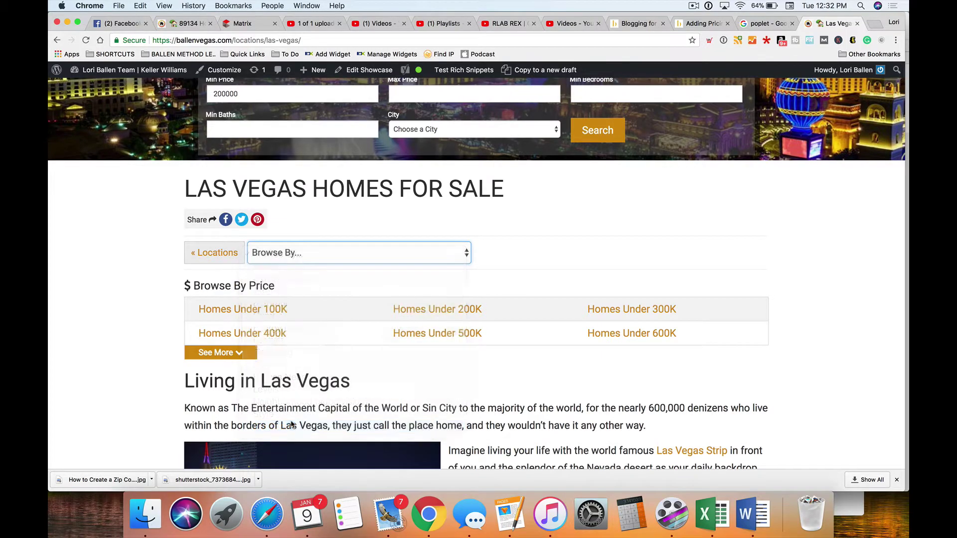
left_click(259, 310)
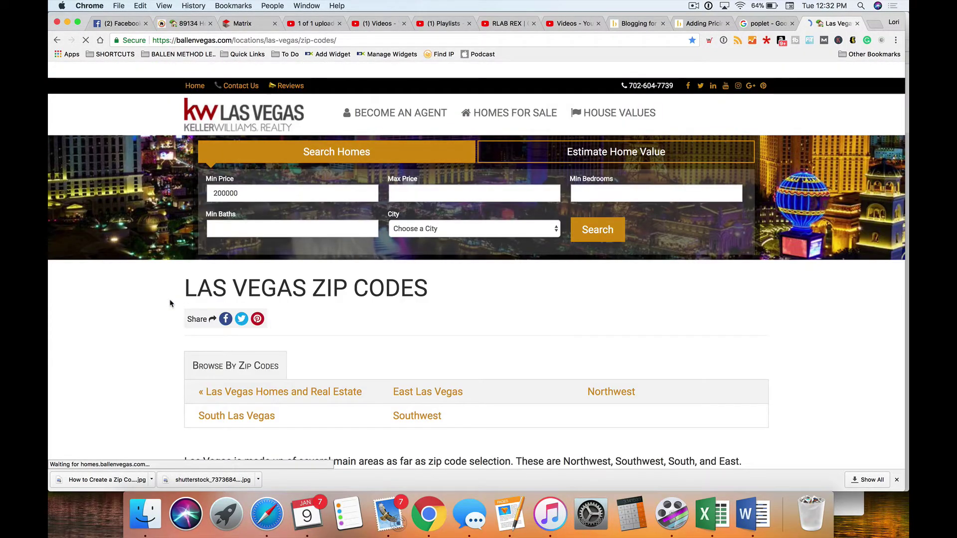
scroll(170, 303, "down", 3)
scroll(180, 267, "down", 1)
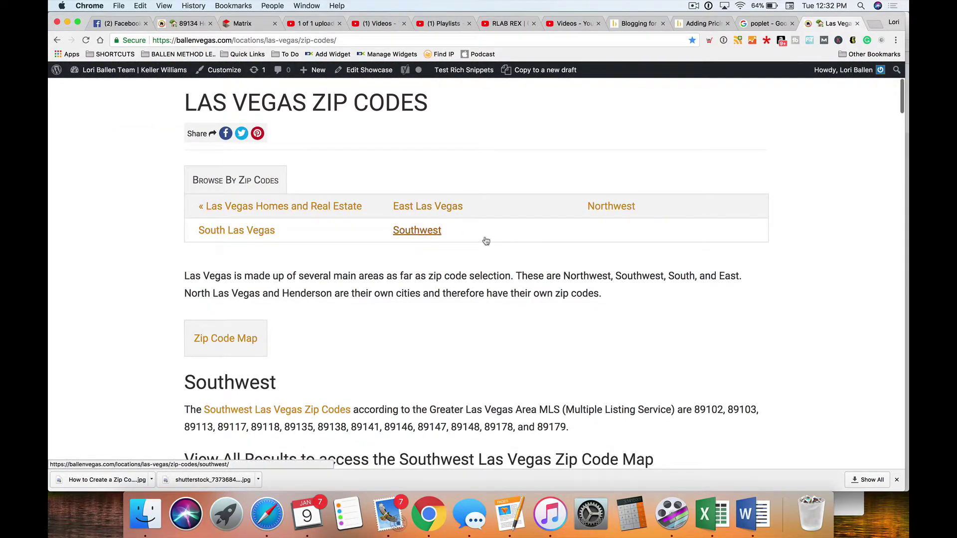
Switch back to Pages, insert a "Zip Code Area" bullet above Zip Codes, and indent Zip Codes one level beneath it
left_click(509, 518)
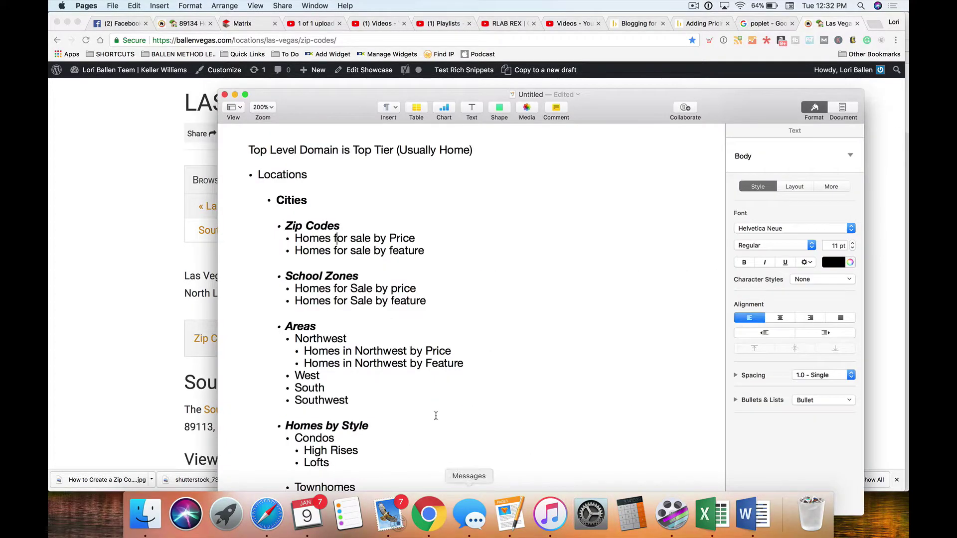
left_click(286, 226)
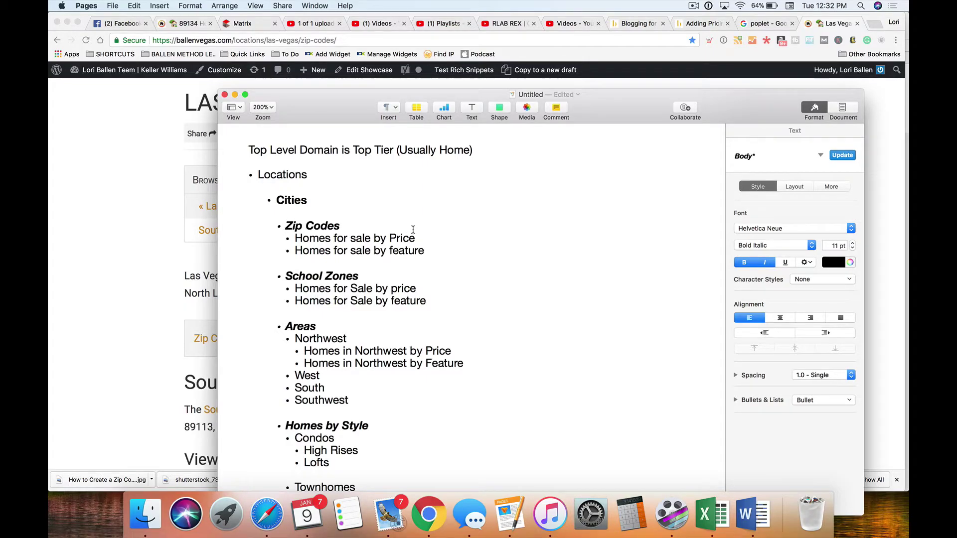
type("Zip ")
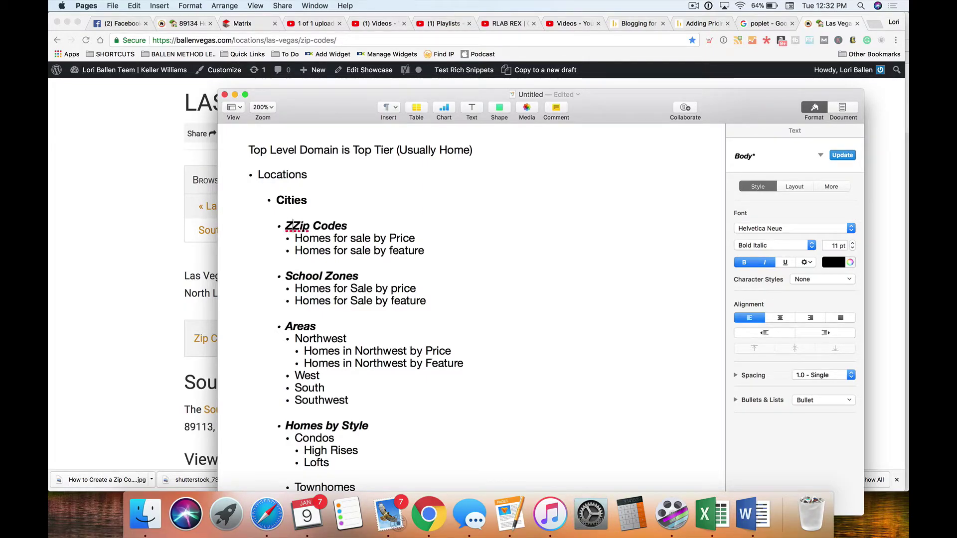
type("Code Area")
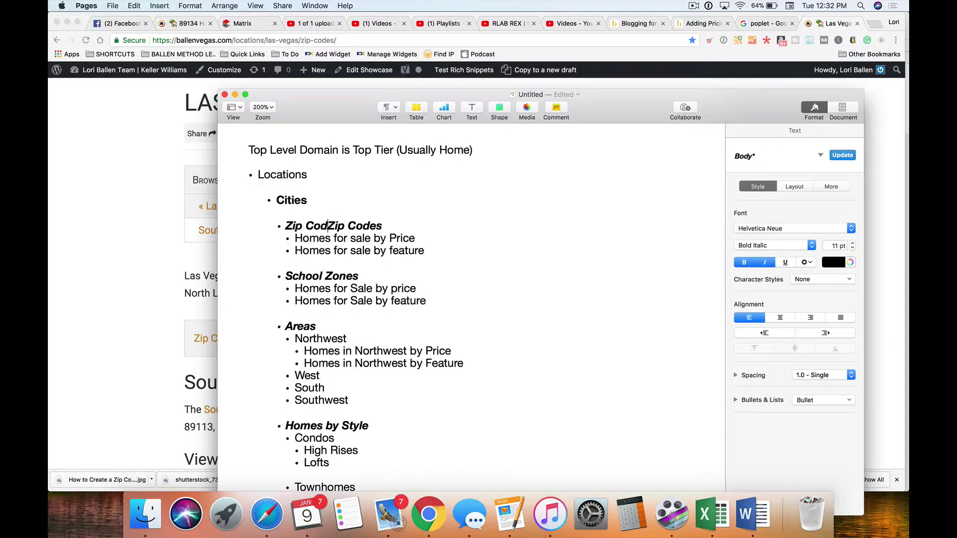
key("Return")
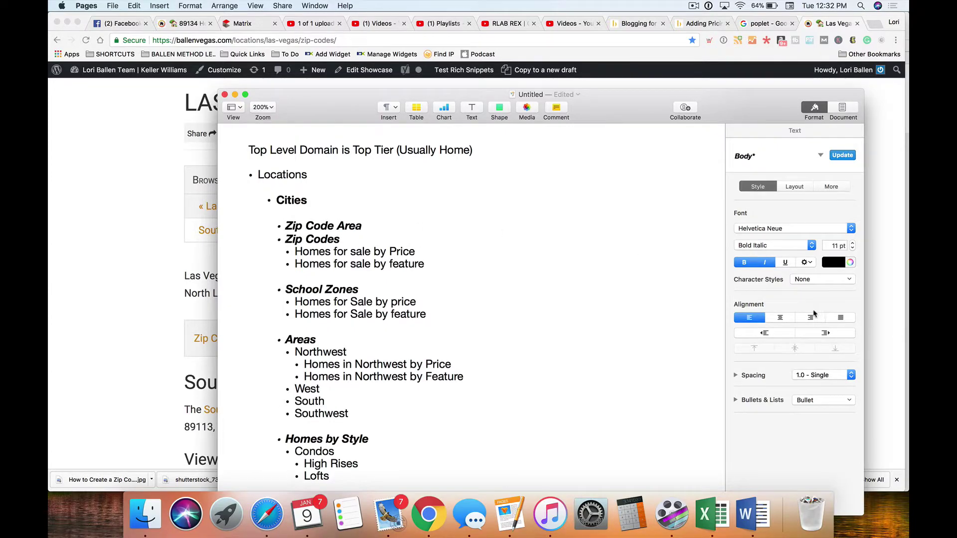
left_click(826, 333)
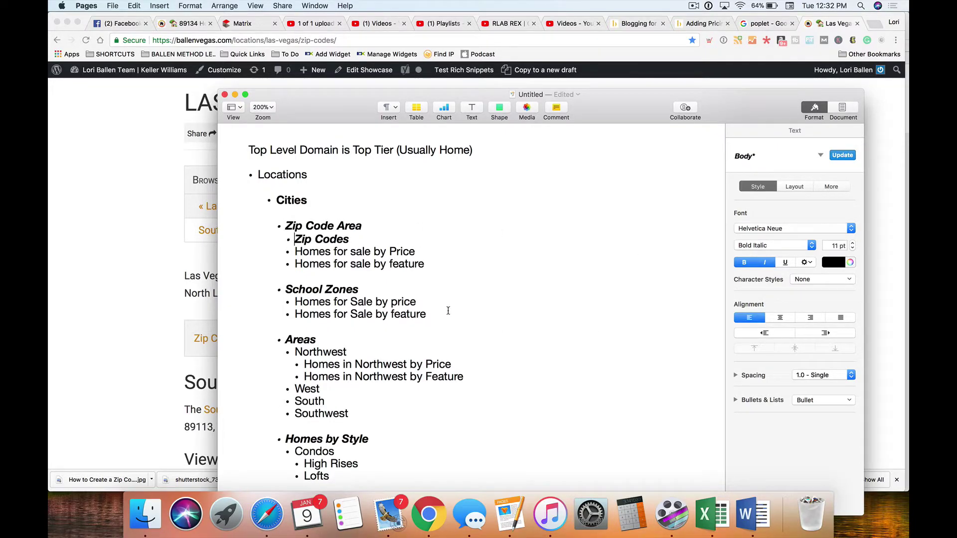
Remove the bold formatting from the Zip Codes bullet beneath Zip Code Area, keeping it italic
triple_click(354, 239)
key("super+b")
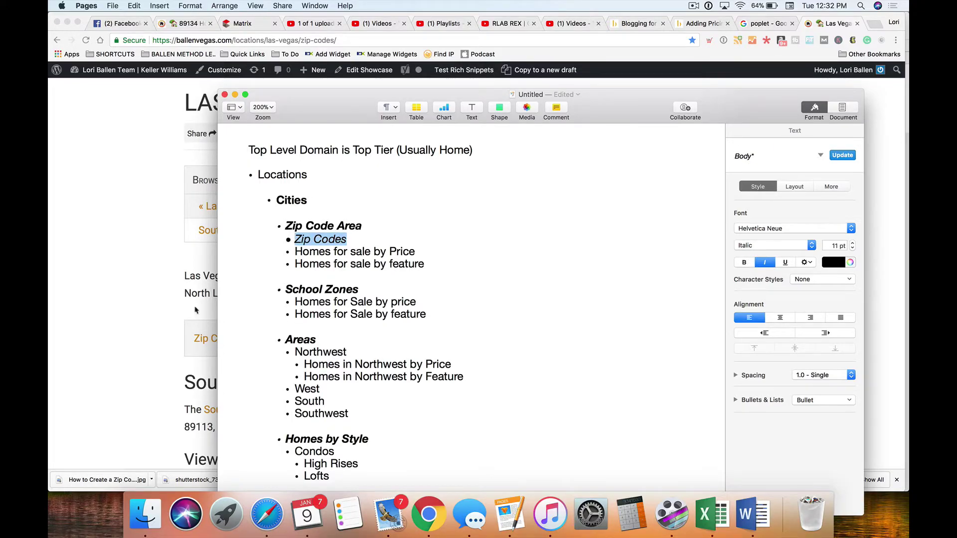
left_click(289, 236)
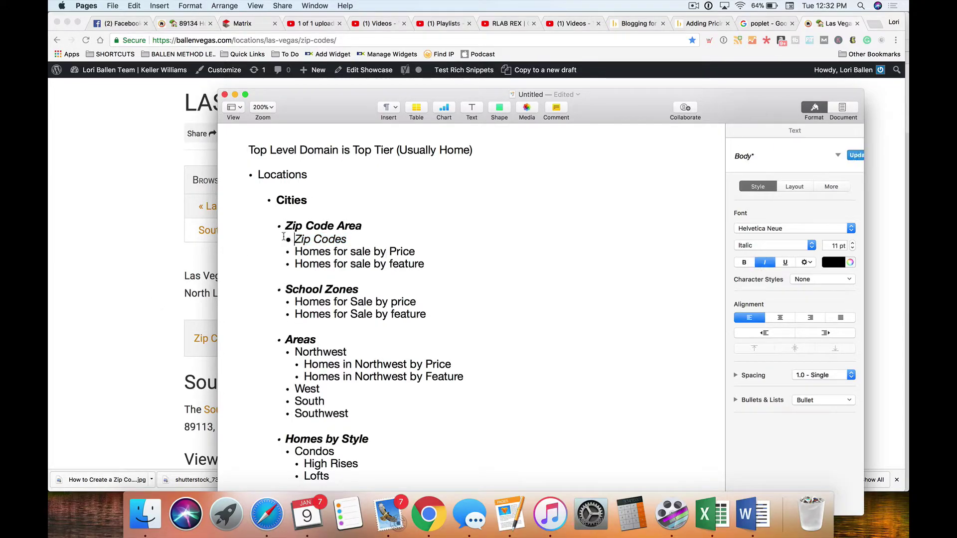
left_click_drag(273, 238, 379, 225)
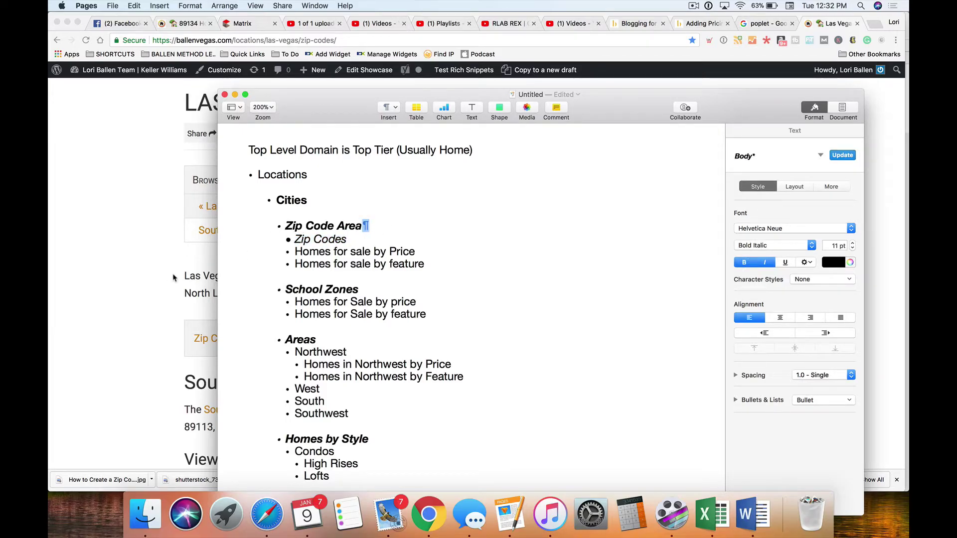
Switch to Chrome, open the Northwest zip codes page, and expand its full list to examine the zip codes
left_click(144, 296)
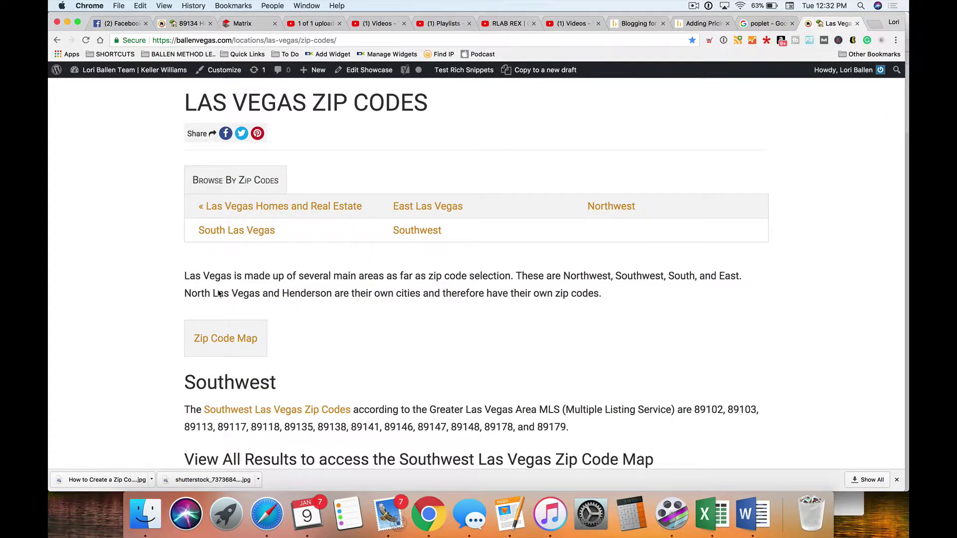
left_click(616, 214)
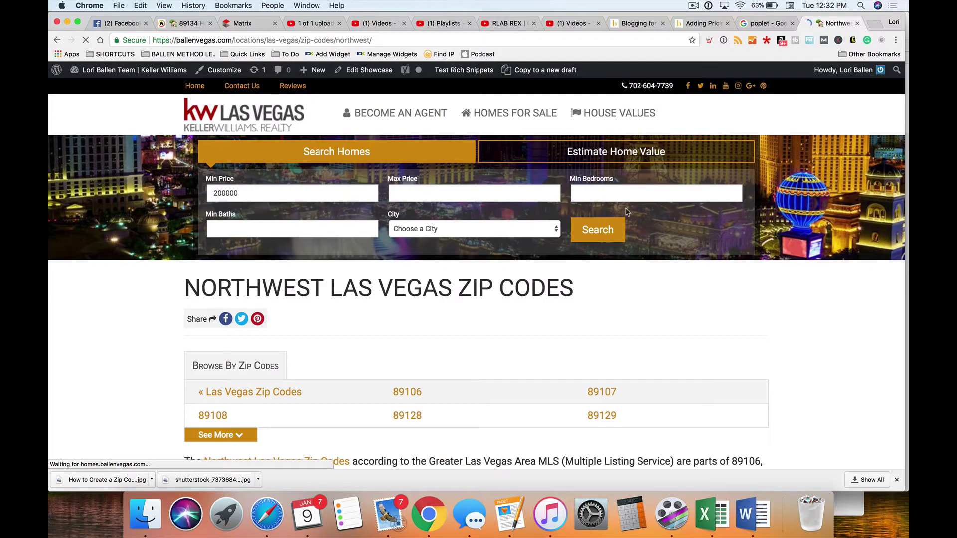
scroll(399, 259, "down", 3)
left_click(221, 299)
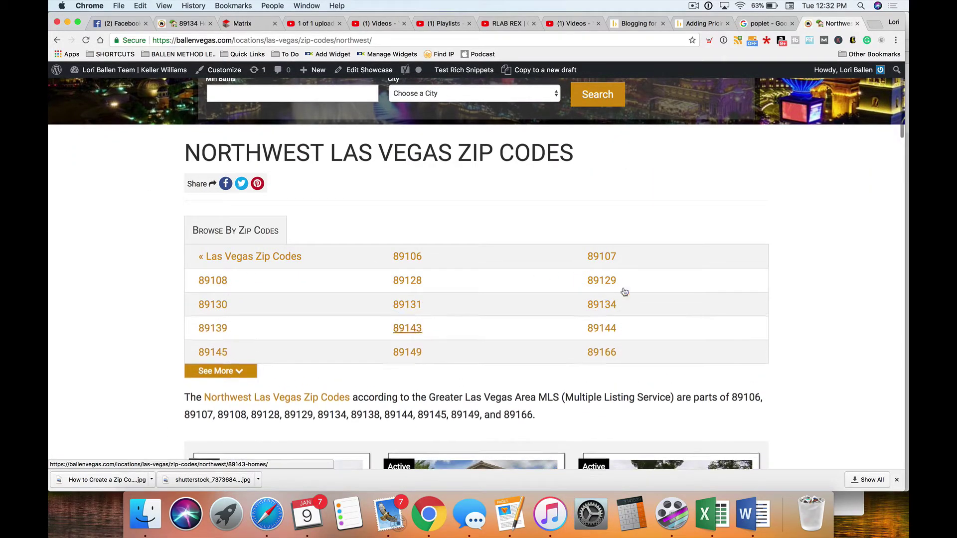
scroll(519, 321, "down", 3)
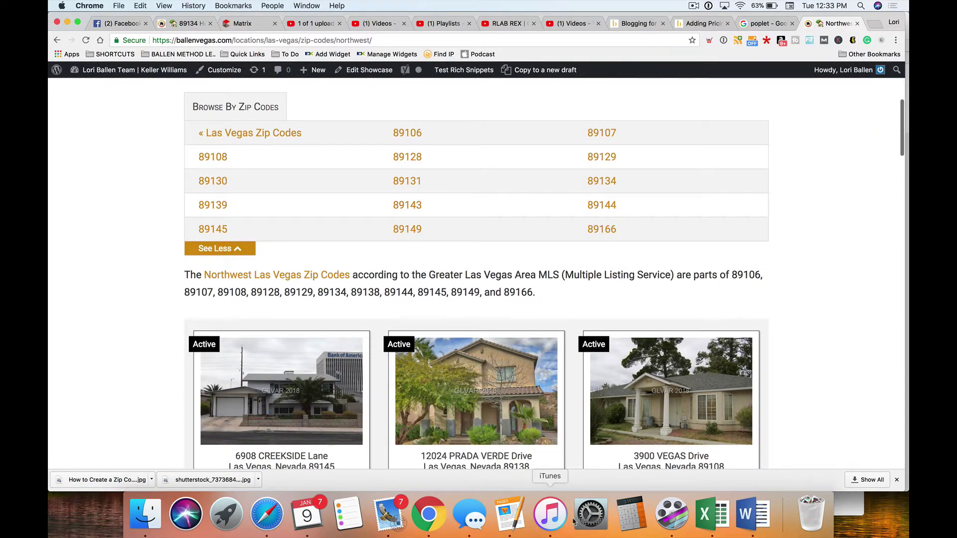
Switch back to Pages, rename the Zip Codes bullet "Zip Codes List", and add a "Zip Code" bullet indented one level beneath it
left_click(509, 514)
triple_click(414, 247)
scroll(399, 220, "down", 1)
left_click(372, 235)
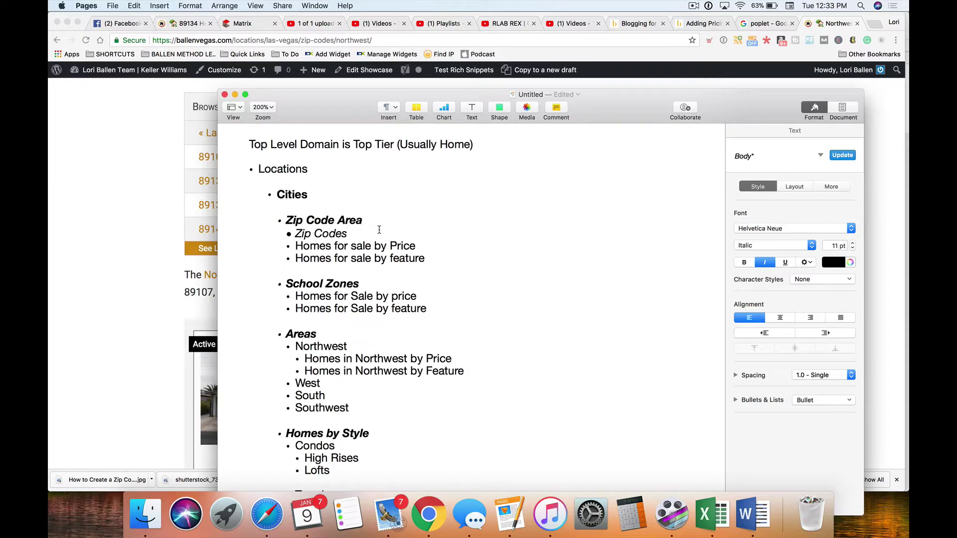
type("List")
key("Return")
left_click(826, 333)
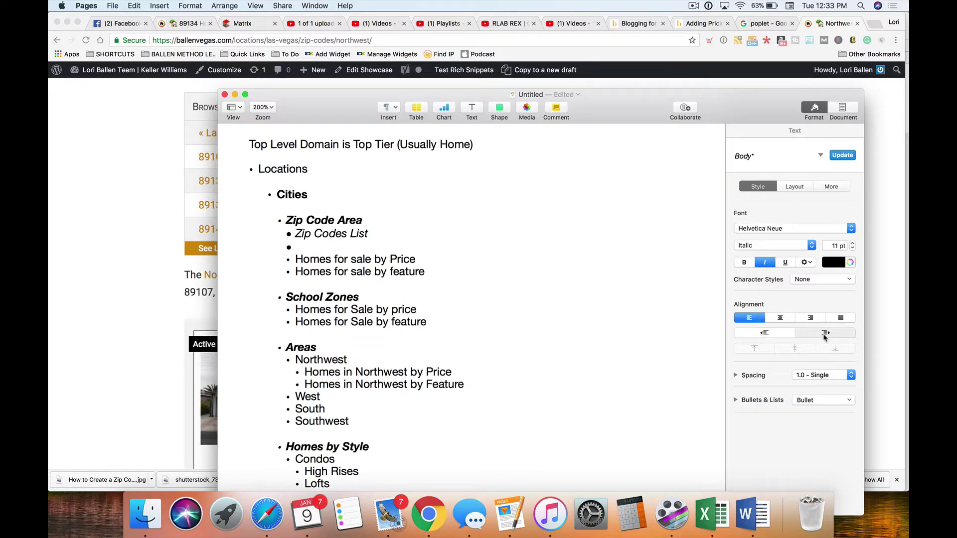
type("Zip Code")
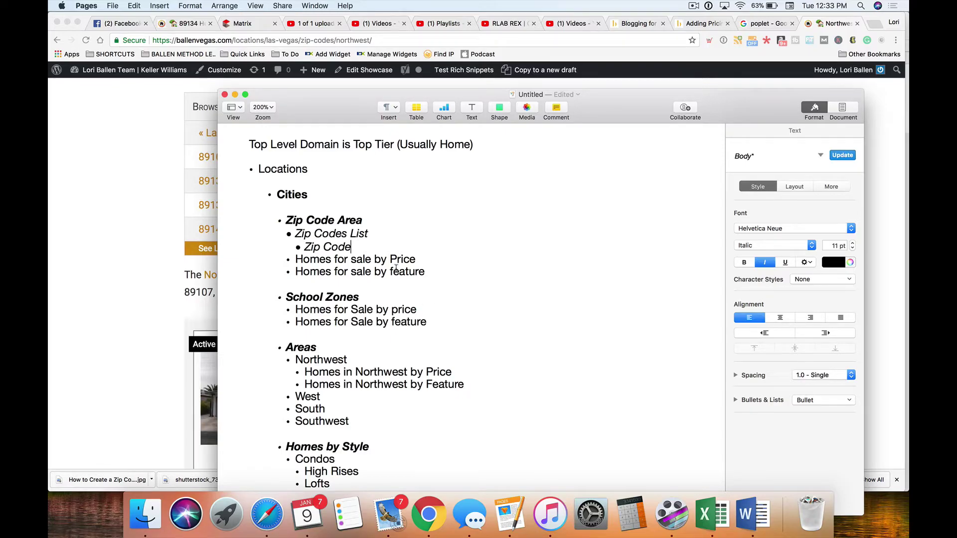
Indent the "Homes for sale by Price" and "Homes for sale by feature" bullets two levels so they sit beneath Zip Code
left_click_drag(421, 259, 427, 271)
left_click(826, 333)
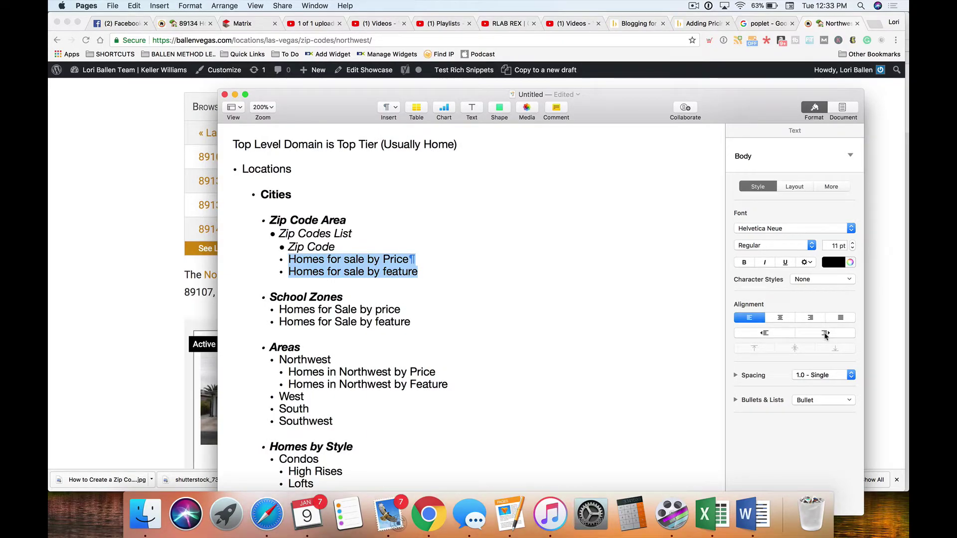
left_click(825, 334)
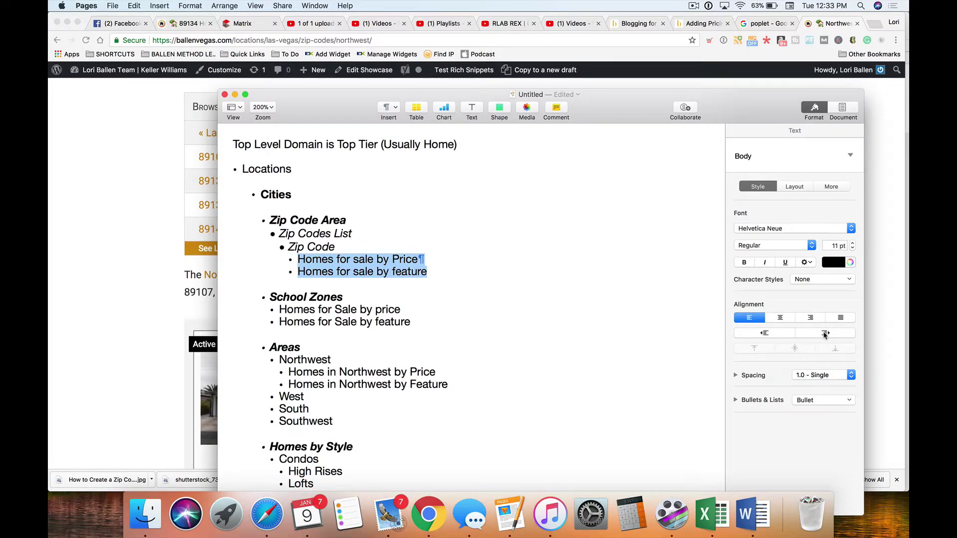
left_click(498, 295)
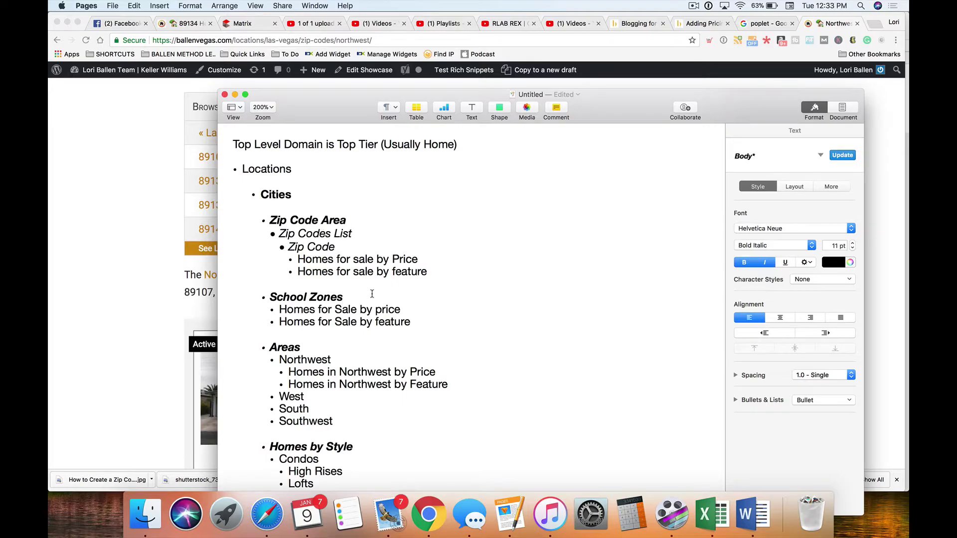
Delete the "Zip Codes List" bullet between Zip Code Area and Zip Code
left_click(291, 215)
left_click_drag(422, 258, 273, 243)
left_click(303, 246)
left_click_drag(358, 237, 264, 232)
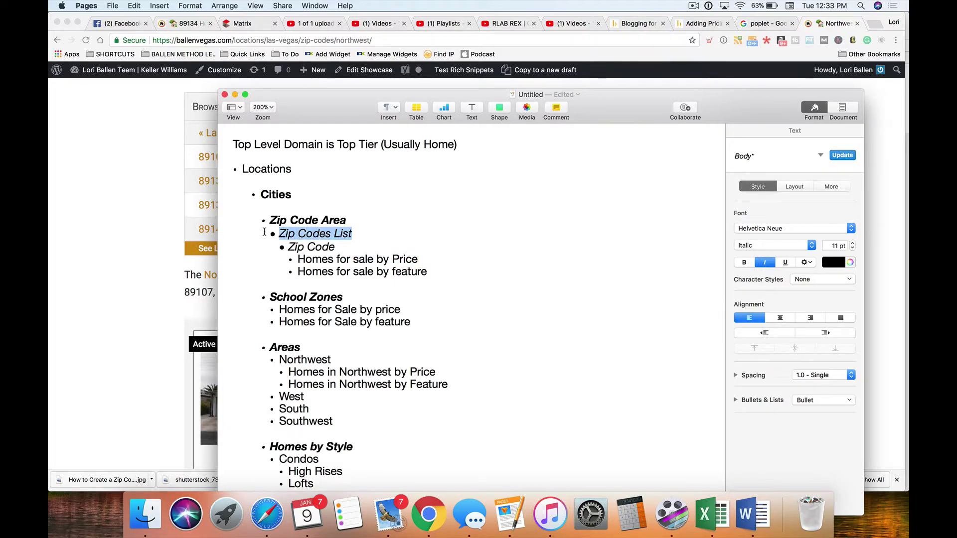
left_click_drag(360, 234, 264, 232)
left_click(360, 232)
left_click_drag(360, 233, 282, 227)
key("BackSpace")
key("BackSpace")
key("BackSpace")
key("BackSpace")
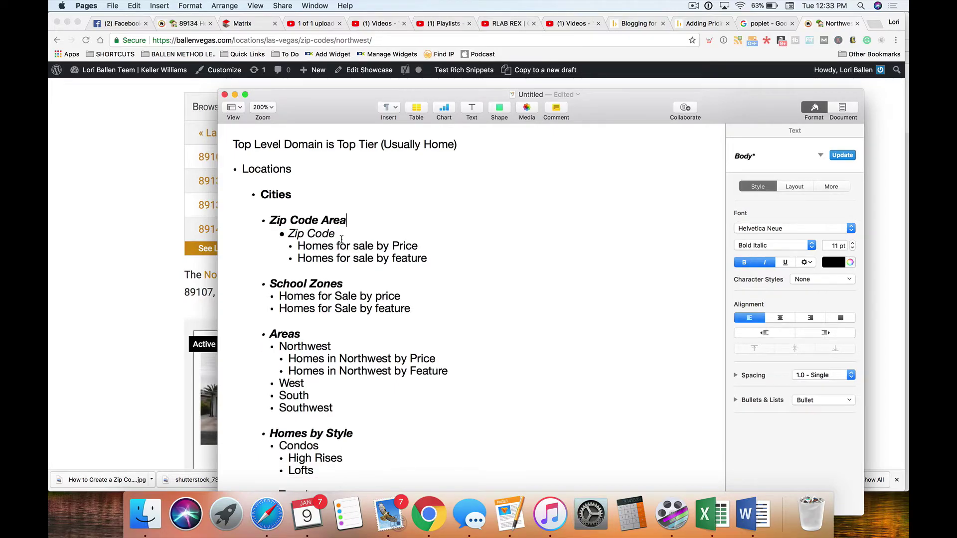
Switch to Chrome, open the 89149 zip code page, and examine each segment of its URL path
left_click_drag(352, 234, 266, 208)
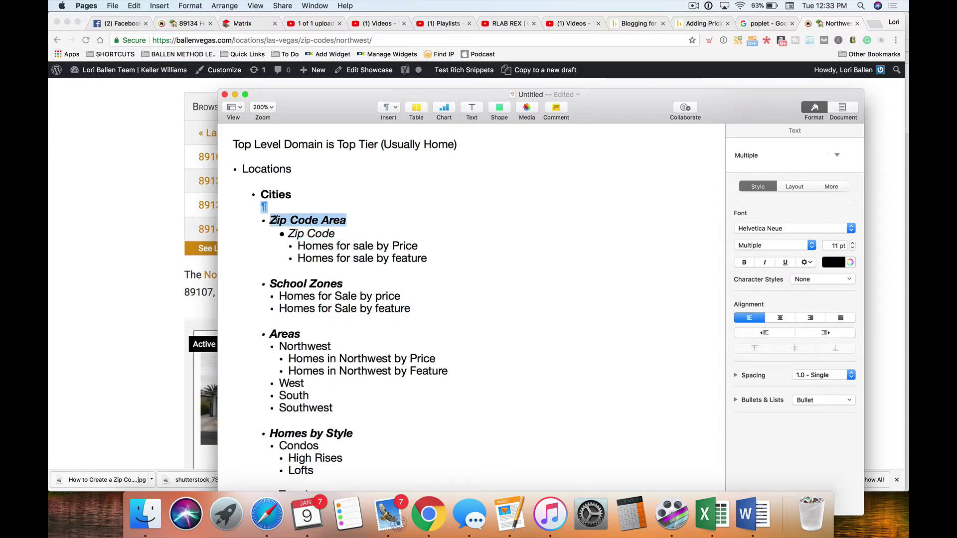
left_click(105, 241)
left_click(407, 230)
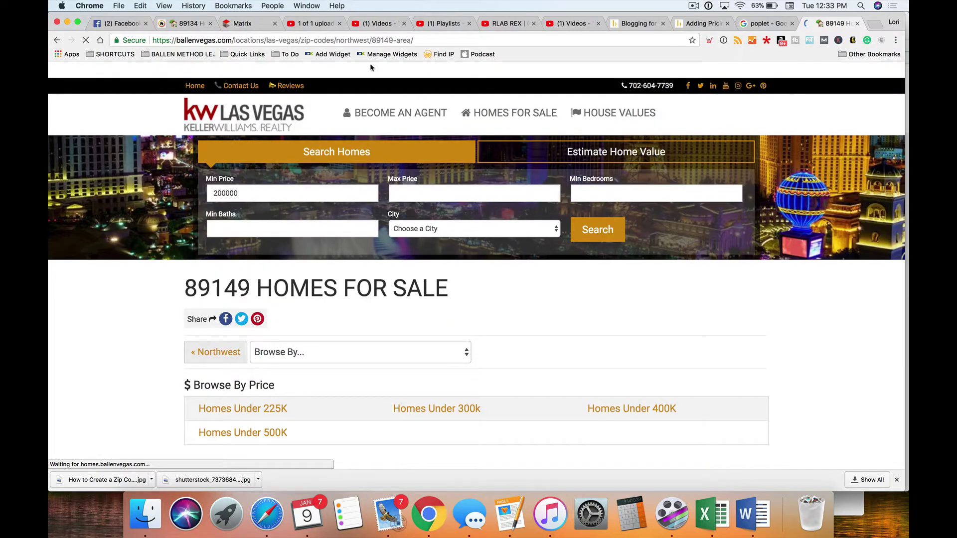
left_click_drag(176, 40, 228, 40)
left_click(294, 39)
left_click_drag(294, 40, 266, 39)
left_click_drag(334, 40, 302, 40)
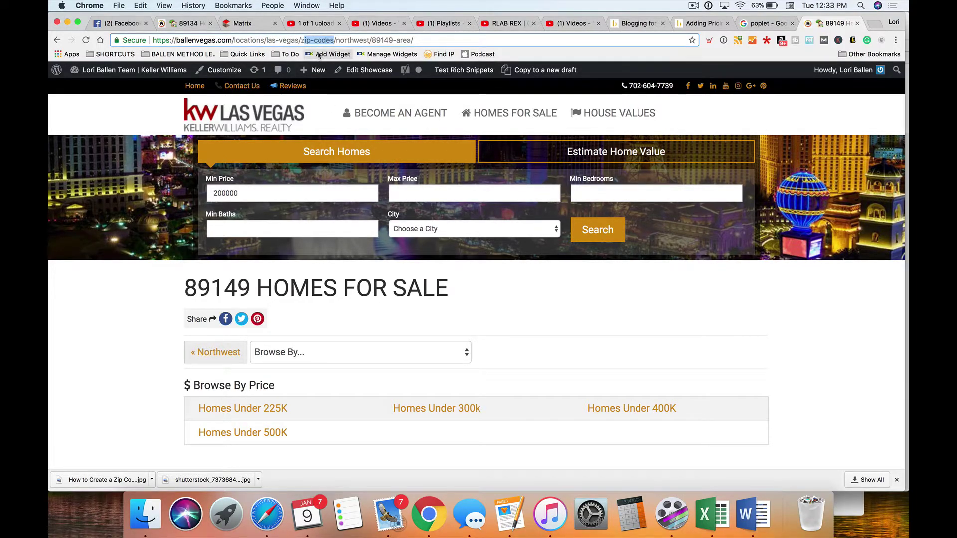
left_click_drag(369, 40, 335, 40)
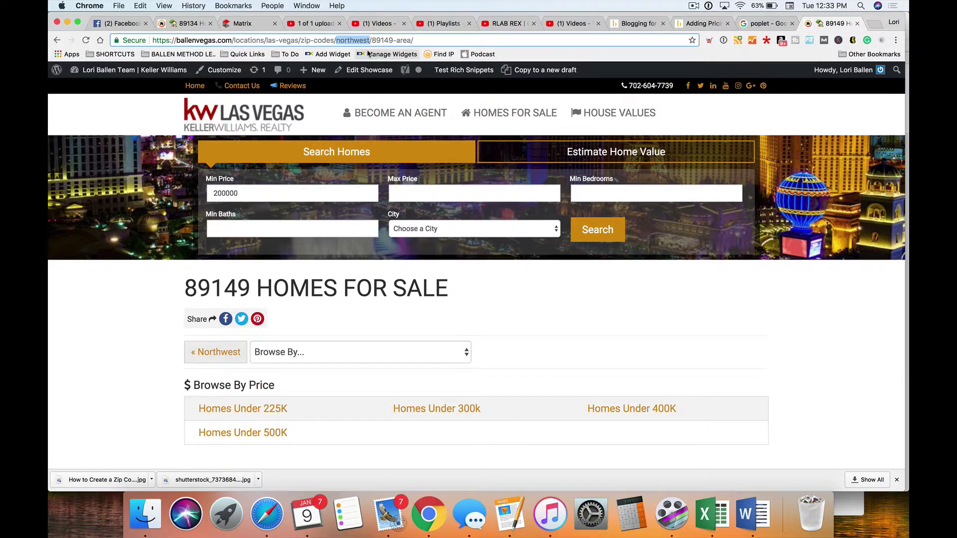
left_click(413, 40)
left_click_drag(413, 40, 370, 40)
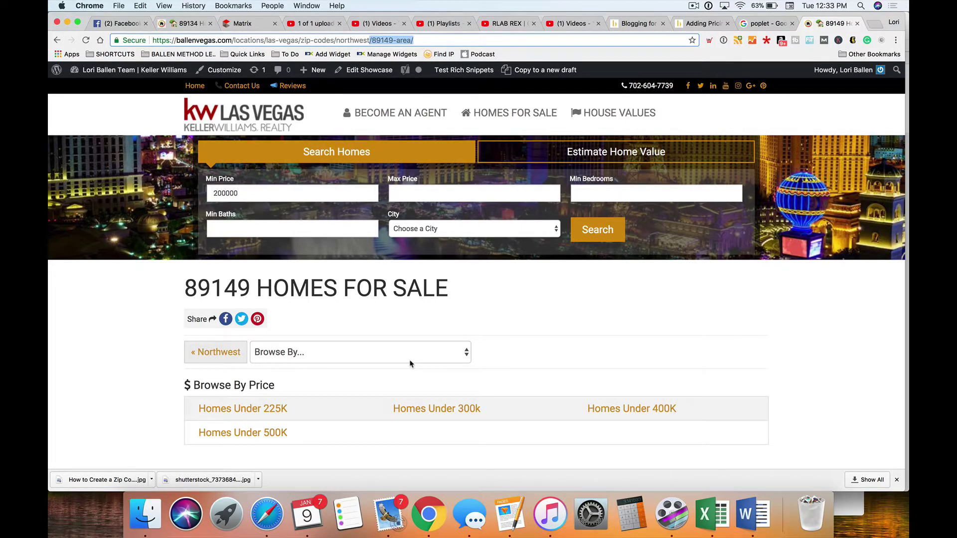
left_click(305, 40)
Switch back to Pages, rename the Zip Code Area heading "Zip Codes", and list "Zip Code Area" and "Zip Code" bullets beneath it
left_click(510, 513)
key("Right")
left_click_drag(352, 223, 317, 219)
type("s")
left_click(339, 234)
key("Delete")
type("Area")
key("Return")
type("Zip Code")
key("Return")
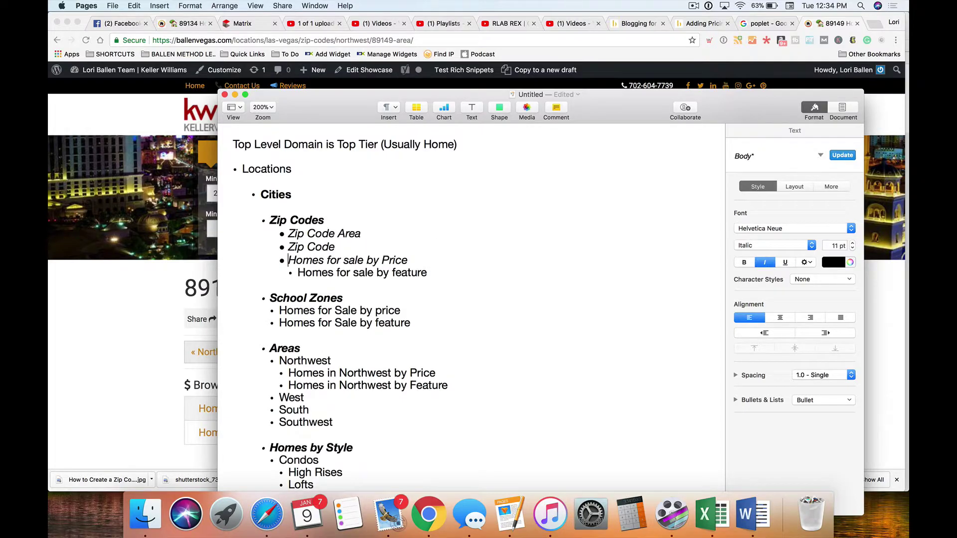
Remove the blank line beneath Cities and nest Zip Code under Zip Code Area, with both "Homes for sale" bullets one level below it
left_click(278, 206)
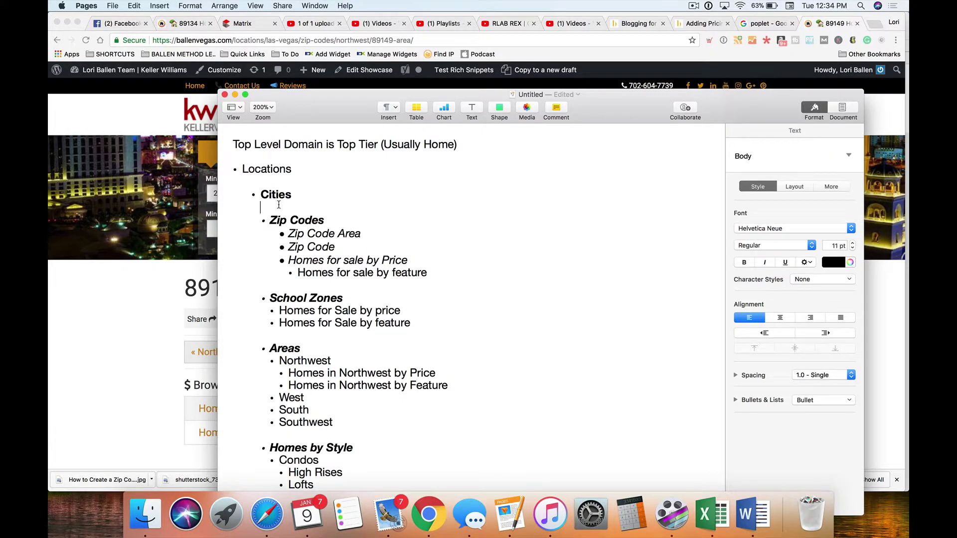
key("BackSpace")
left_click(275, 236)
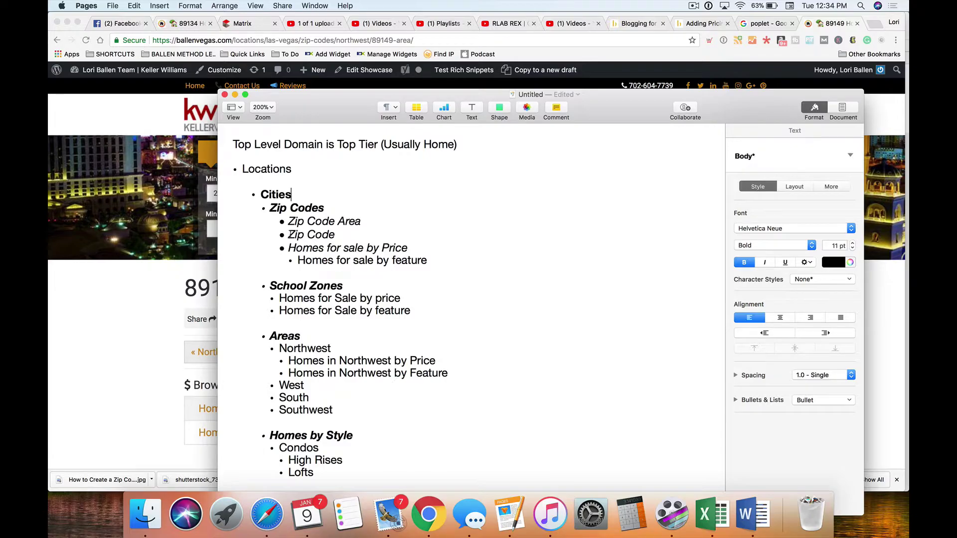
left_click(833, 334)
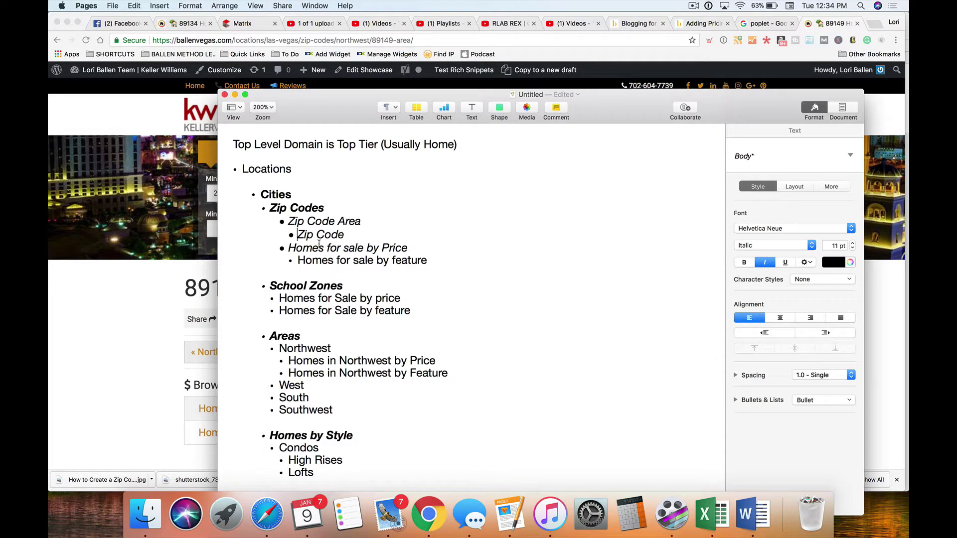
left_click(826, 333)
left_click(826, 333)
left_click(297, 261)
left_click(826, 333)
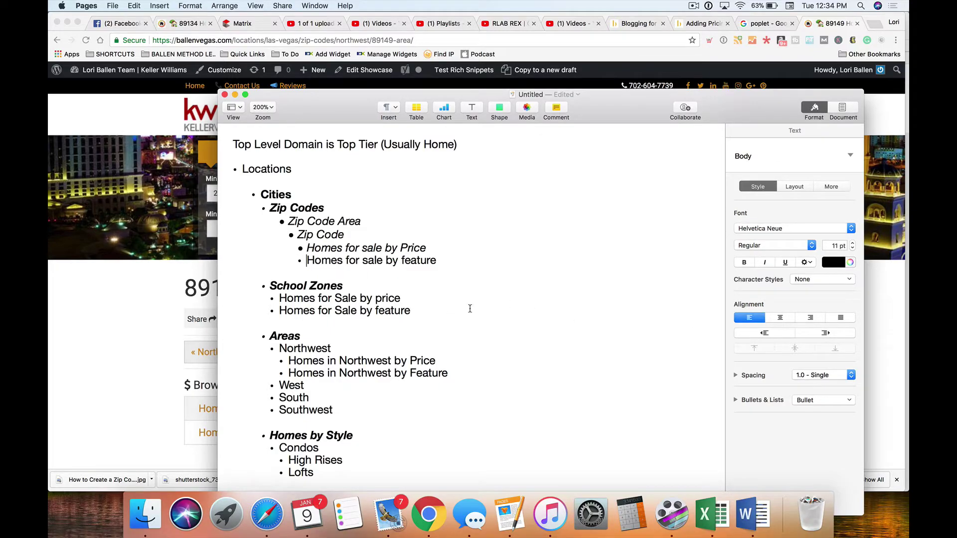
Switch to Chrome, open the 89149 Homes Under 400K page, and examine its URL path segment by segment from domain to price
left_click(181, 334)
scroll(171, 337, "down", 4)
left_click(634, 295)
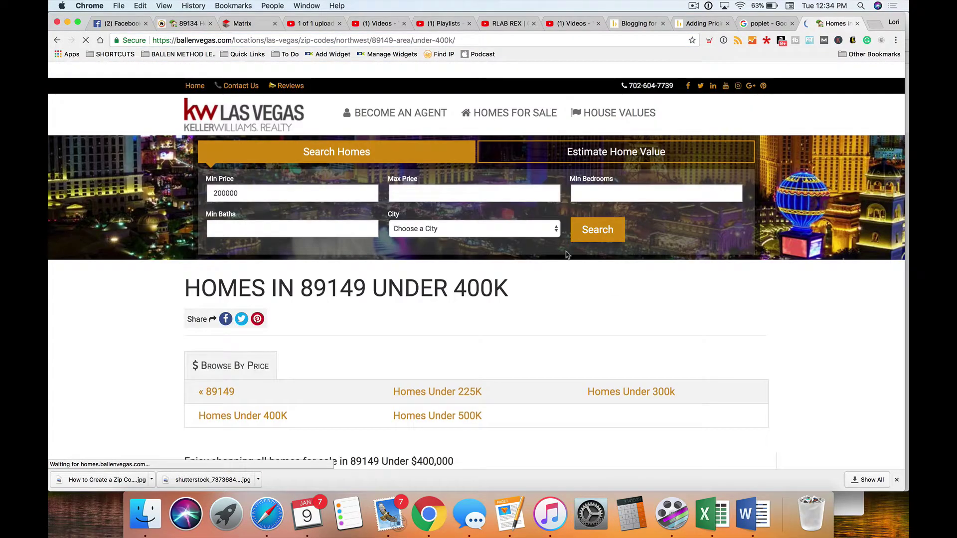
left_click(441, 40)
left_click(220, 40)
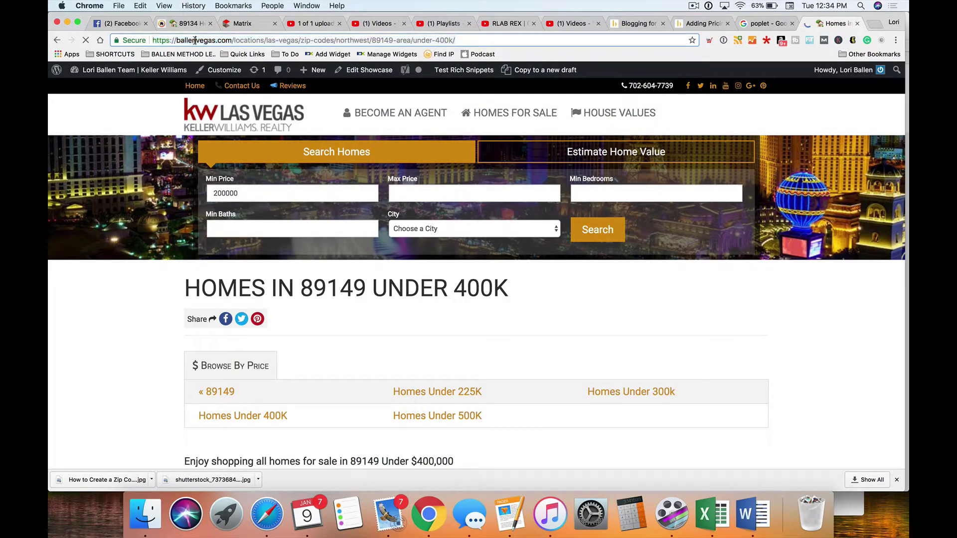
double_click(176, 40)
left_click_drag(176, 40, 172, 40)
left_click_drag(267, 40, 233, 39)
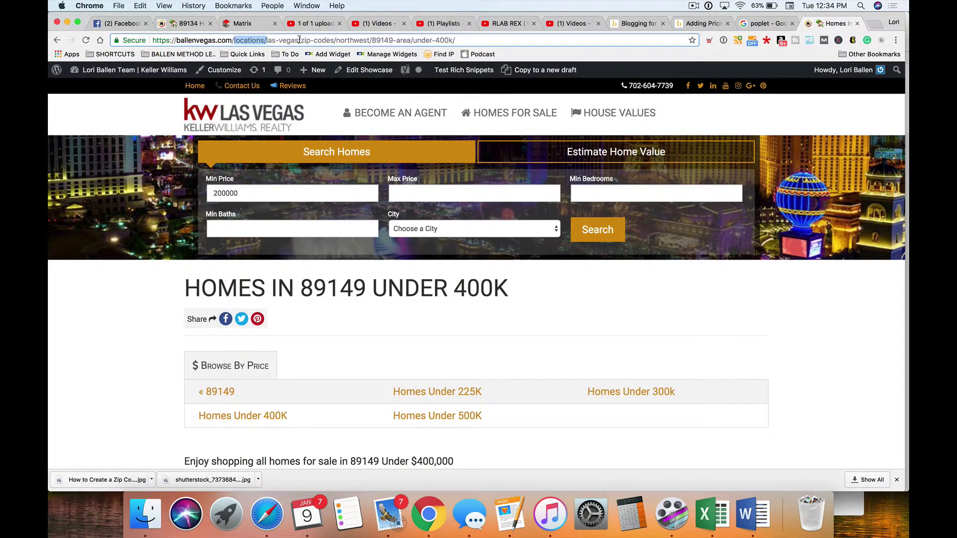
left_click_drag(299, 40, 264, 40)
left_click_drag(334, 40, 302, 40)
left_click_drag(369, 39, 352, 42)
left_click_drag(411, 40, 376, 40)
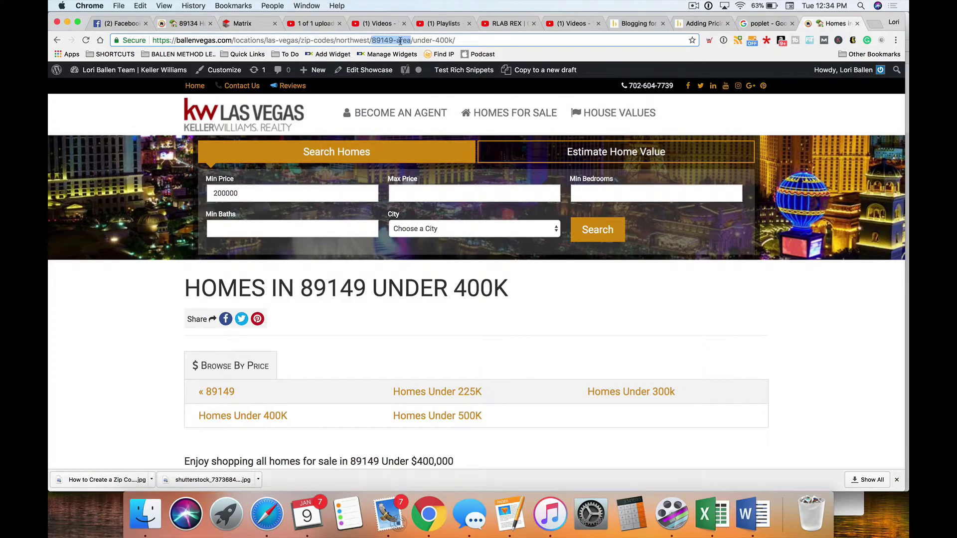
left_click_drag(455, 40, 411, 39)
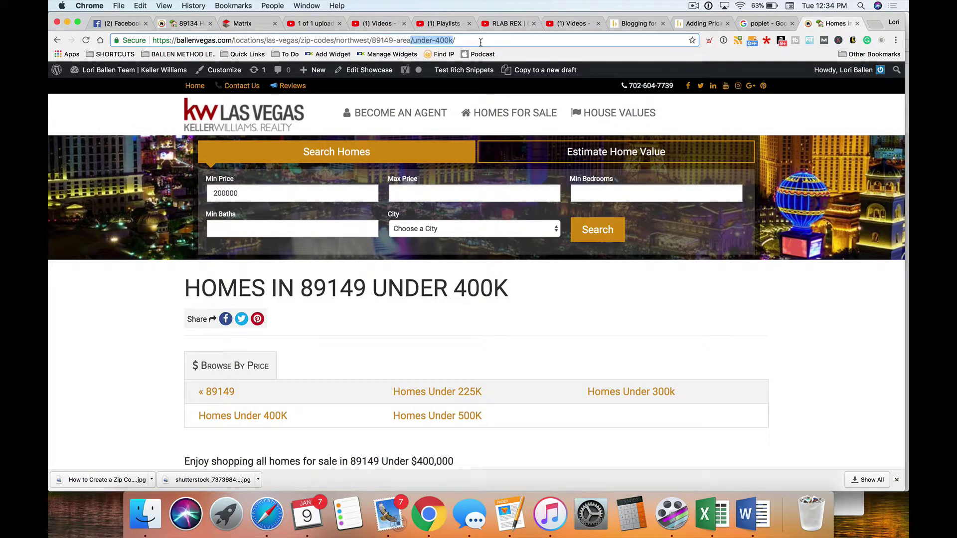
scroll(498, 299, "down", 1)
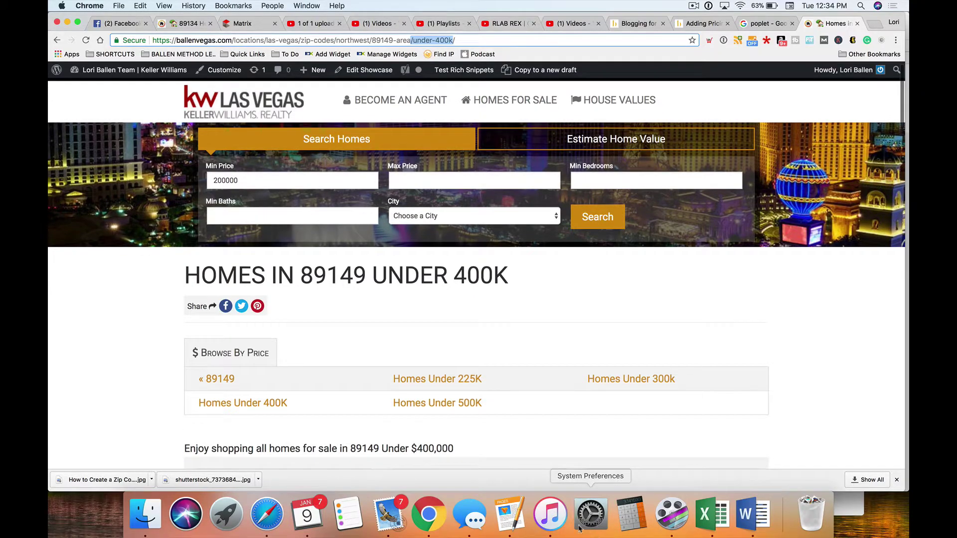
Switch back to Pages and review the whole outline from Homes by Style back up to the Zip Codes tiers
left_click(507, 515)
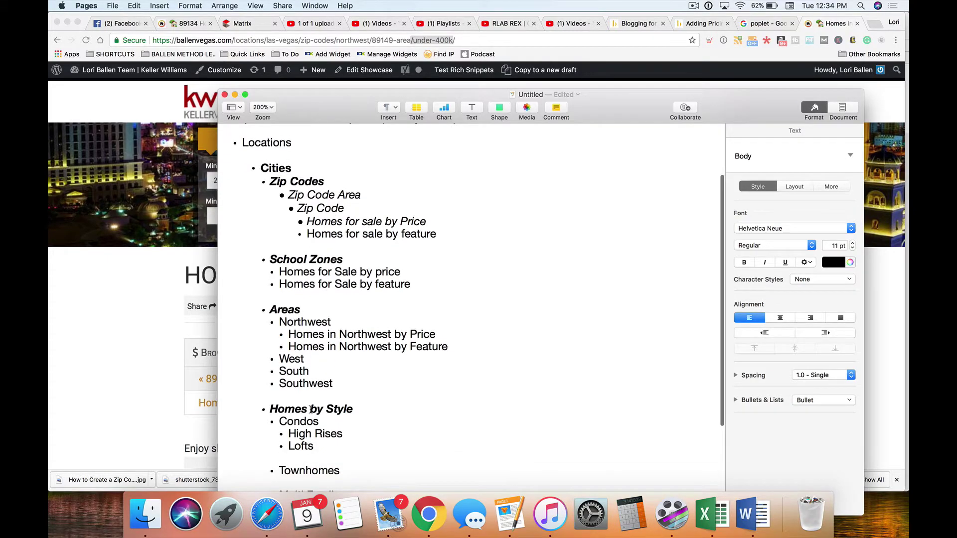
scroll(311, 397, "down", 10)
left_click(361, 283)
scroll(359, 251, "up", 4)
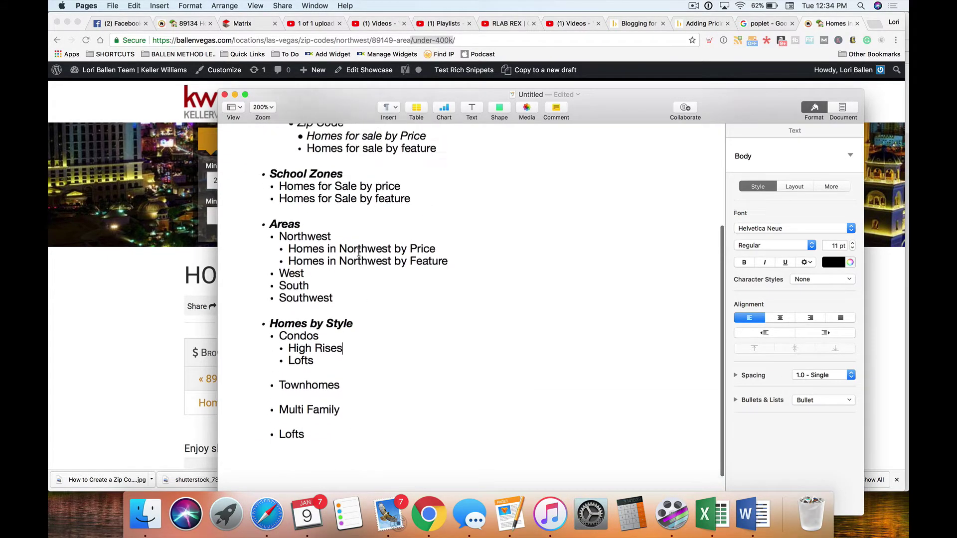
scroll(359, 250, "up", 5)
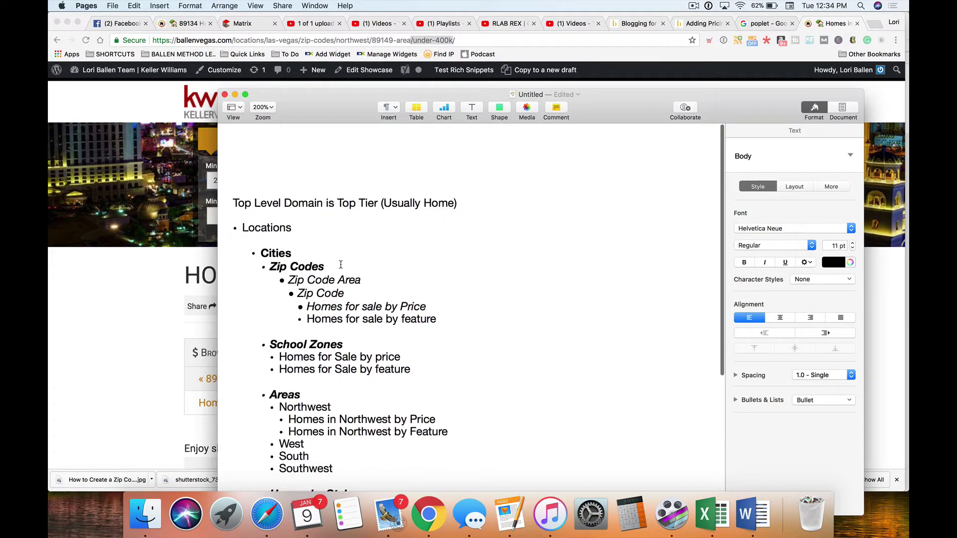
left_click_drag(341, 264, 269, 267)
left_click(462, 293)
scroll(468, 294, "left", 2)
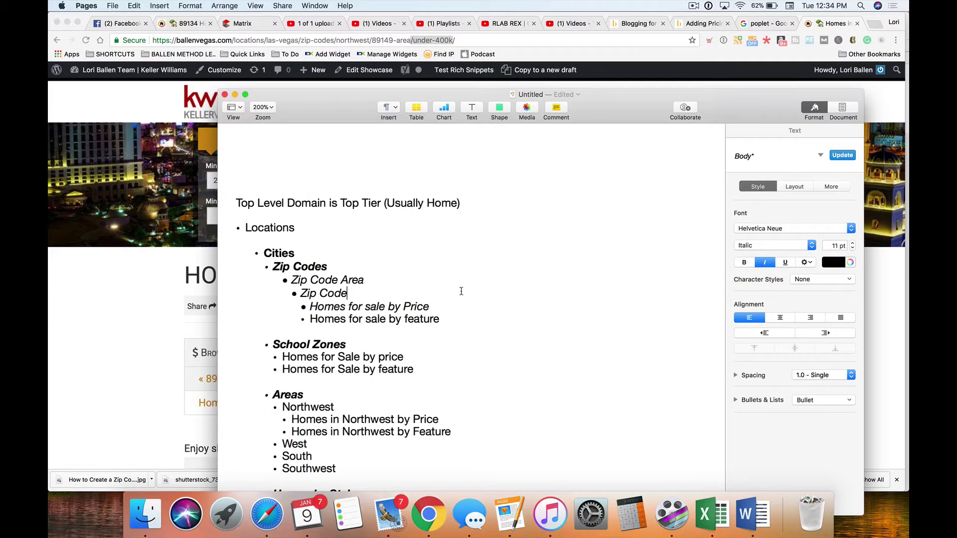
Remove the blank lines separating Townhomes, Multi Family and Lofts under Homes by Style
scroll(475, 296, "down", 5)
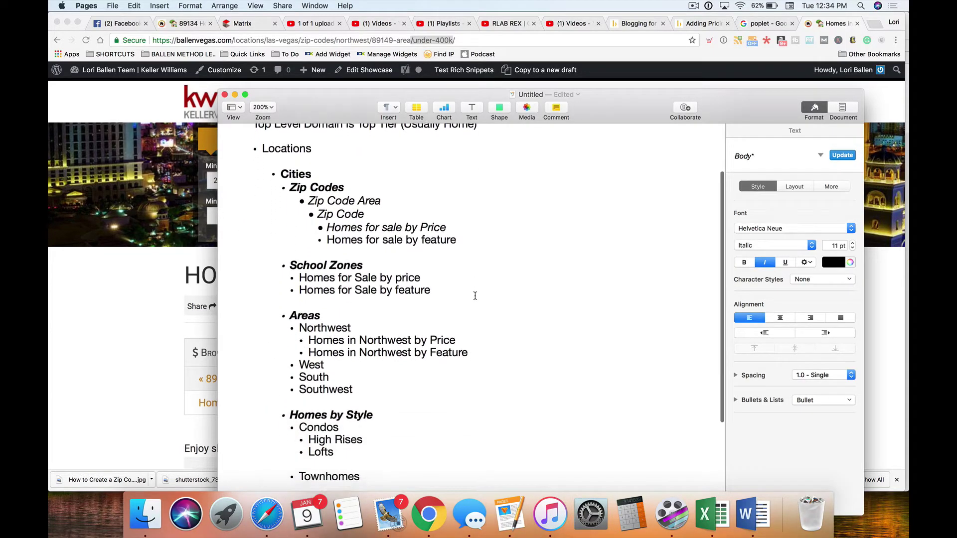
left_click(366, 368)
left_click(317, 354)
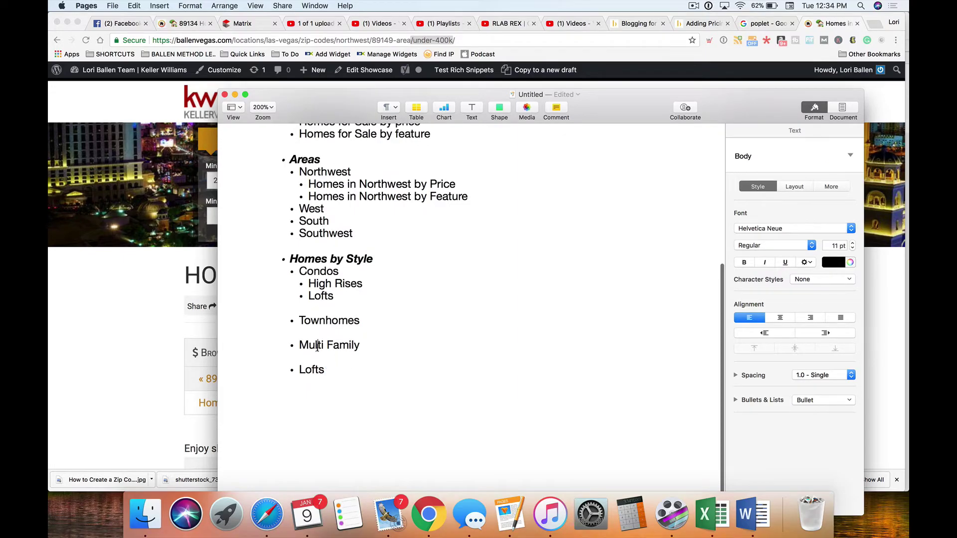
key("BackSpace")
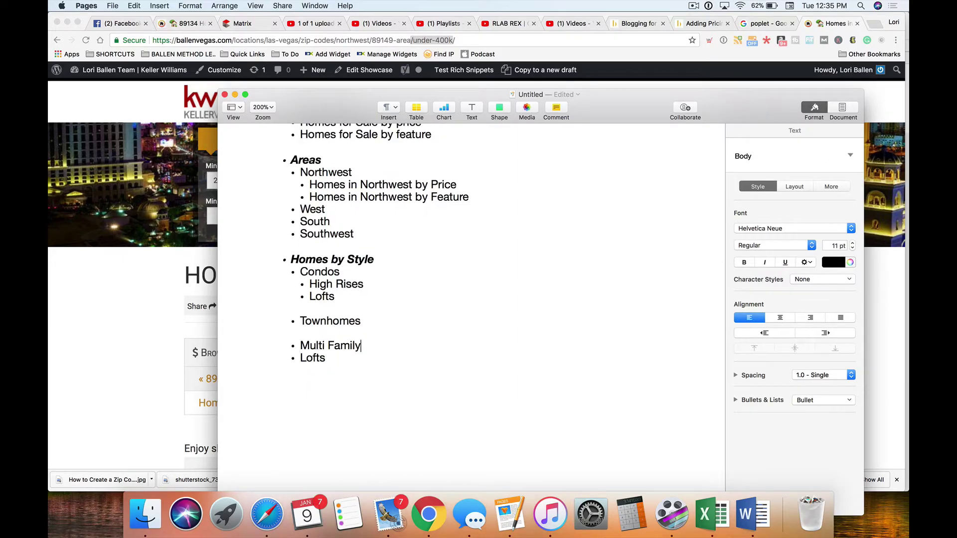
key("BackSpace")
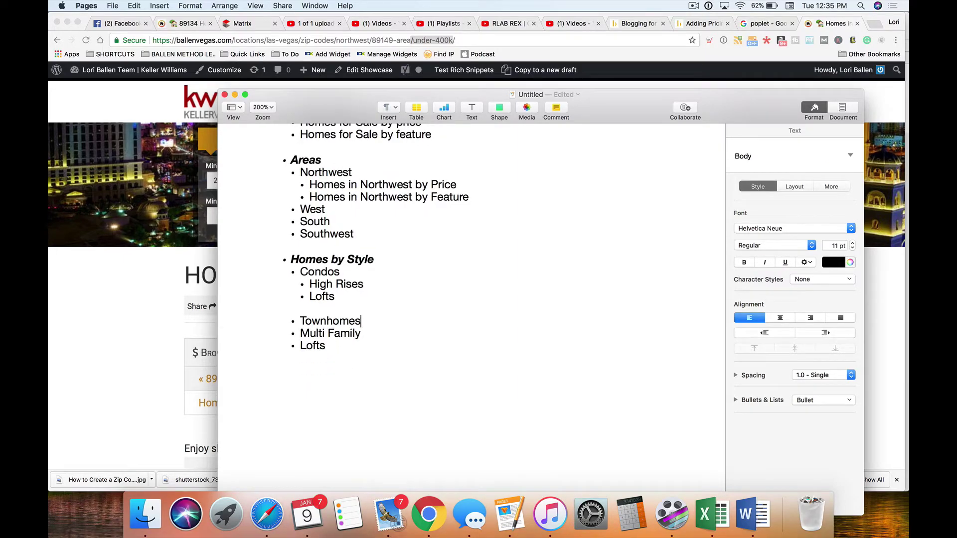
scroll(348, 337, "up", 1)
left_click_drag(362, 340, 290, 339)
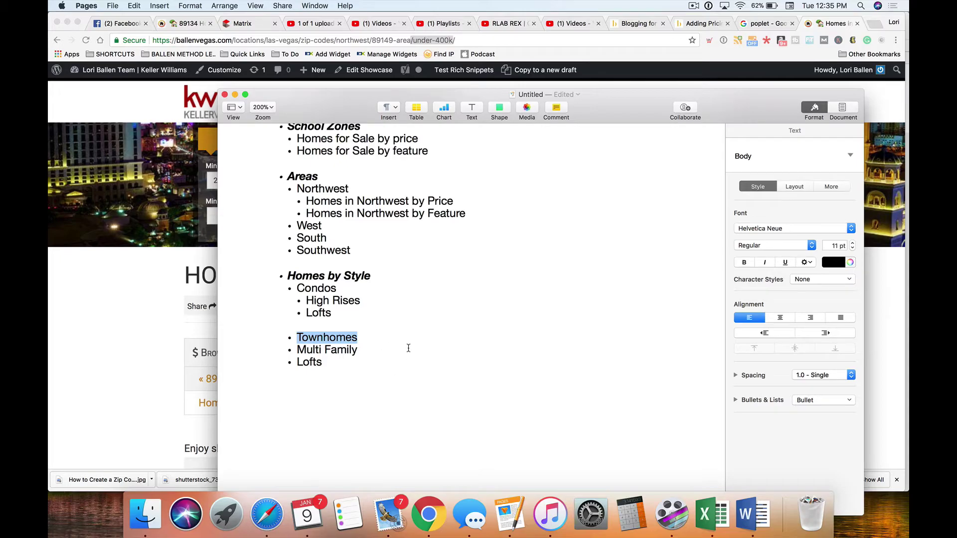
Remove the blank line between Locations and Cities, and take the bold off the Zip Codes heading
scroll(408, 348, "up", 2)
scroll(409, 348, "up", 9)
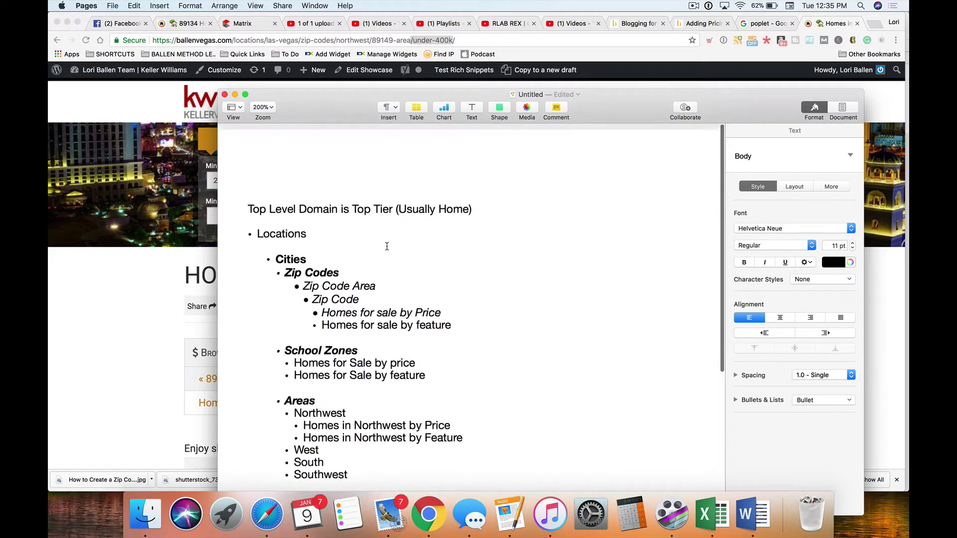
left_click_drag(317, 230, 255, 229)
left_click(260, 229)
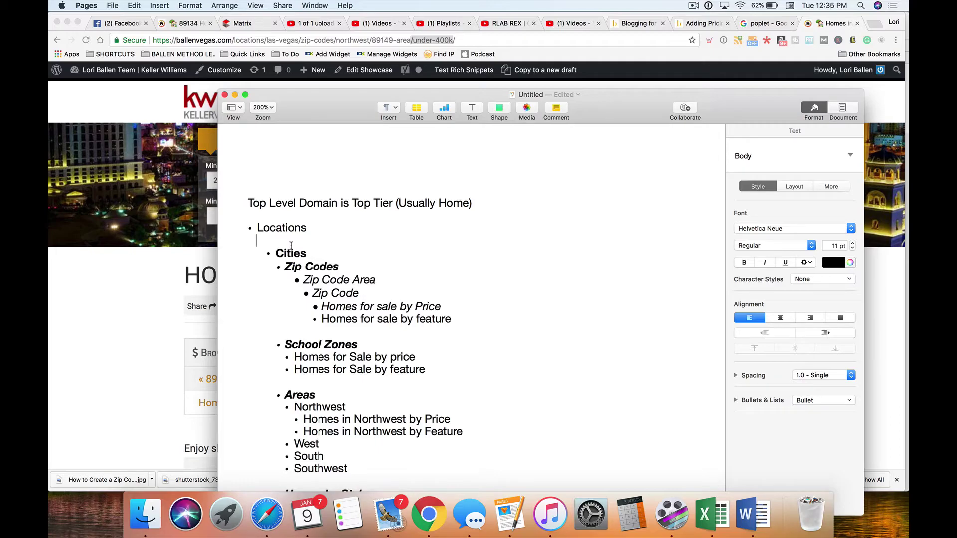
key("BackSpace")
left_click_drag(345, 253, 271, 251)
key("super+b")
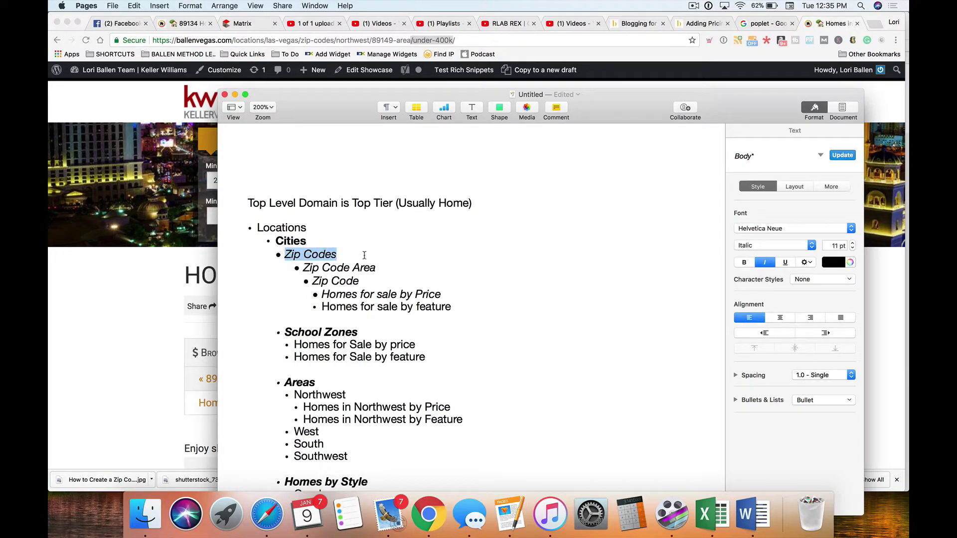
Look over the outline and rename the document "Community Page Website Structure"
left_click(411, 301)
scroll(416, 301, "down", 8)
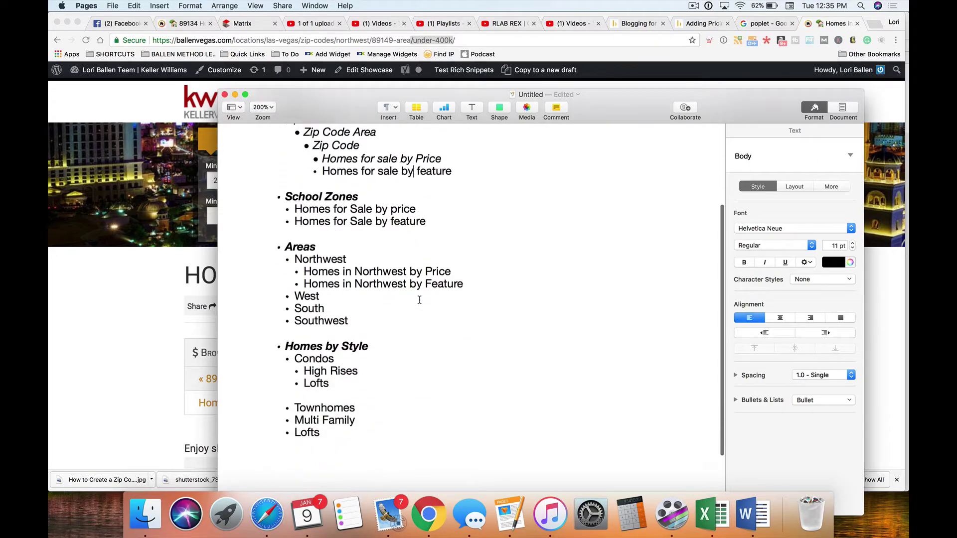
left_click(342, 380)
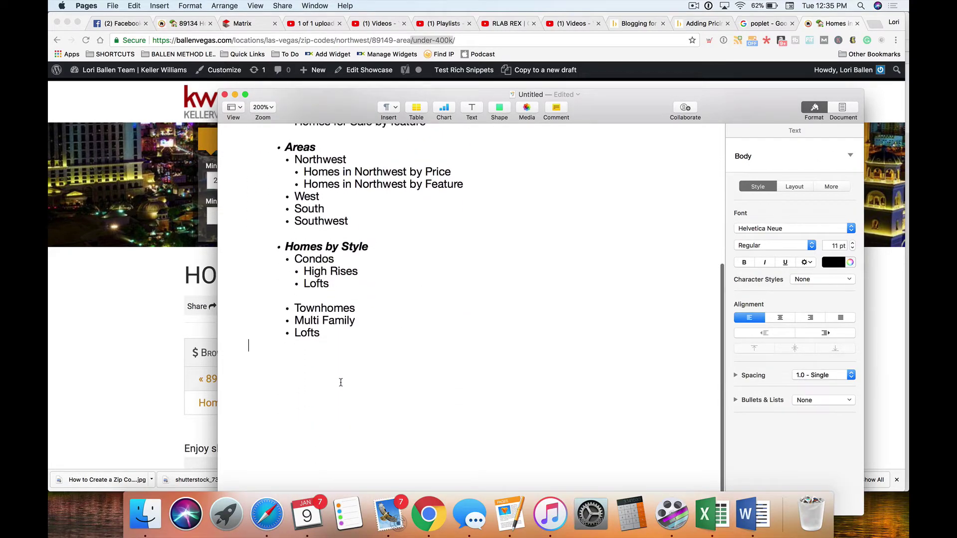
scroll(341, 383, "up", 10)
scroll(338, 380, "left", 2)
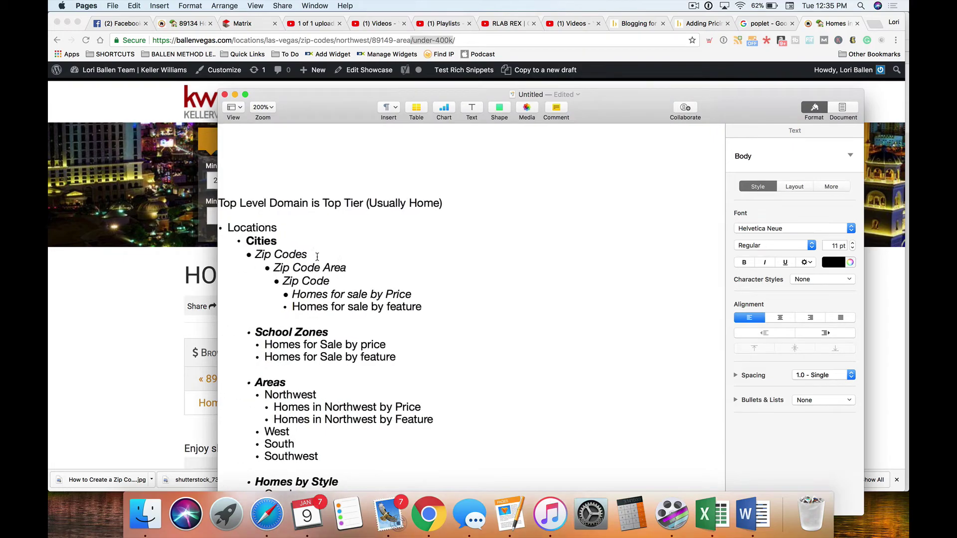
left_click(521, 95)
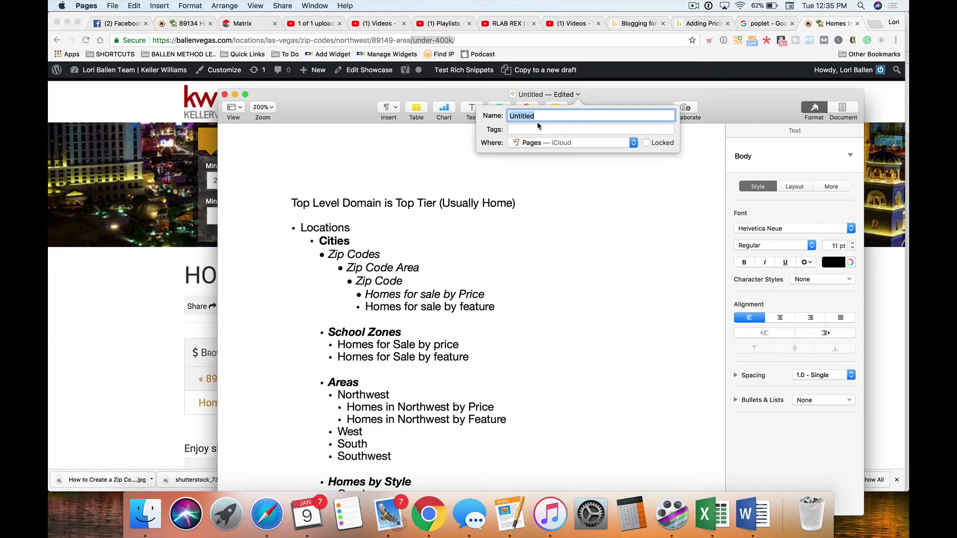
type("Community Page Structur")
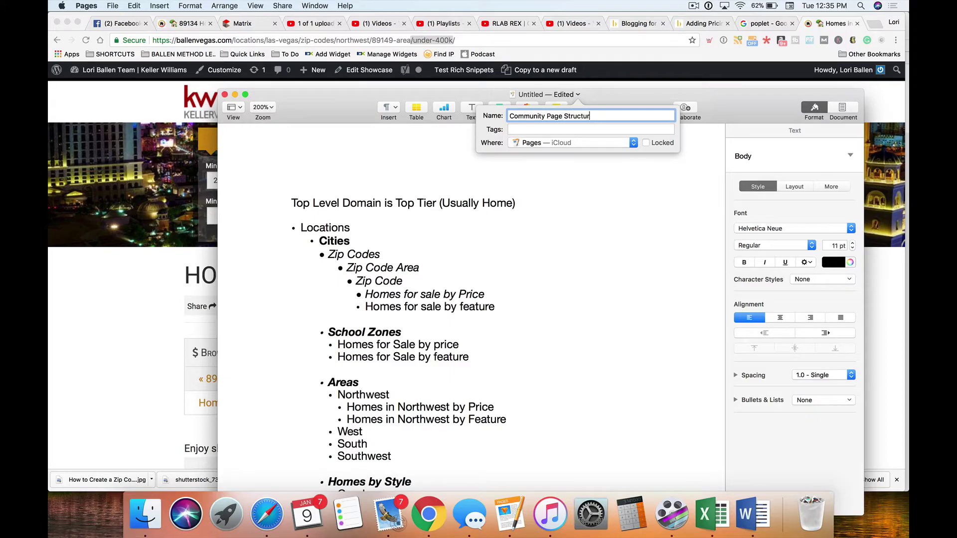
key("BackSpace")
key("BackSpace")
type("Website St")
key("Return")
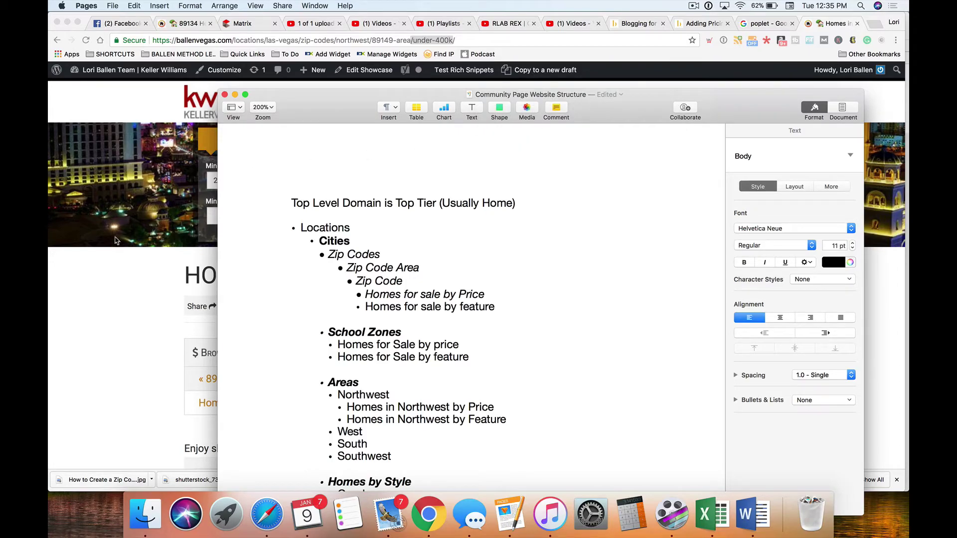
left_click(86, 311)
scroll(299, 280, "down", 1)
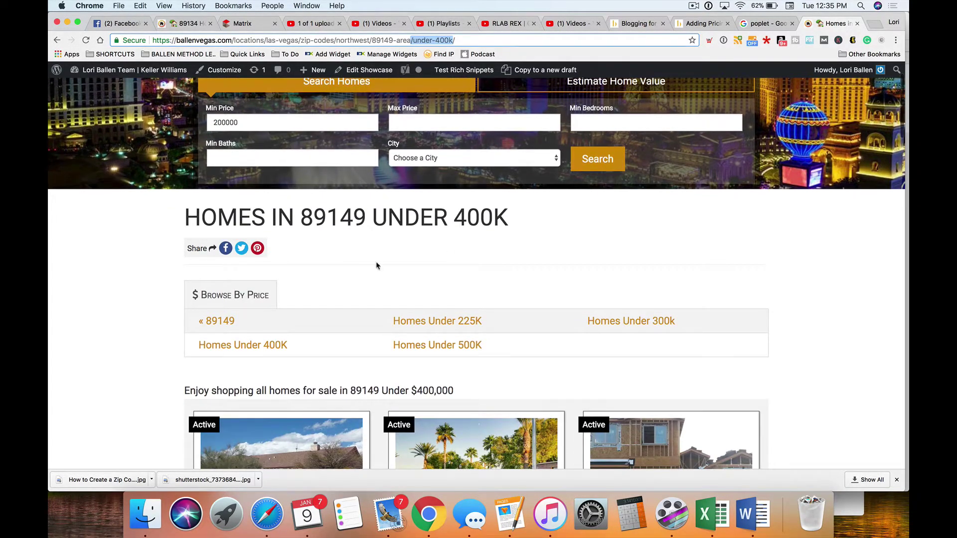
left_click(510, 518)
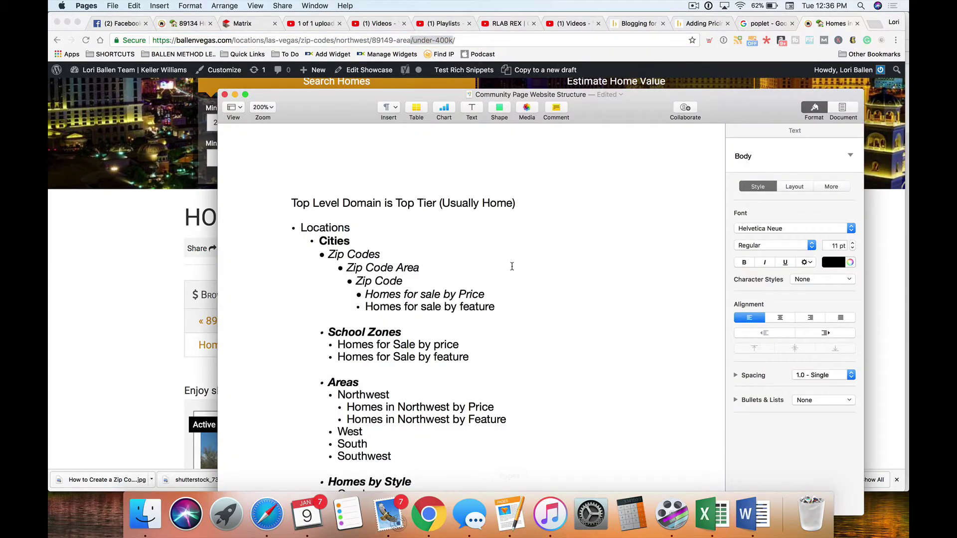
scroll(511, 267, "down", 10)
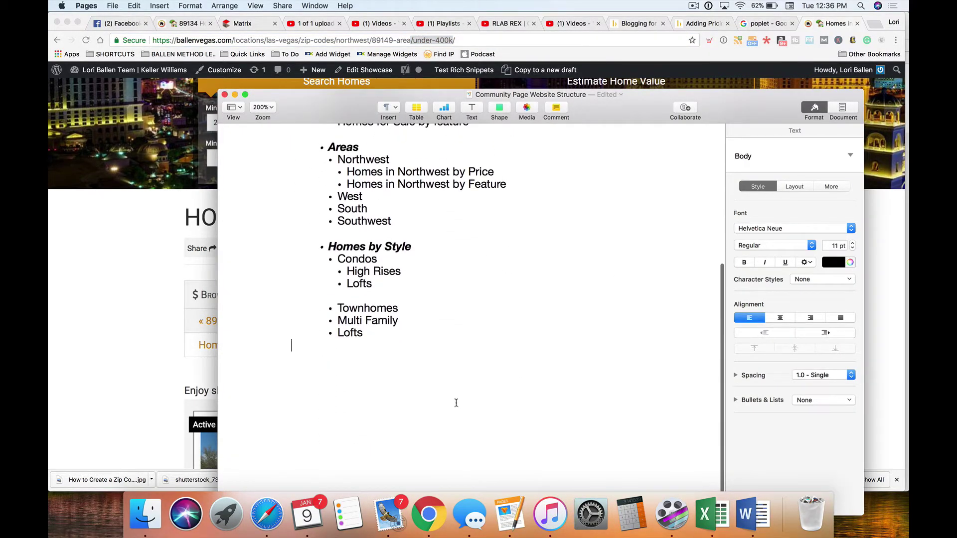
Create a new document from the Blank template and widen its window across the screen
left_click(112, 5)
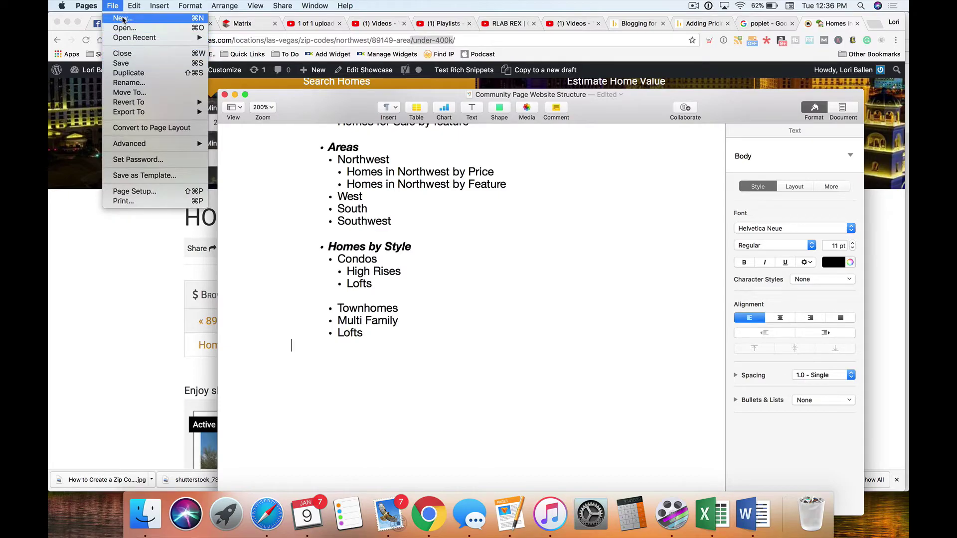
left_click(153, 21)
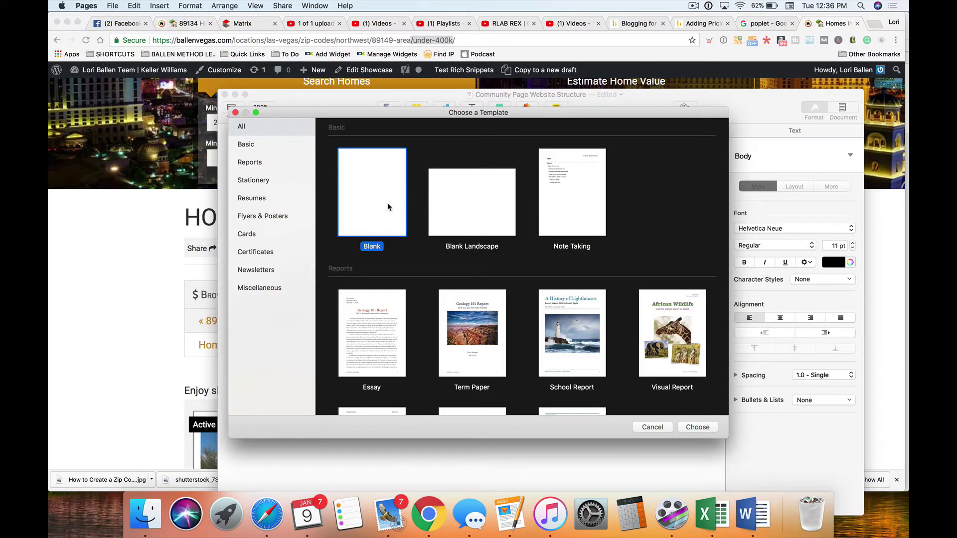
double_click(389, 206)
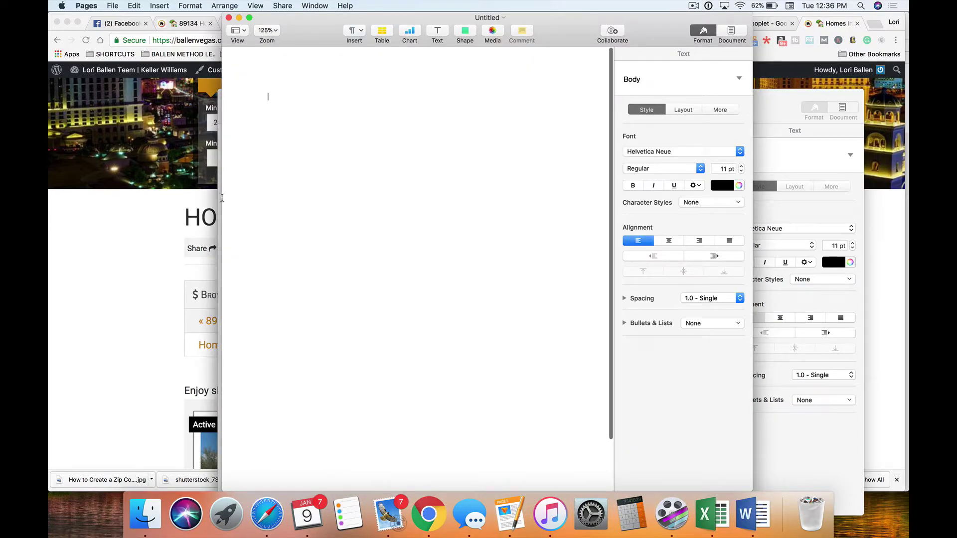
left_click_drag(219, 199, 62, 198)
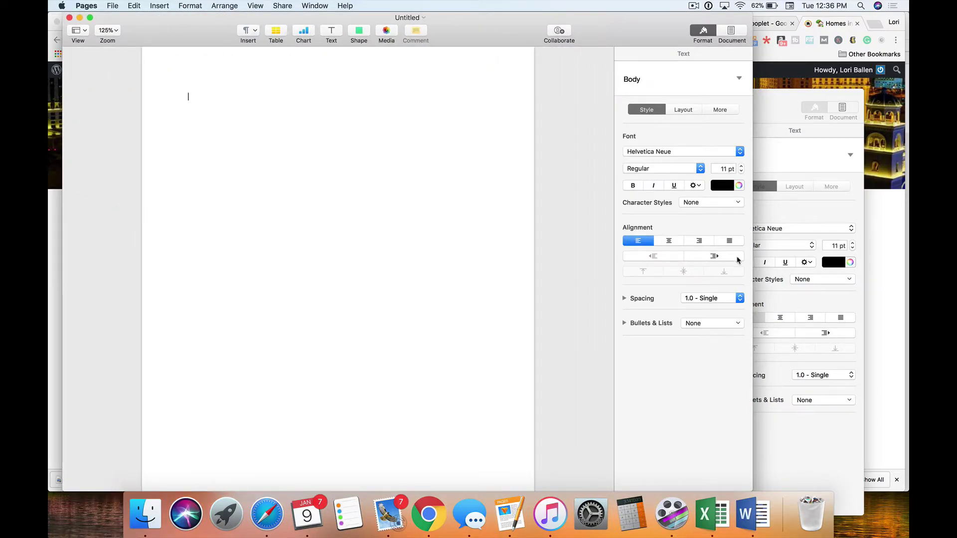
left_click_drag(753, 255, 907, 260)
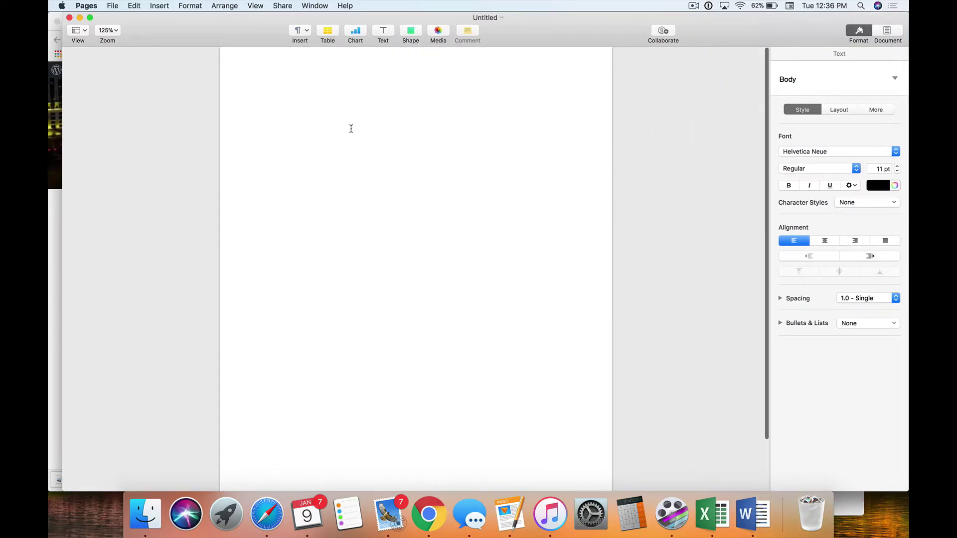
Enter the title "Blog Post Website Structure" on the first line of the new document
type("Bo")
key("BackSpace")
key("BackSpace")
type("Blog Post")
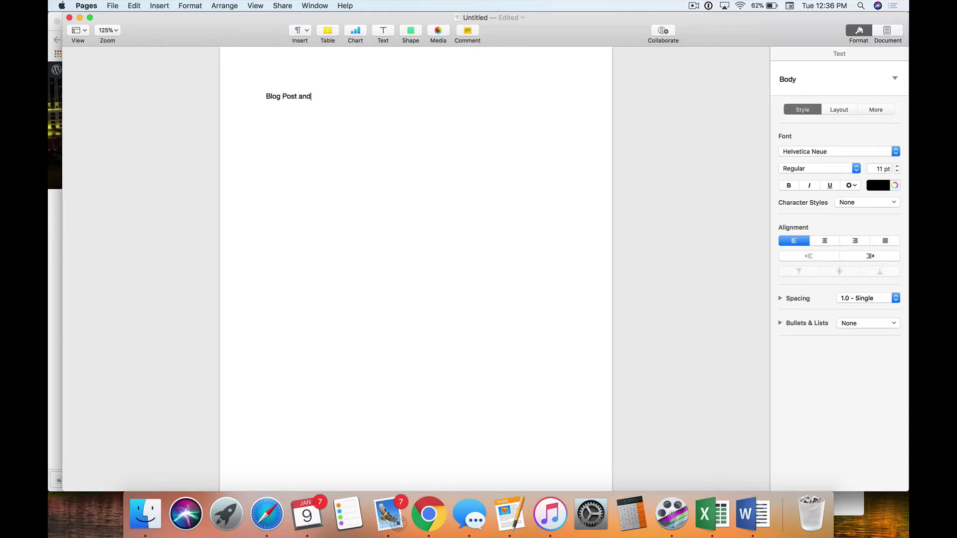
type(" Website Structure")
Copy the title line and use it to rename the document "Blog Post Website Structure"
left_click_drag(351, 97, 249, 93)
key("super+c")
left_click(522, 18)
key("super+v")
key("Return")
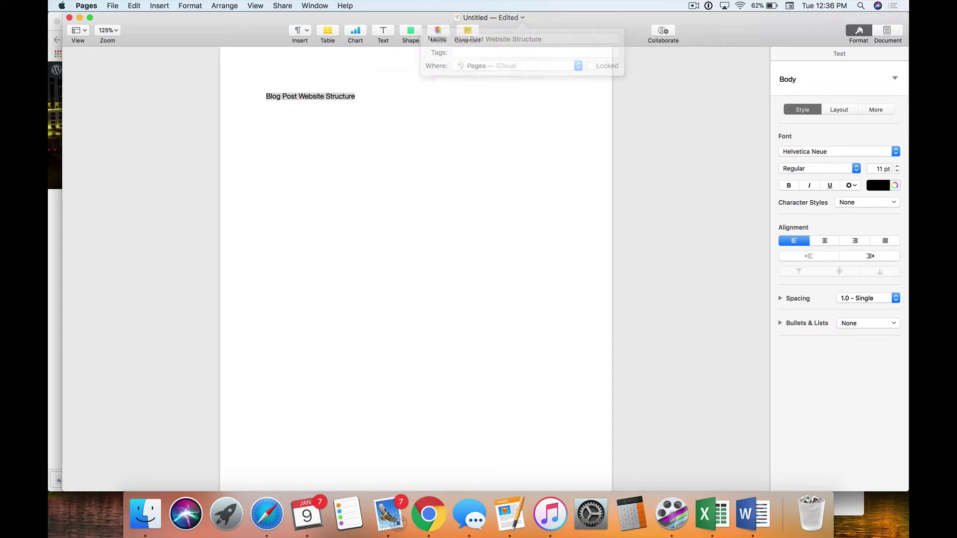
Shift the document window slightly downward and add the line "Buying a House" beneath the title
left_click(365, 96)
key("Return")
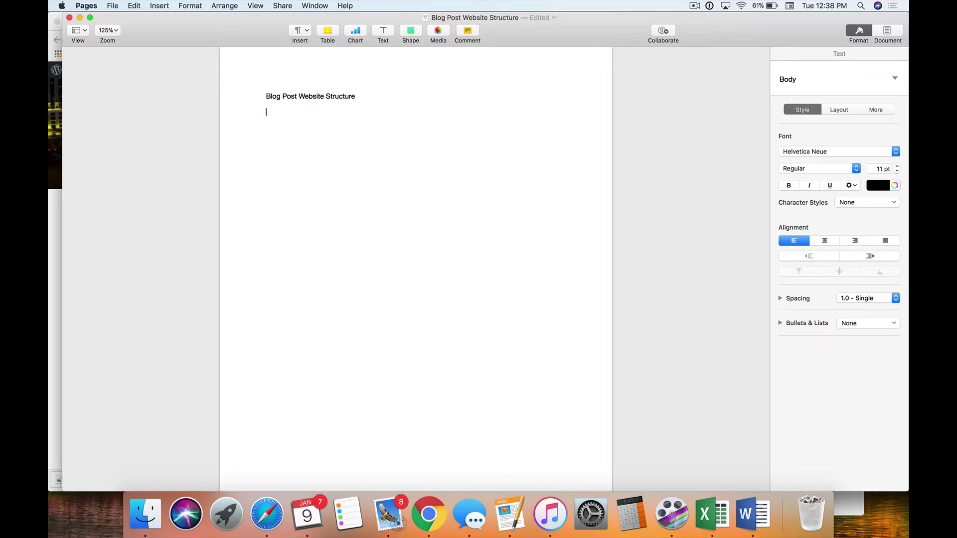
left_click_drag(222, 39, 243, 173)
left_click_drag(592, 169, 607, 75)
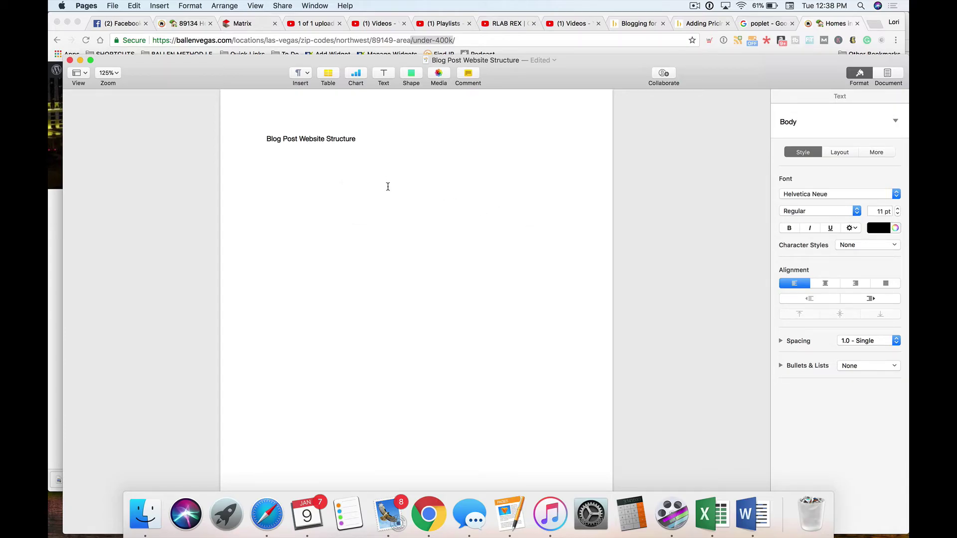
type("Buying a fHouse")
key("BackSpace")
key("BackSpace")
key("BackSpace")
key("BackSpace")
key("BackSpace")
type("House in X")
key("BackSpace")
key("BackSpace")
key("BackSpace")
key("BackSpace")
key("BackSpace")
Apply the Bullet list style to the "Buying a House" line
left_click(265, 152)
left_click(862, 246)
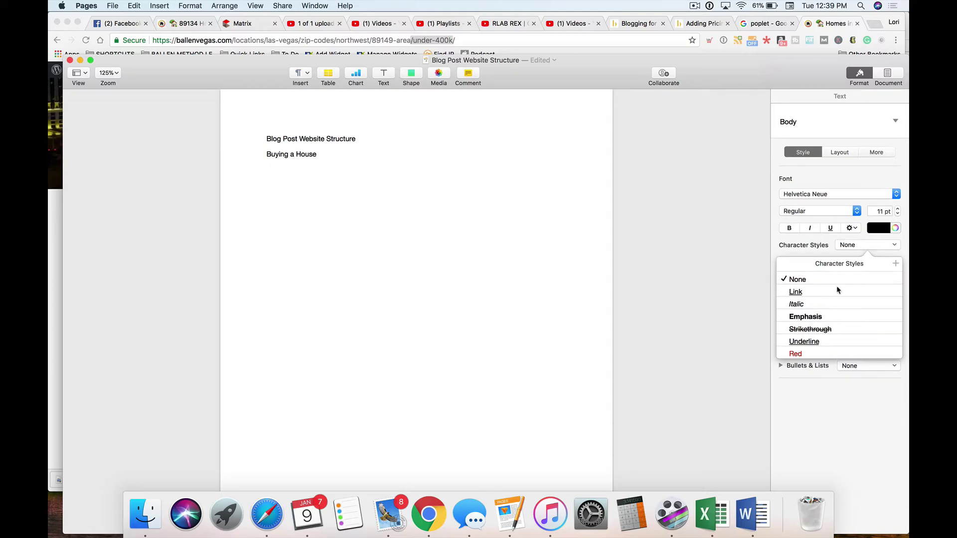
left_click(844, 247)
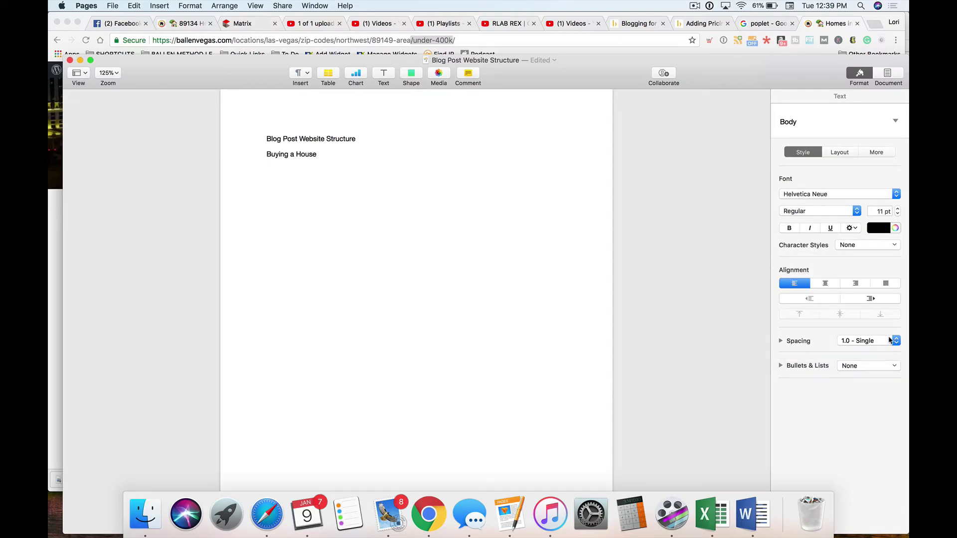
left_click(867, 366)
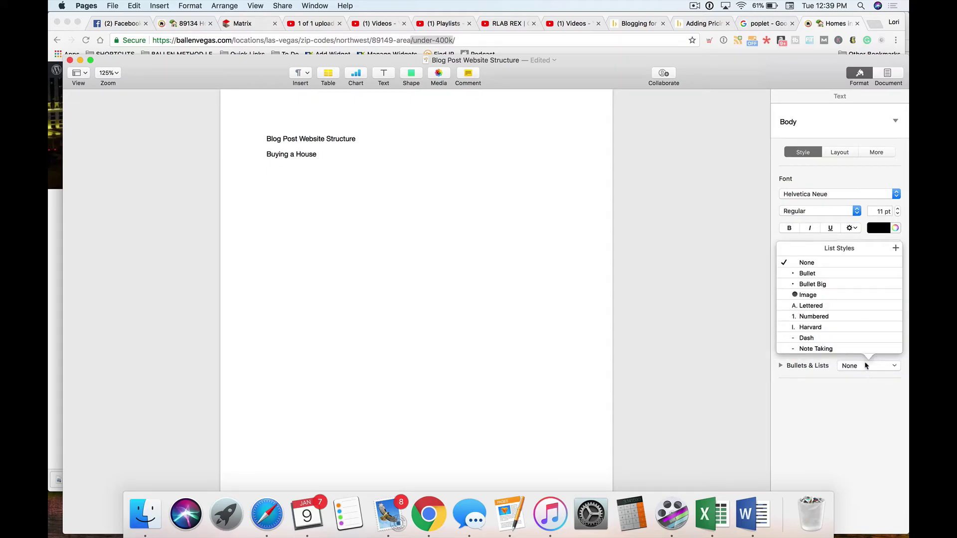
left_click(819, 275)
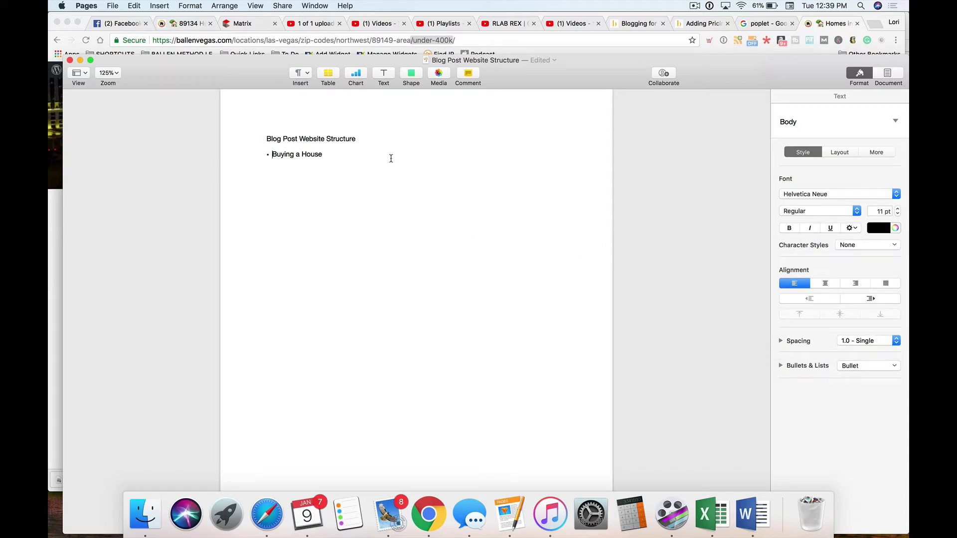
Switch to Chrome, start a new WordPress post on the site, and look through its list of post categories
left_click(829, 24)
mouse_move(316, 74)
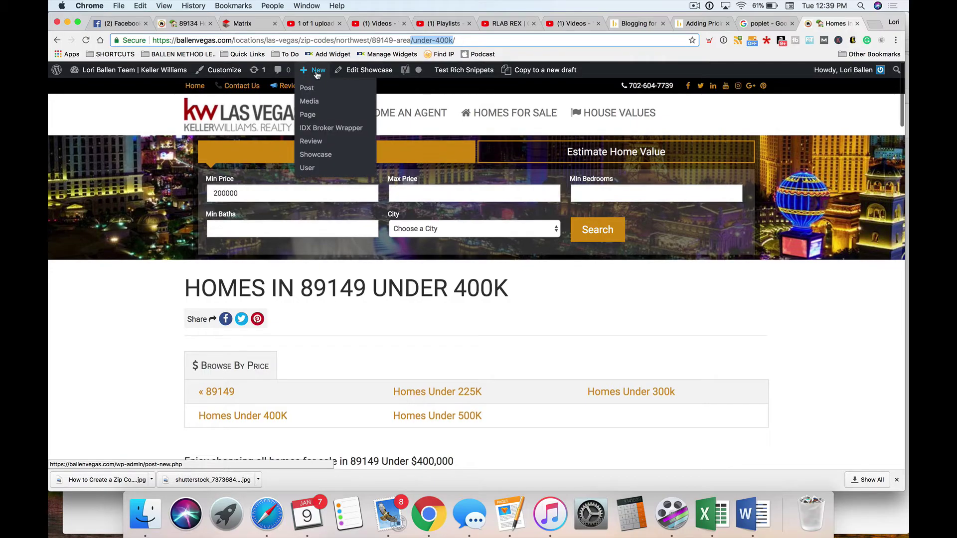
left_click(309, 91)
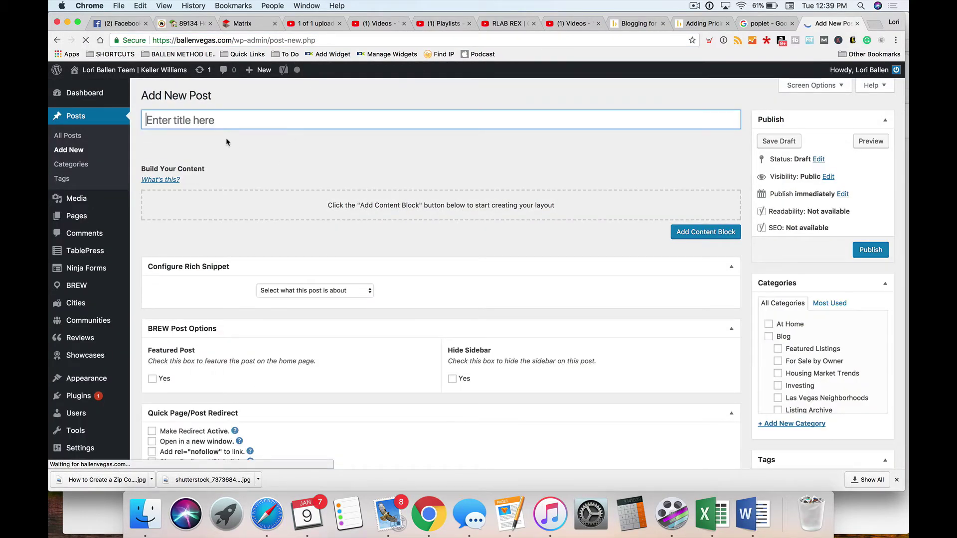
scroll(549, 344, "down", 1)
scroll(777, 359, "down", 4)
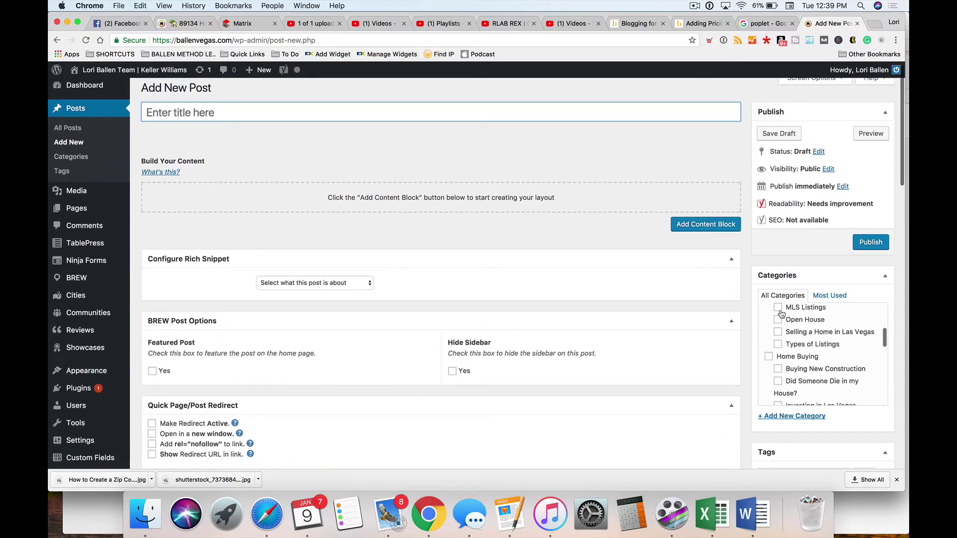
scroll(763, 349, "up", 5)
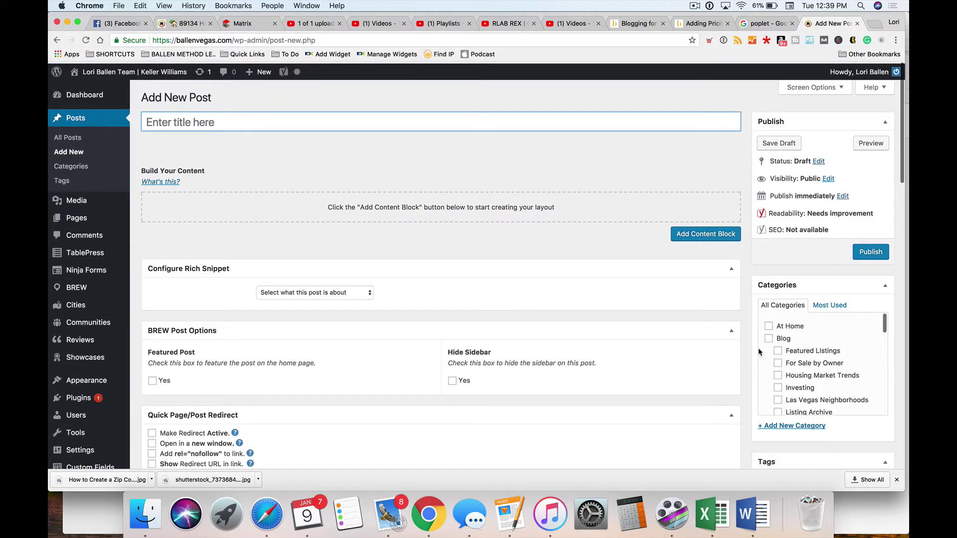
scroll(606, 334, "down", 3)
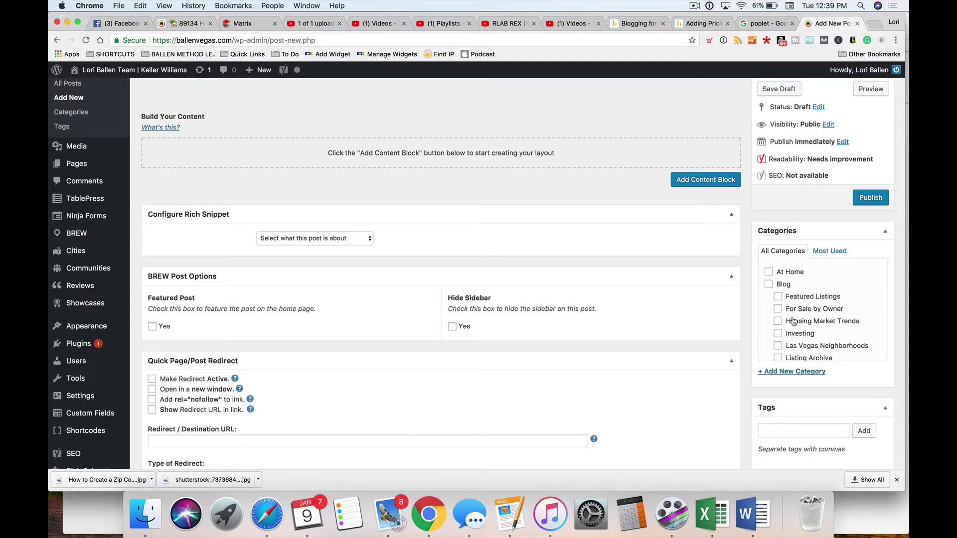
Open the form for a new WordPress page in a separate browser tab and bring that tab to the front
mouse_move(259, 70)
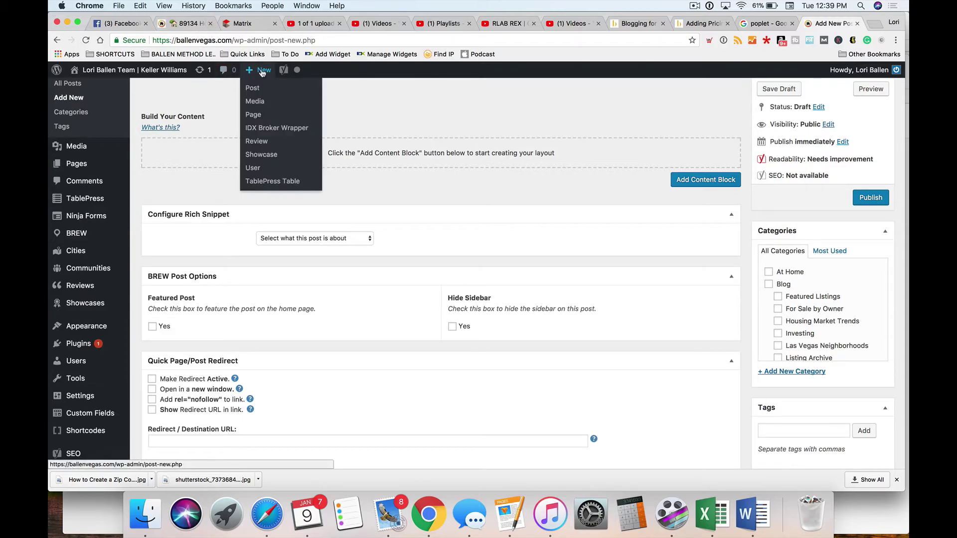
right_click(256, 117)
left_click(290, 121)
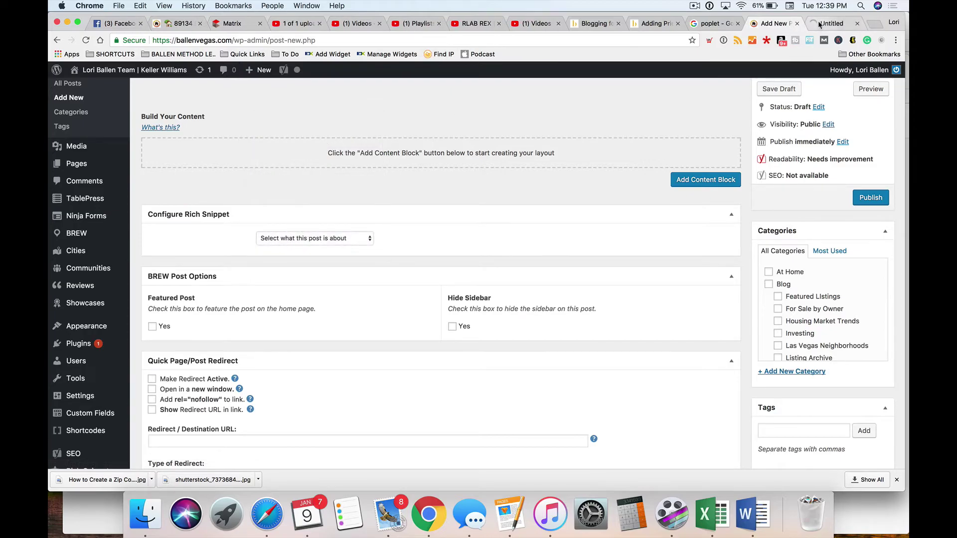
left_click(831, 23)
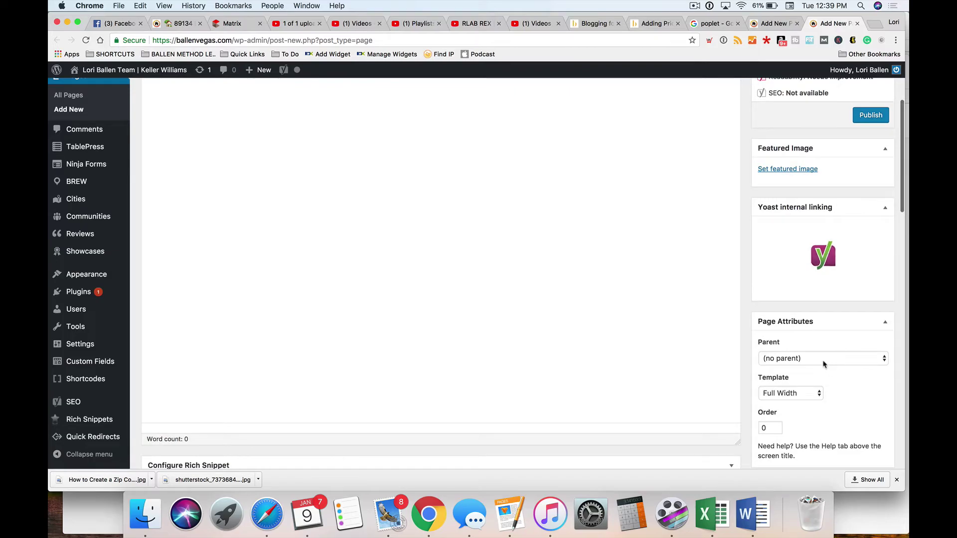
Look through the new page's parent choices to examine how existing pages are nested, including those on living in Las Vegas and buying a house
left_click(820, 360)
scroll(817, 360, "down", 10)
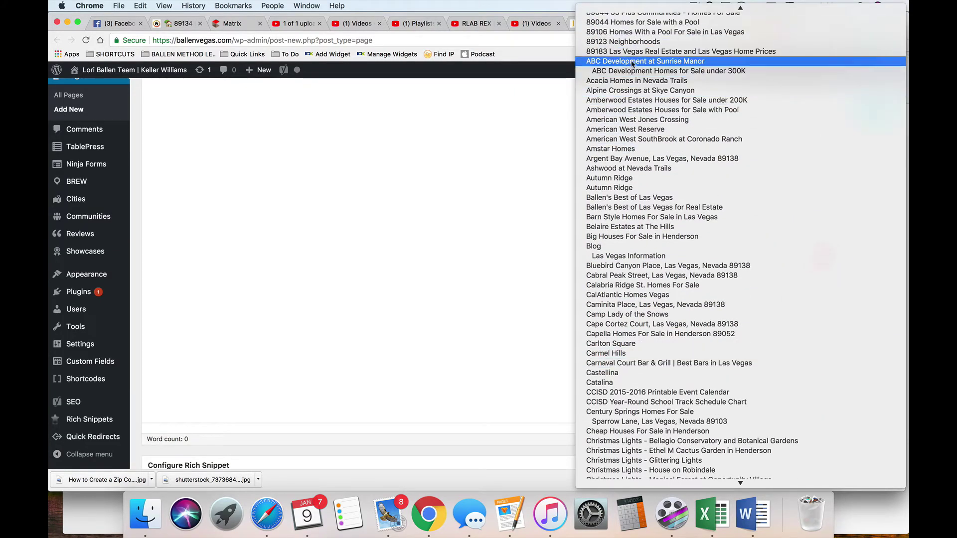
scroll(649, 199, "down", 20)
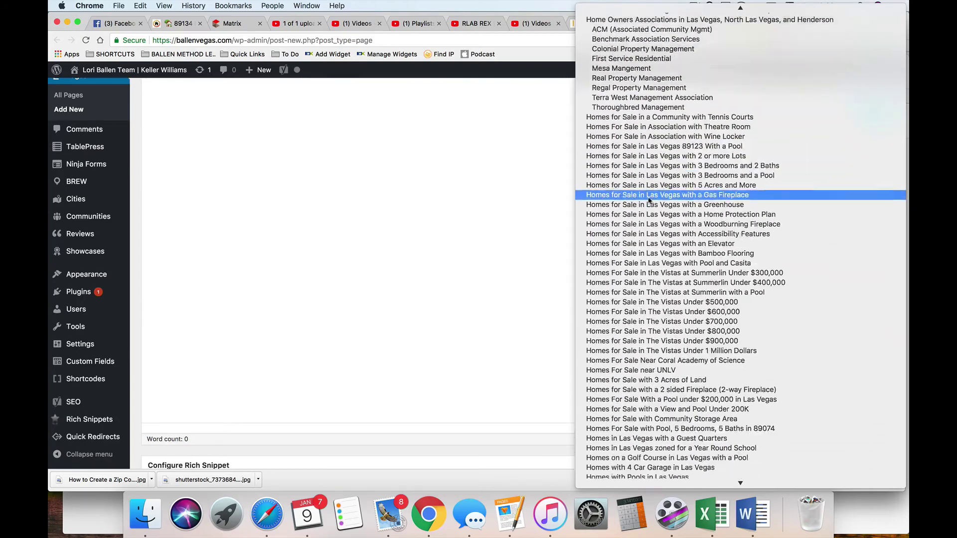
scroll(649, 200, "down", 20)
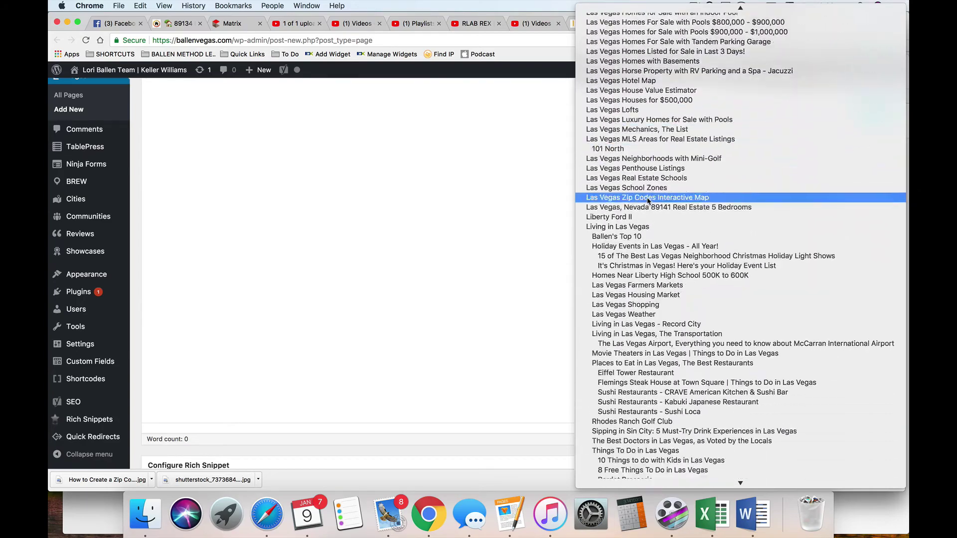
scroll(647, 201, "up", 10)
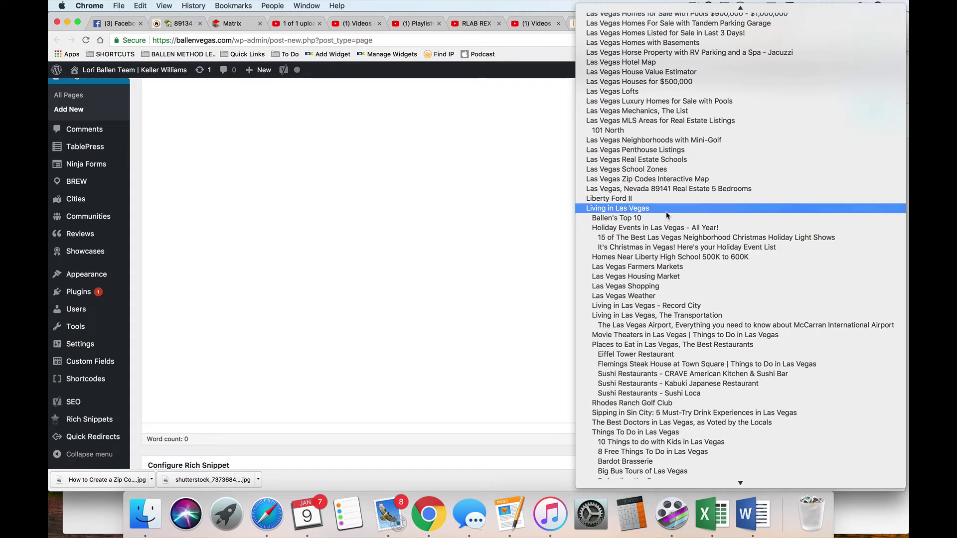
scroll(667, 215, "down", 20)
scroll(663, 214, "down", 15)
scroll(663, 215, "up", 13)
scroll(664, 215, "up", 20)
scroll(666, 218, "down", 20)
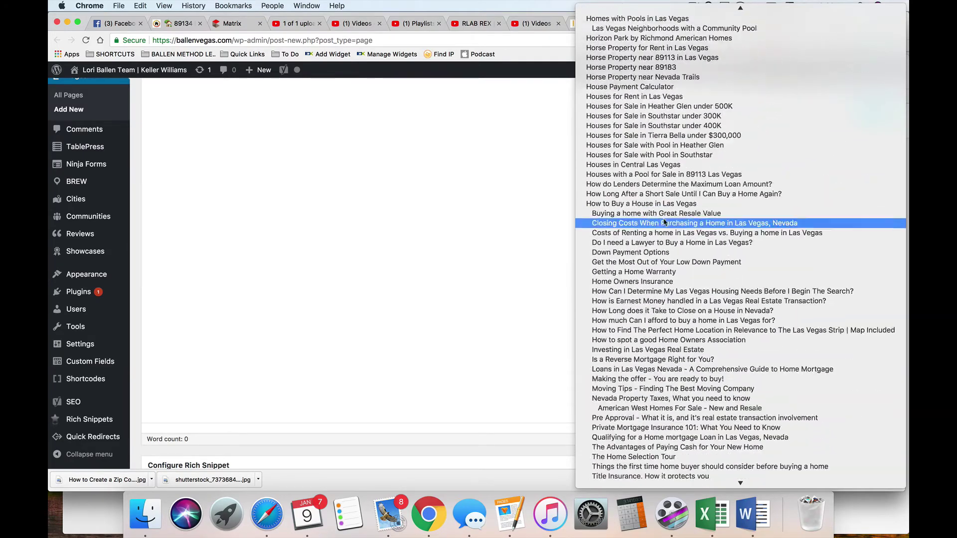
scroll(666, 218, "up", 8)
left_click(374, 249)
scroll(374, 249, "up", 3)
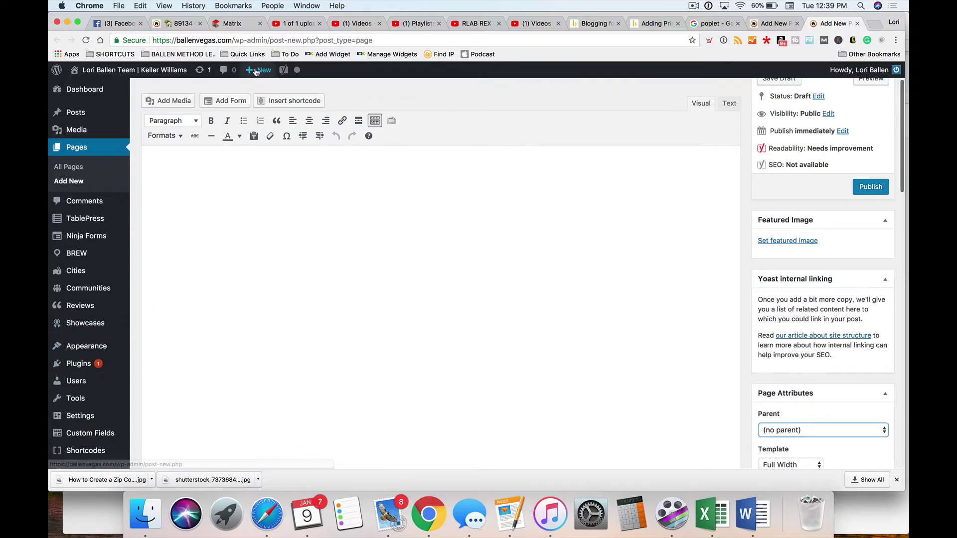
Start a new showcase and examine the hierarchy of its parent choices, covering schools, communities, zip codes and price ranges
mouse_move(262, 70)
left_click(267, 156)
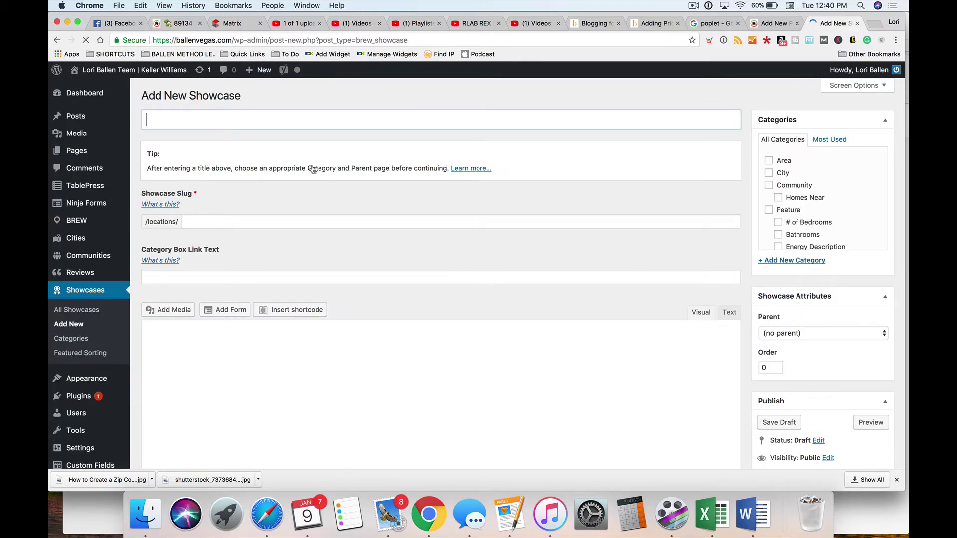
left_click(818, 338)
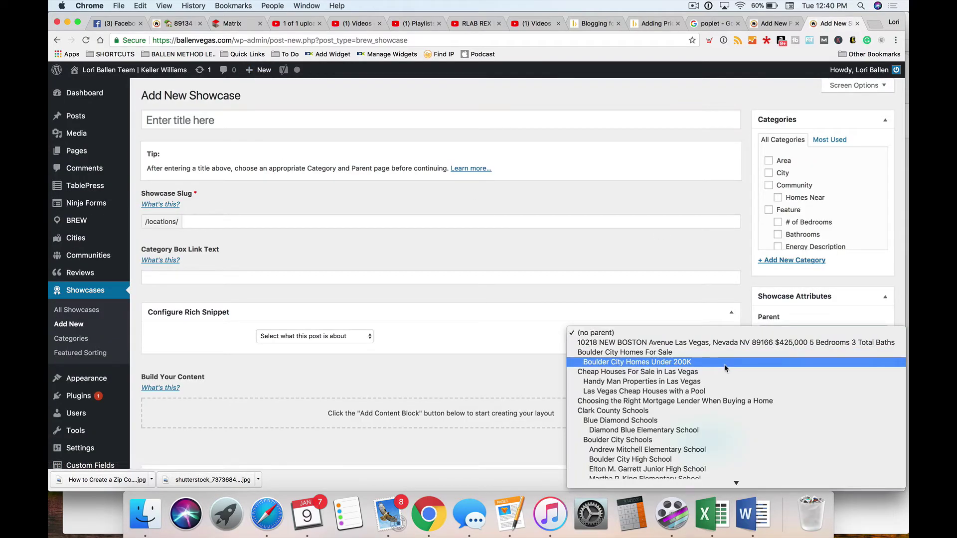
scroll(722, 368, "down", 3)
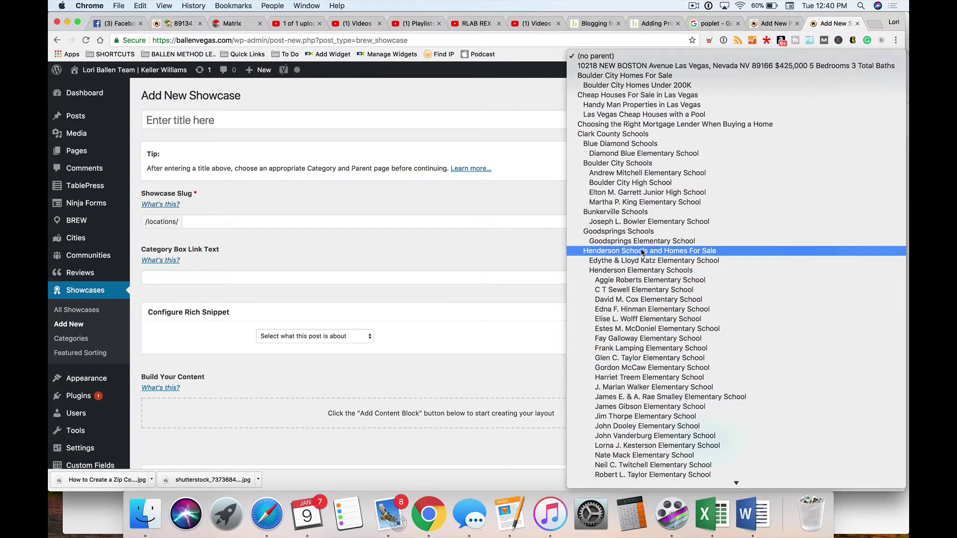
scroll(642, 251, "down", 10)
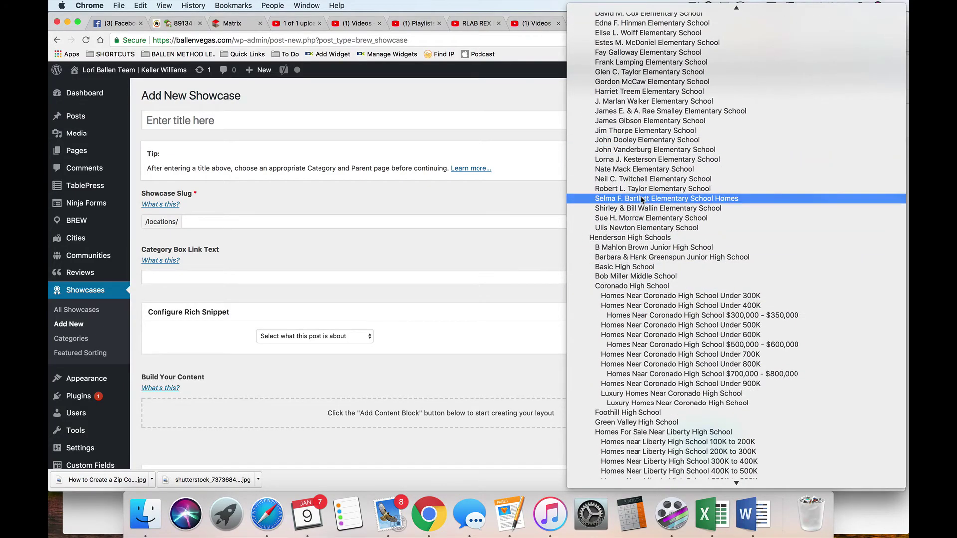
scroll(623, 319, "down", 5)
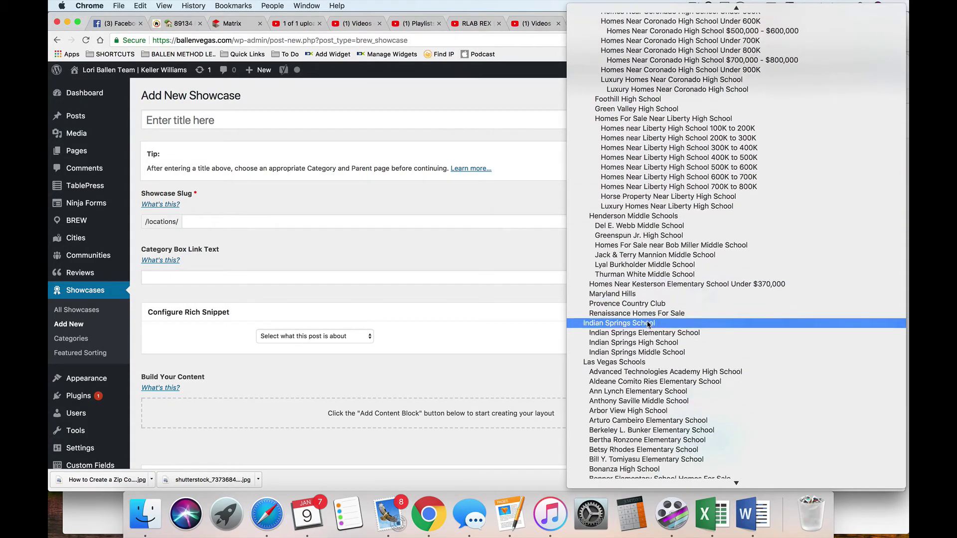
scroll(620, 254, "down", 15)
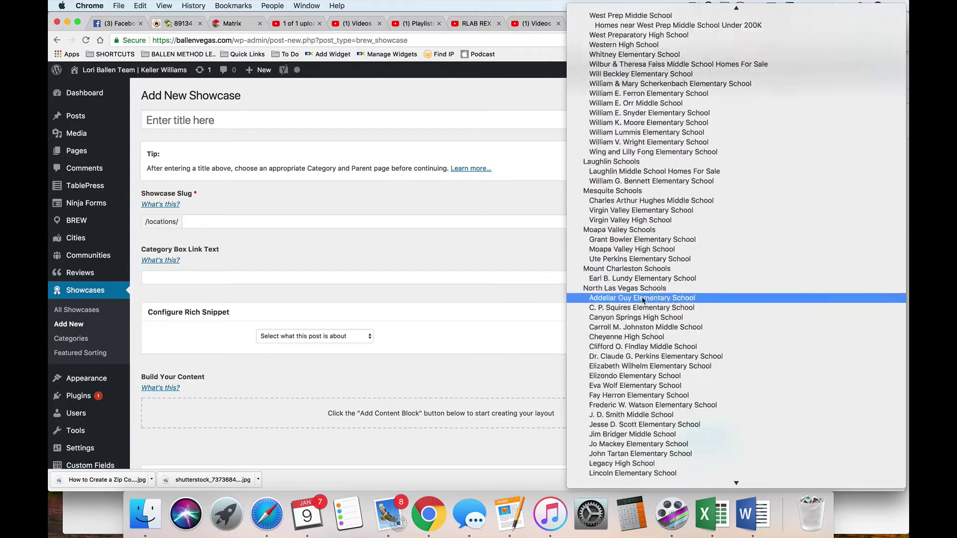
scroll(642, 305, "down", 5)
scroll(642, 304, "up", 7)
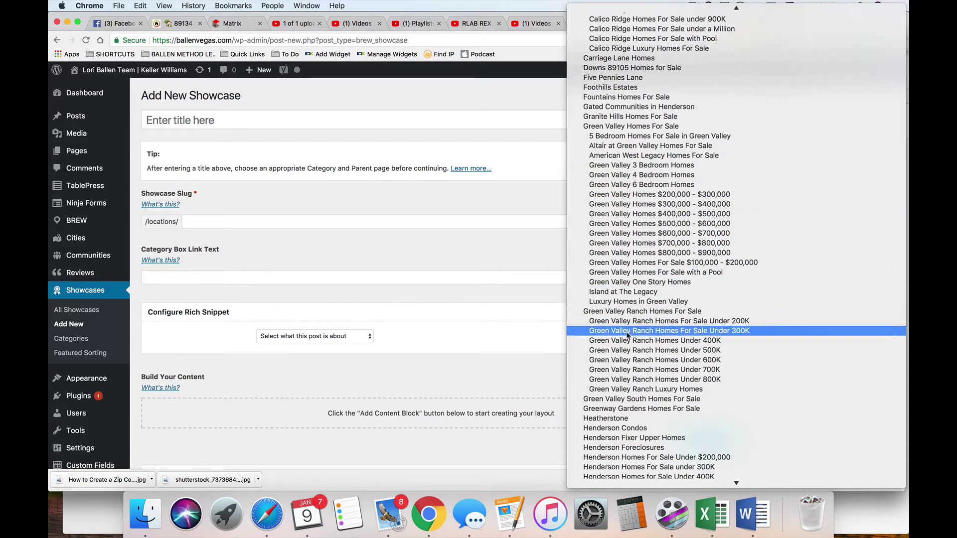
scroll(622, 431, "down", 15)
scroll(625, 437, "down", 10)
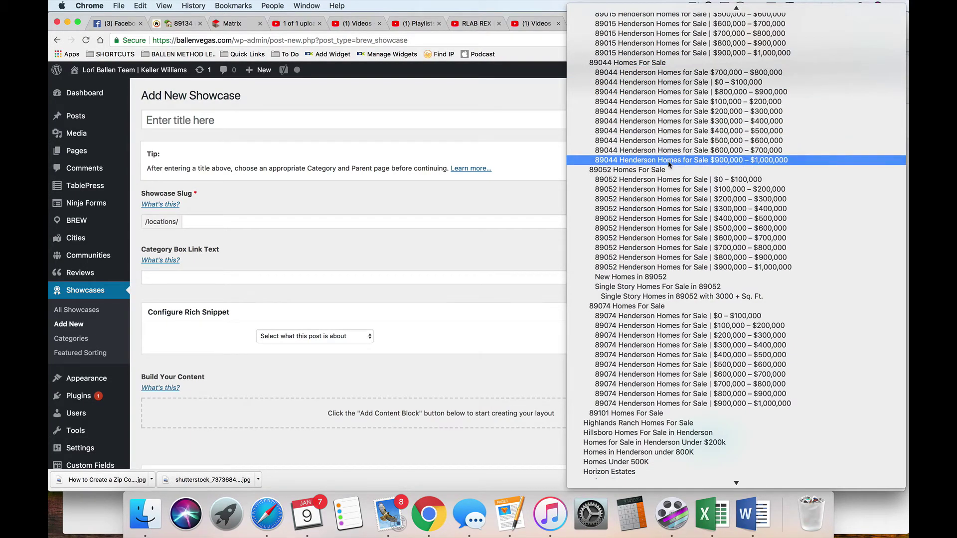
scroll(669, 163, "down", 20)
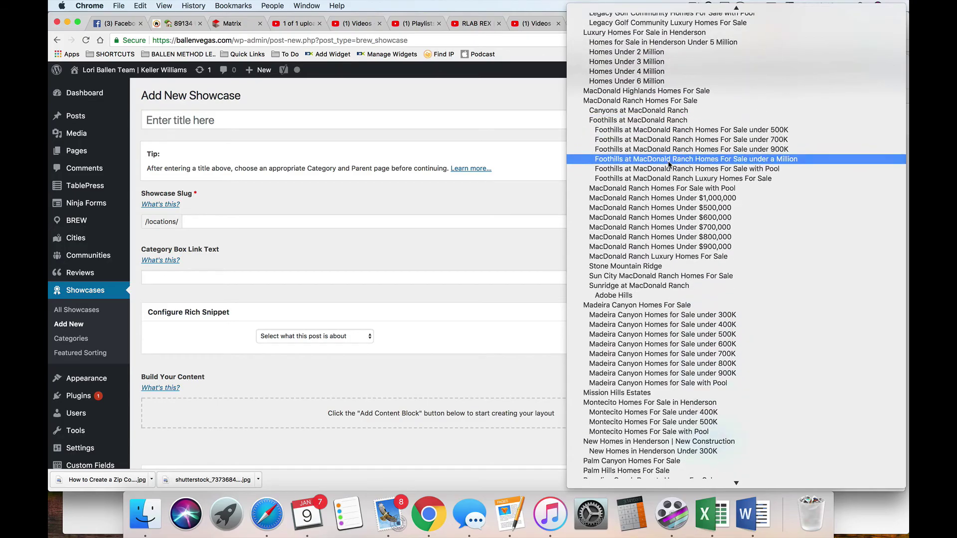
scroll(669, 164, "up", 20)
scroll(670, 164, "down", 20)
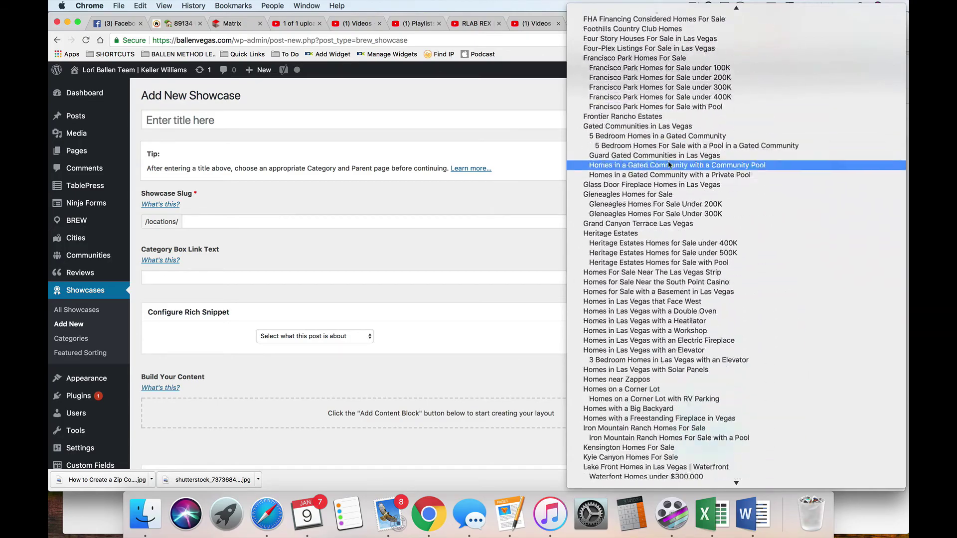
scroll(669, 164, "down", 15)
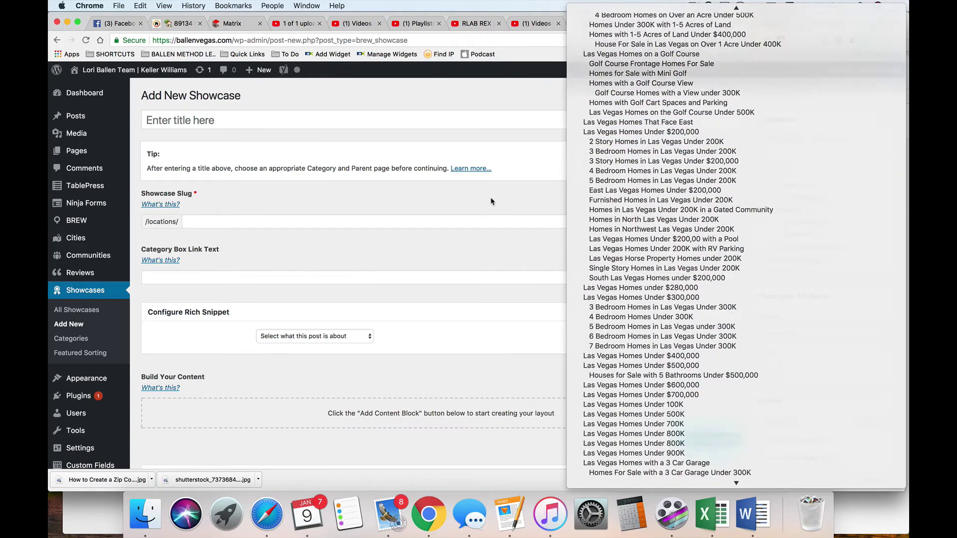
left_click(489, 202)
Return to the new post's browser tab and look through its category list down to the Home Buying subcategories
key("super+alt+Left")
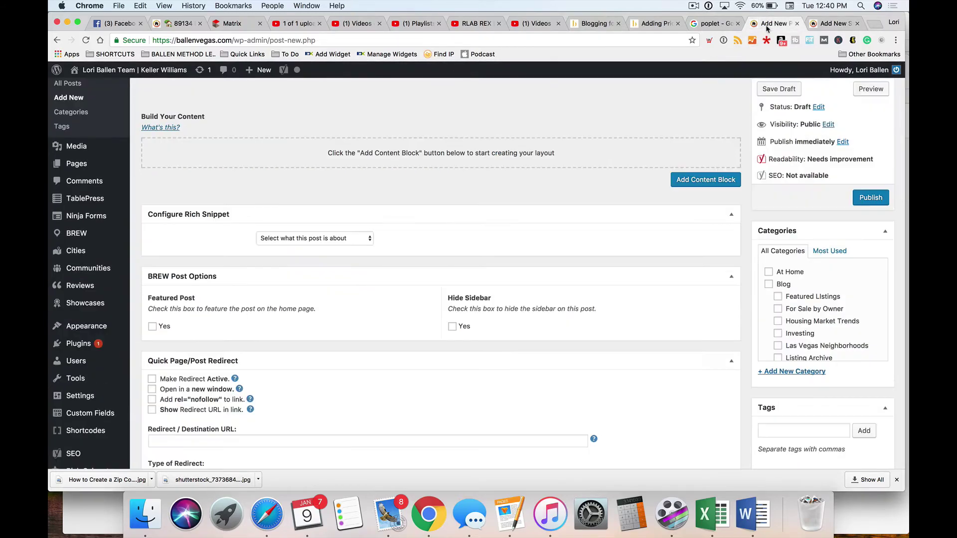
scroll(496, 324, "up", 3)
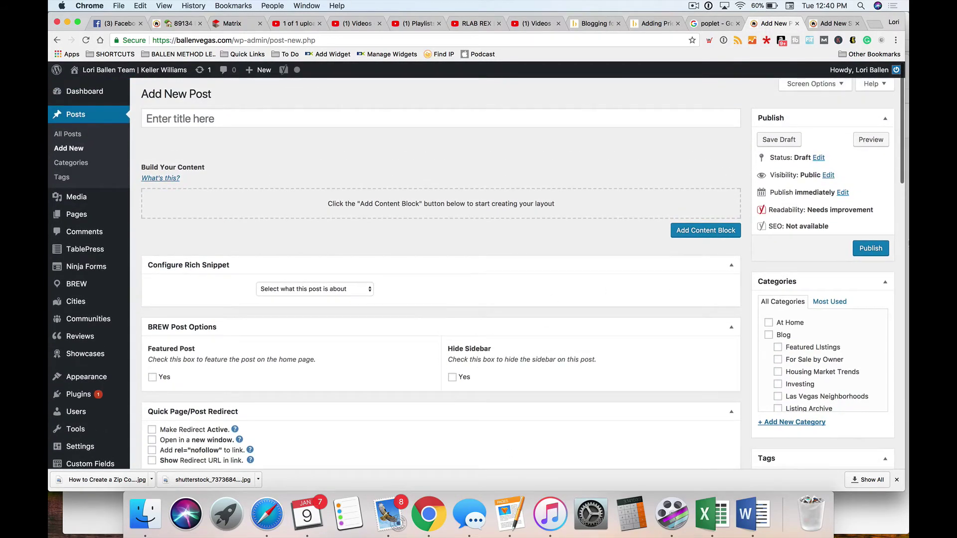
scroll(866, 302, "down", 5)
scroll(847, 324, "up", 5)
scroll(648, 339, "down", 5)
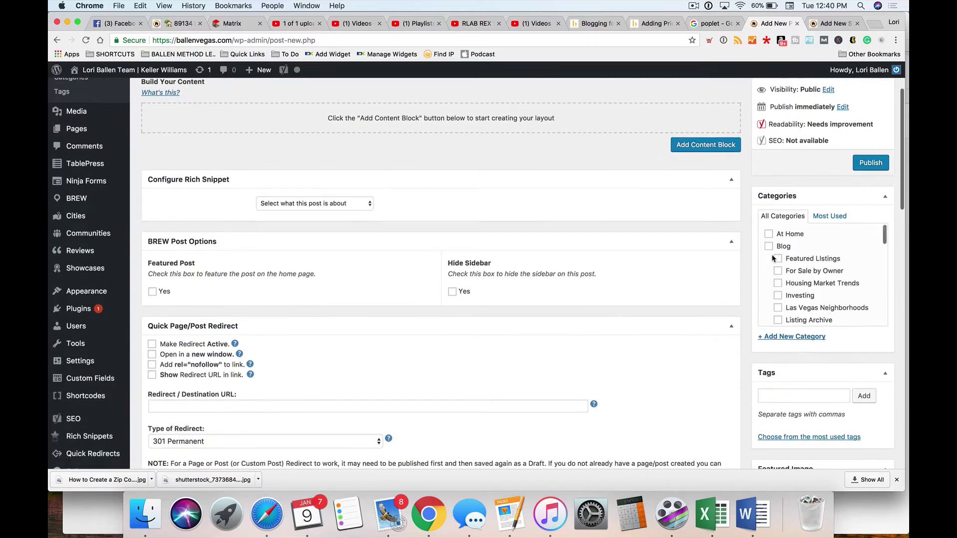
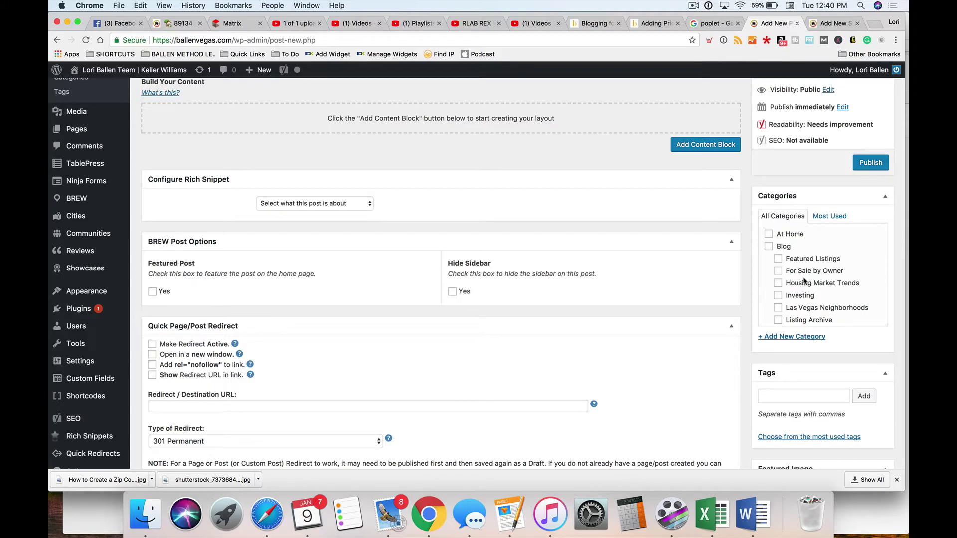
scroll(803, 281, "down", 10)
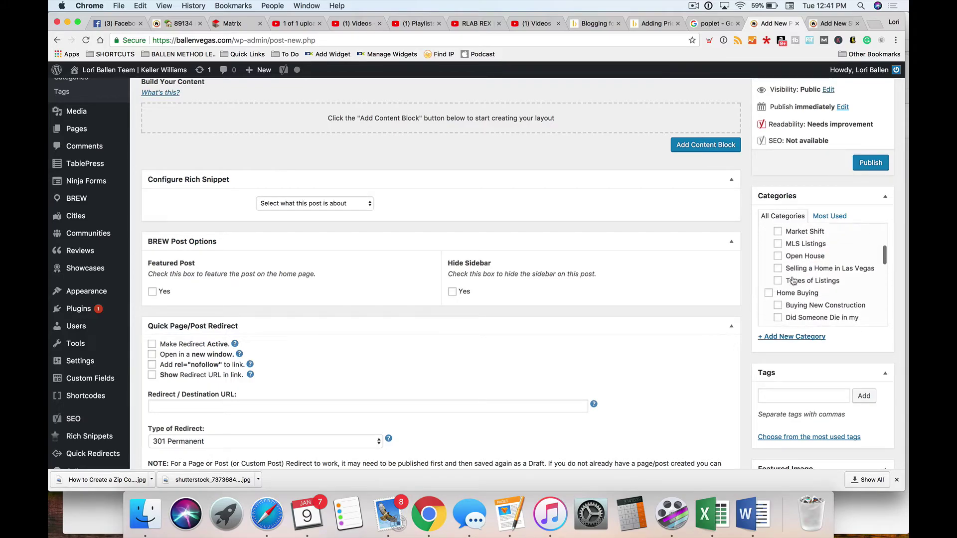
scroll(793, 280, "down", 3)
scroll(793, 284, "up", 2)
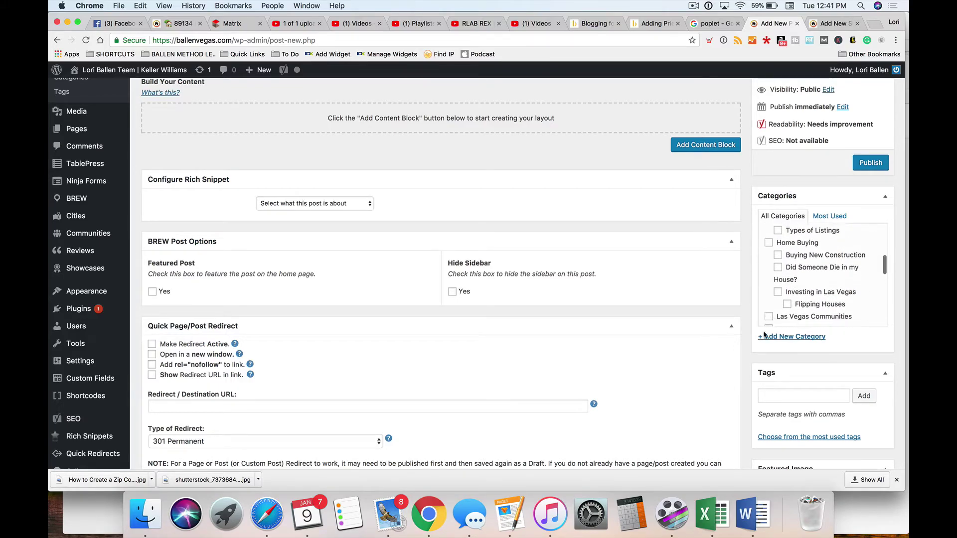
scroll(797, 319, "down", 1)
scroll(817, 259, "up", 2)
scroll(817, 259, "down", 3)
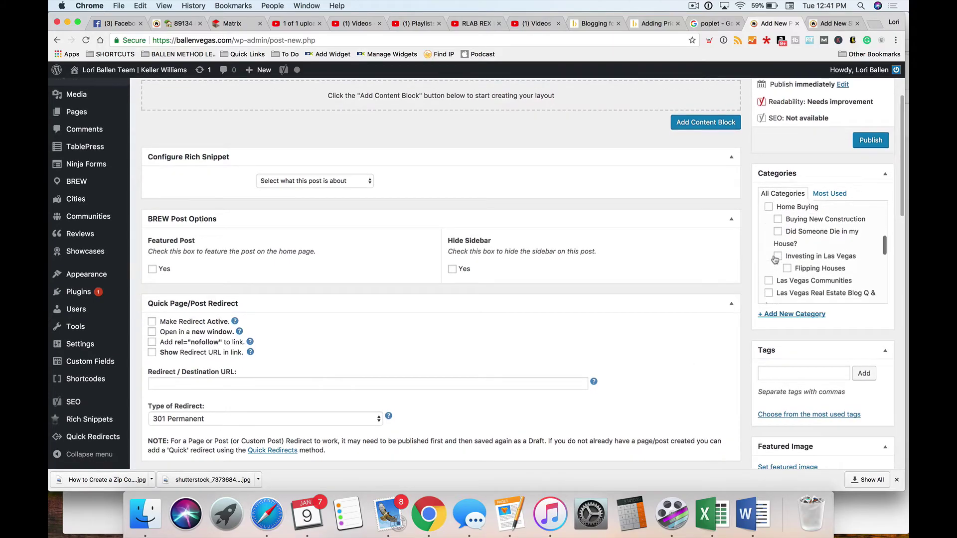
scroll(793, 319, "down", 2)
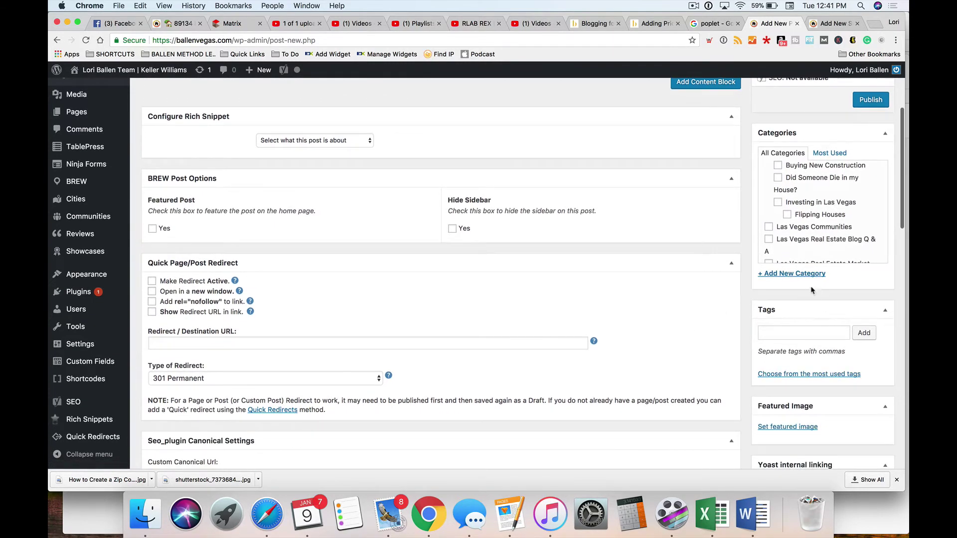
Fill in a new post category named "Investing" with Home Buying as its parent
left_click(798, 277)
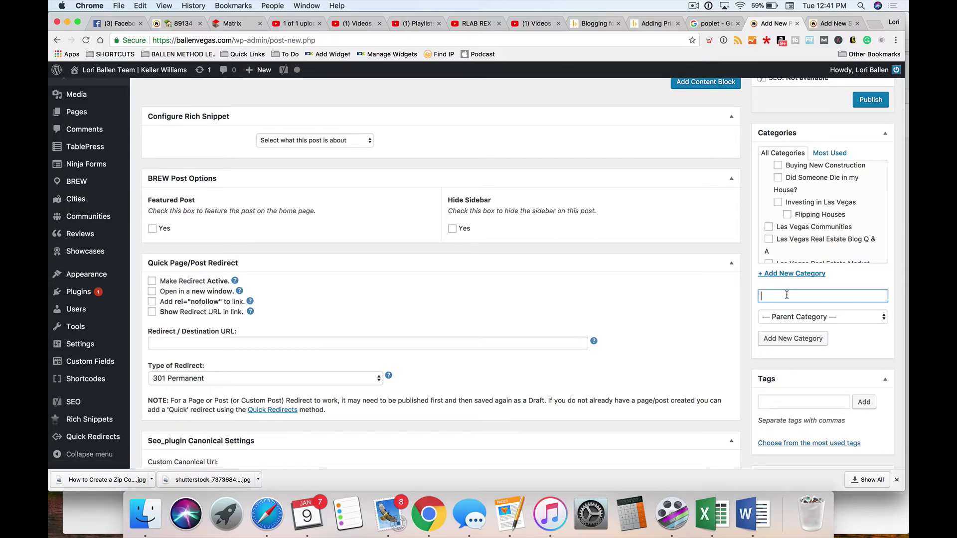
type("Investing")
left_click(796, 318)
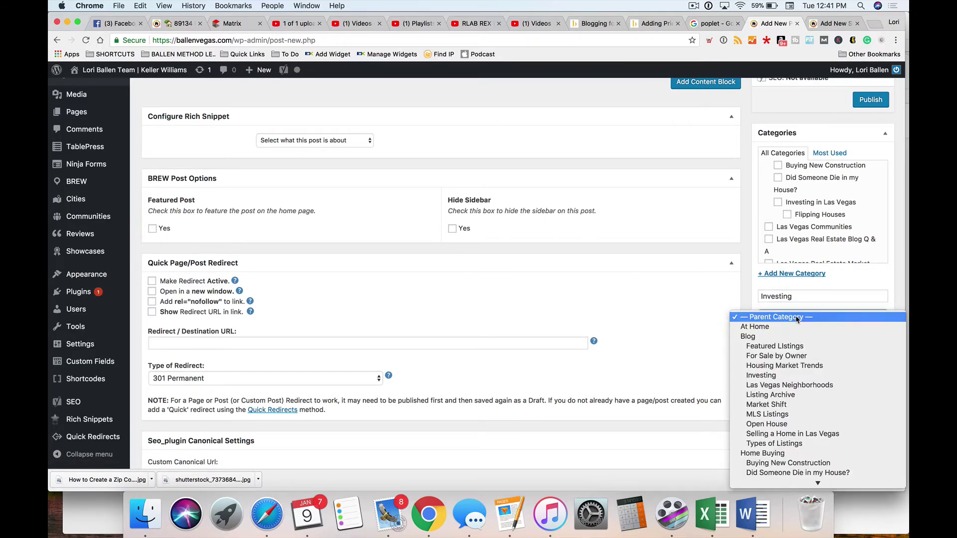
left_click(775, 454)
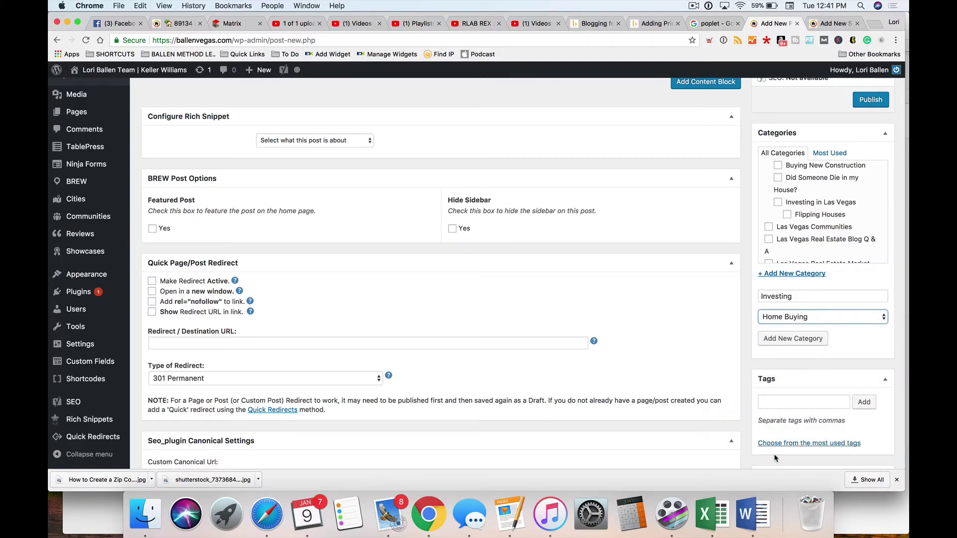
Switch to Pages and add the indented sub-bullet "Investing" beneath "Buying a House"
left_click(508, 513)
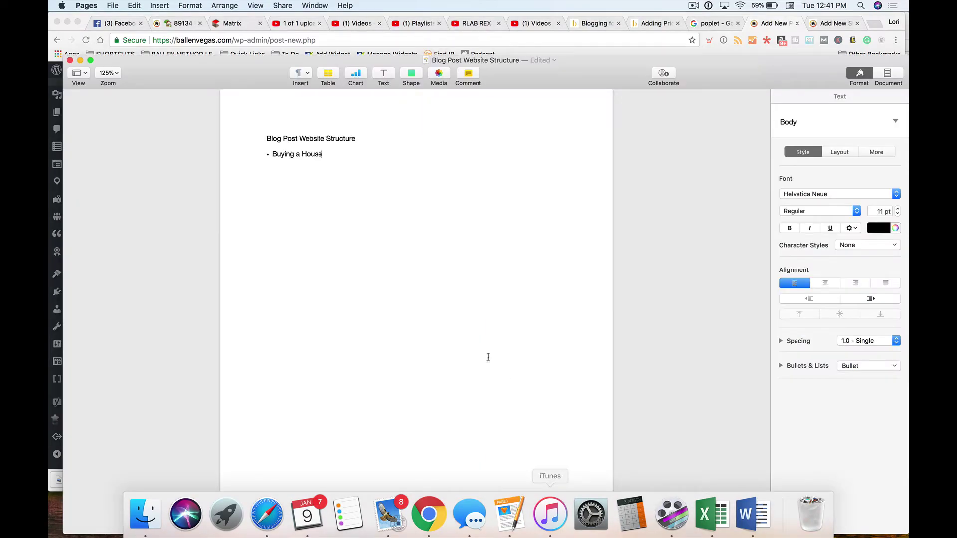
left_click(376, 155)
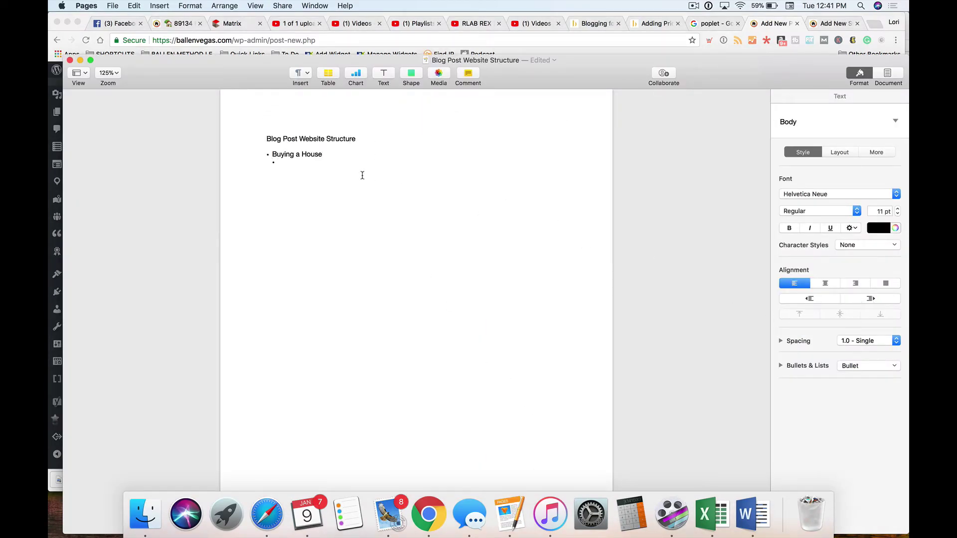
type("Investin")
key("BackSpace")
key("BackSpace")
key("BackSpace")
key("BackSpace")
key("BackSpace")
key("BackSpace")
left_click(335, 155)
left_click(319, 163)
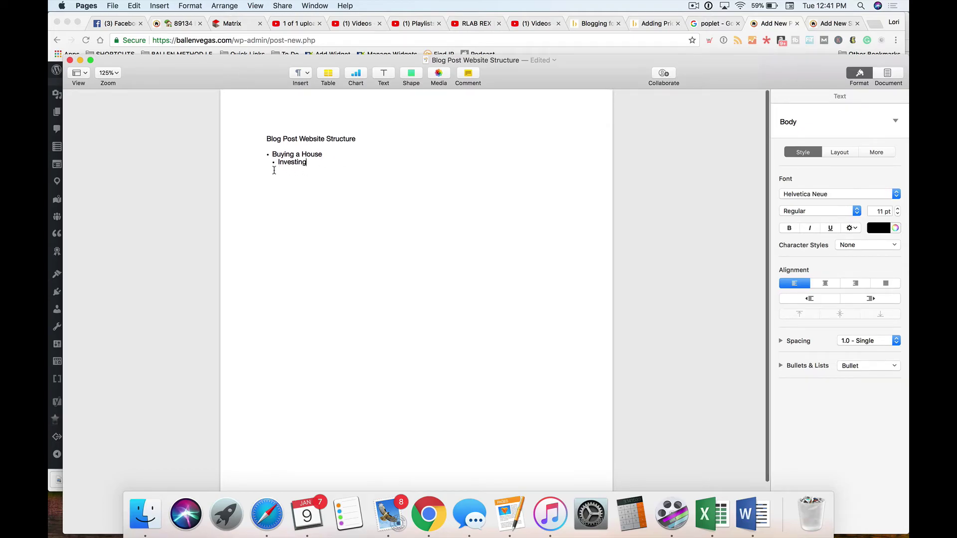
left_click_drag(313, 163, 269, 163)
left_click(316, 163)
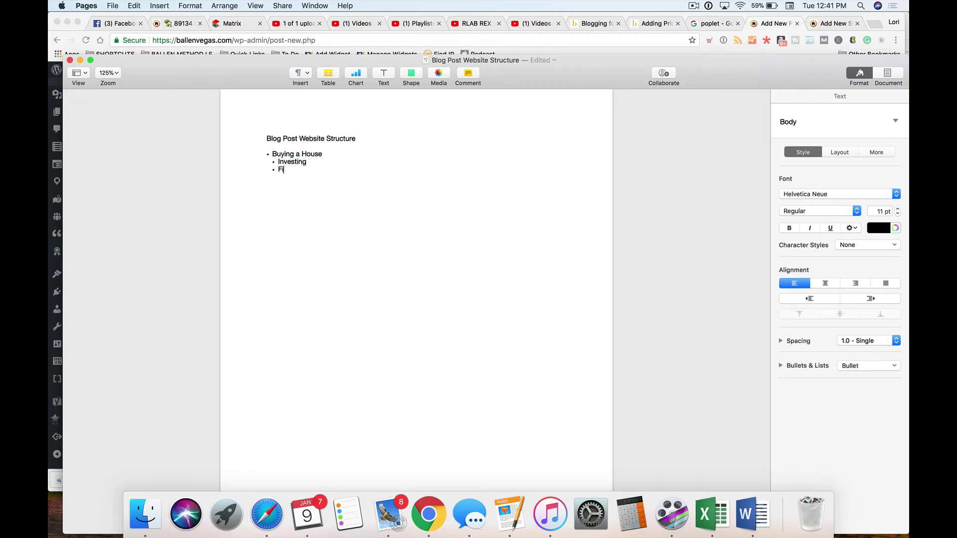
type("First Time Home Biuyers")
key("Return")
type("Mi")
key("BackSpace")
key("BackSpace")
key("BackSpace")
key("BackSpace")
key("BackSpace")
key("BackSpace")
key("BackSpace")
key("BackSpace")
key("BackSpace")
key("BackSpace")
key("BackSpace")
key("BackSpace")
key("BackSpace")
key("BackSpace")
key("BackSpace")
key("BackSpace")
key("BackSpace")
Add a top-level bullet "Selling a House" below the "Buying a House" group
left_click(853, 368)
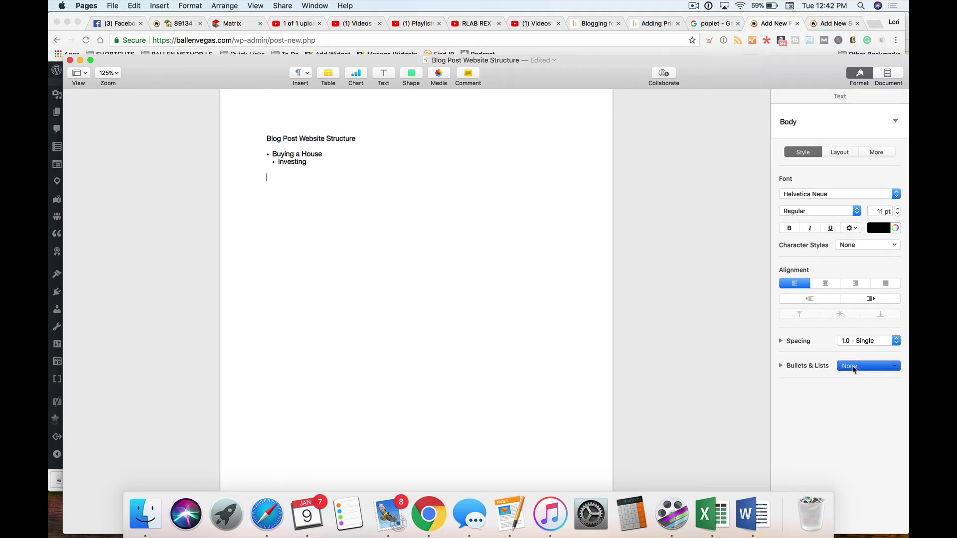
left_click(815, 274)
type("Selling")
key("BackSpace")
type("ng")
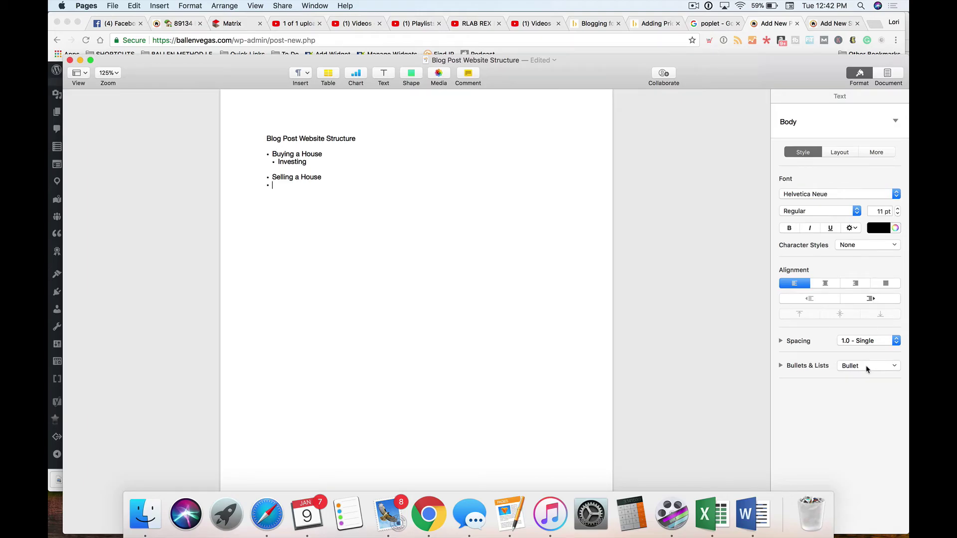
Add the indented sub-bullet "Selling a House Short Sale" beneath "Selling a House"
left_click(870, 298)
type("Selling a House Short Sale")
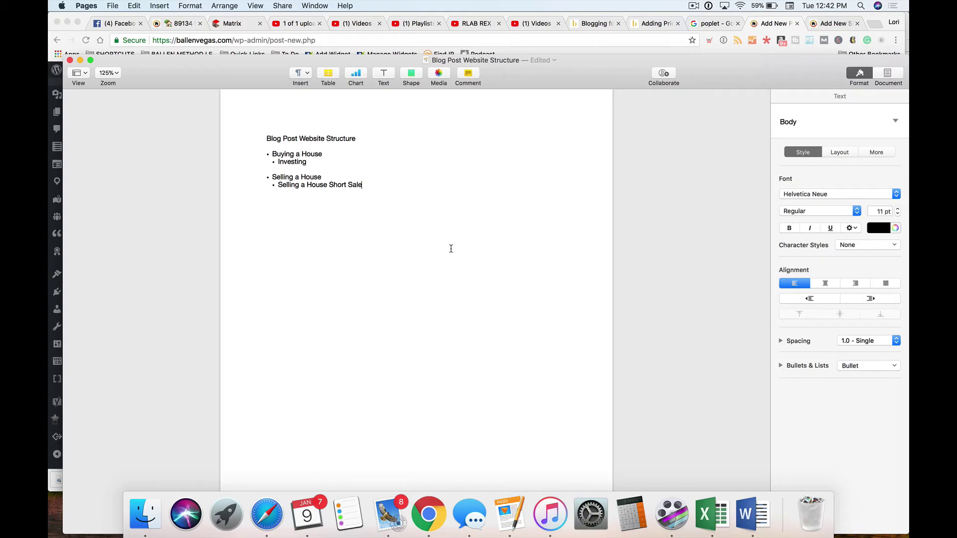
key("BackSpace")
Switch to Chrome and compare the new showcase page's address and fields with the new post page and its categories
left_click(837, 24)
left_click_drag(176, 40, 314, 43)
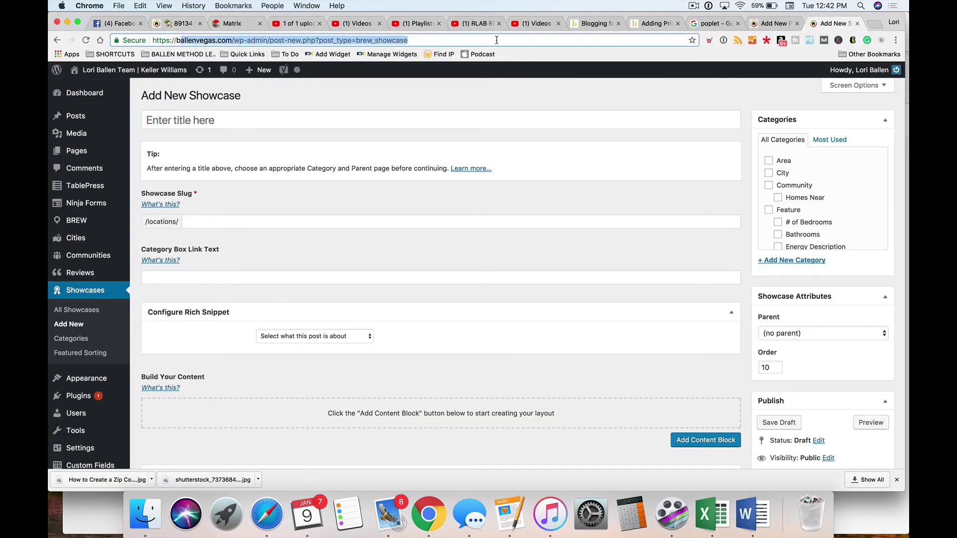
left_click(767, 25)
left_click(833, 23)
left_click(774, 23)
scroll(437, 236, "up", 1)
scroll(437, 236, "up", 1)
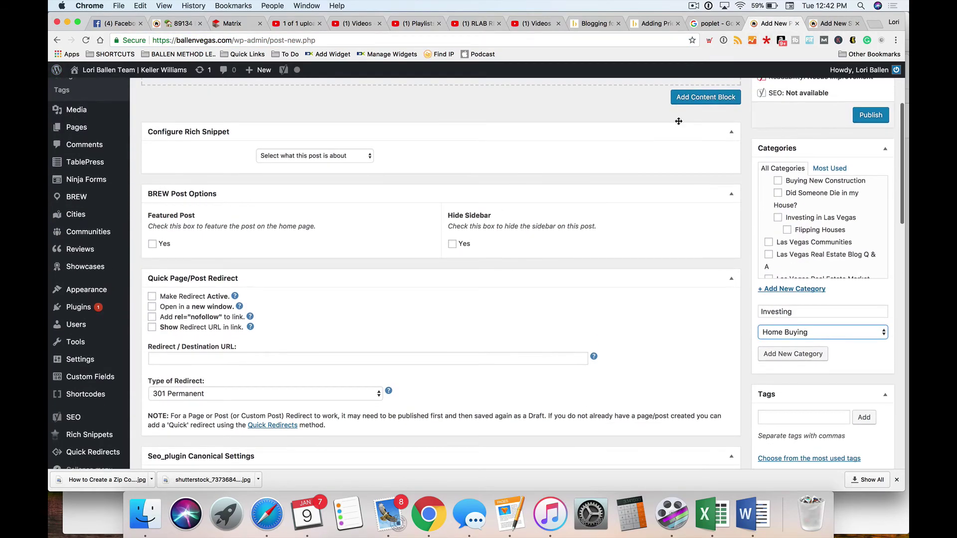
scroll(557, 168, "up", 10)
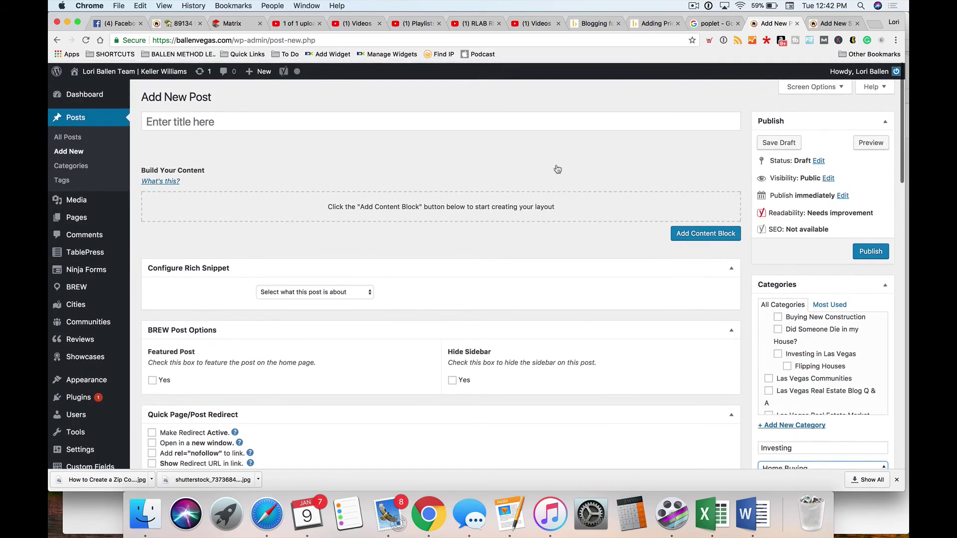
scroll(560, 166, "down", 15)
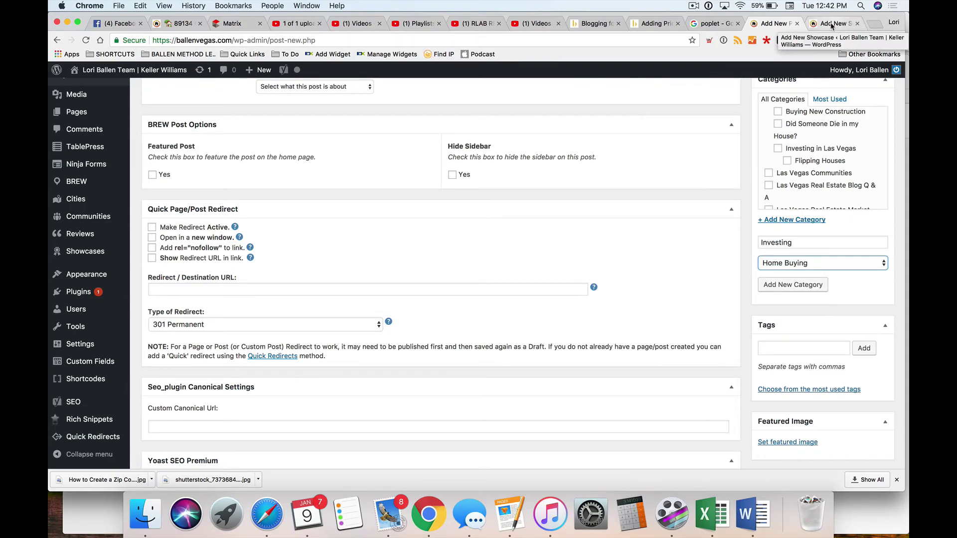
left_click(832, 25)
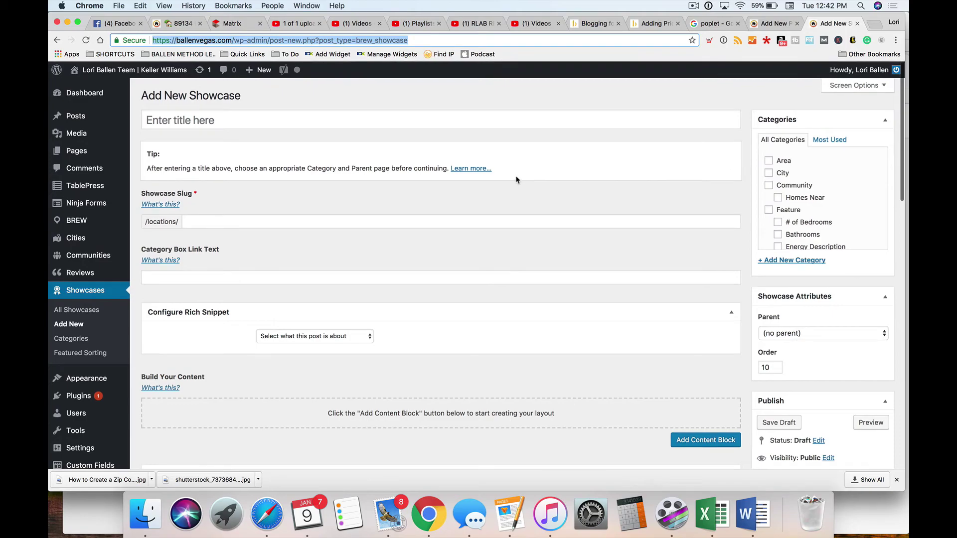
left_click(306, 127)
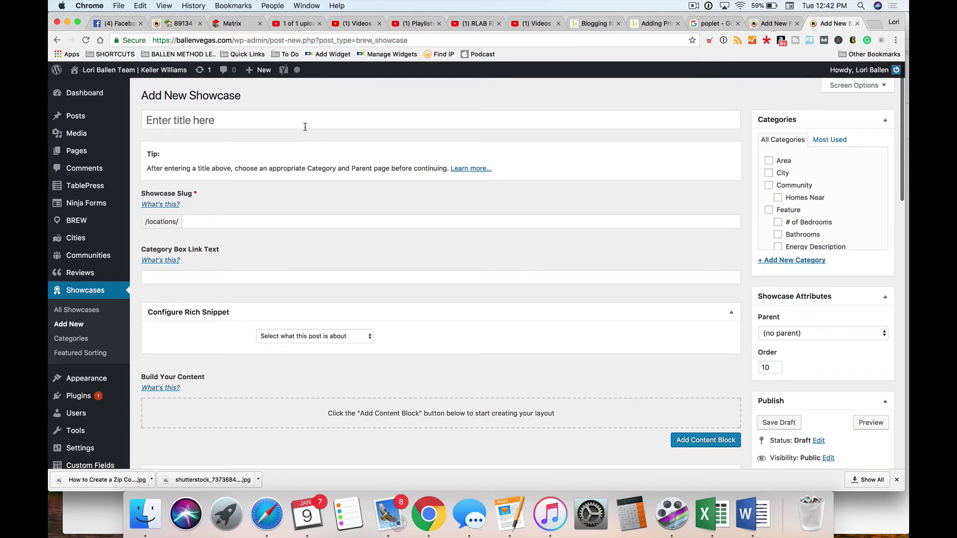
left_click(773, 24)
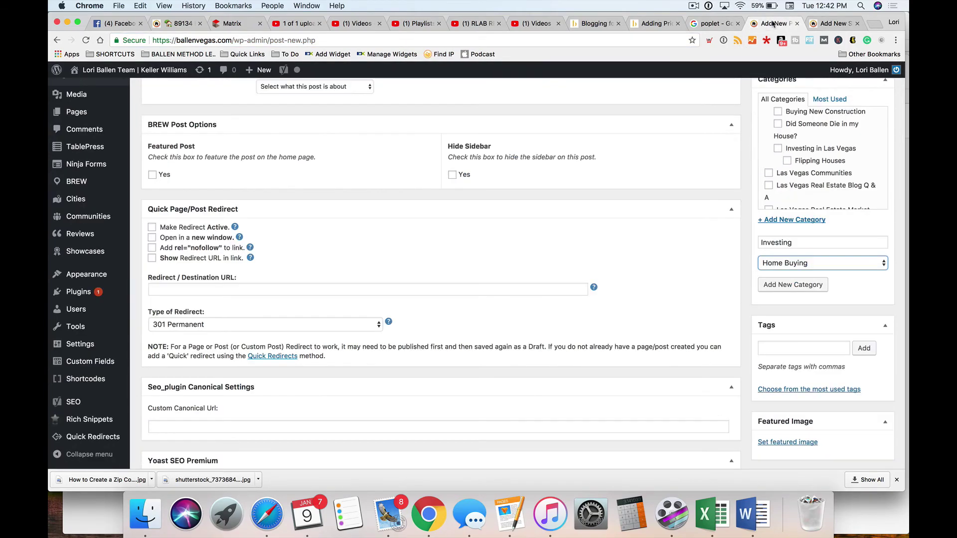
Switch to Pages and add a top-level bullet "Living in Las Vegas" below the "Selling a House" group
left_click(505, 525)
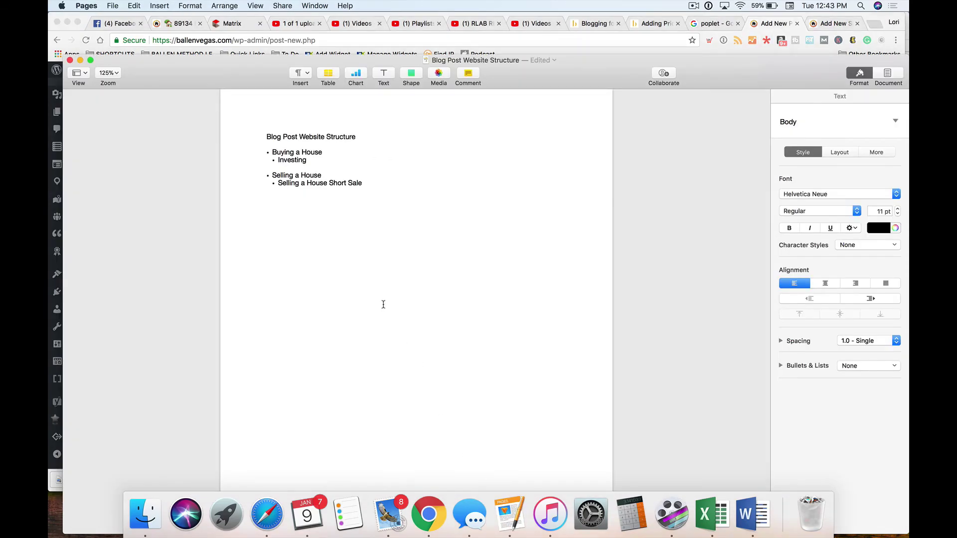
type("Living in Las Vegas")
left_click(265, 198)
left_click(864, 367)
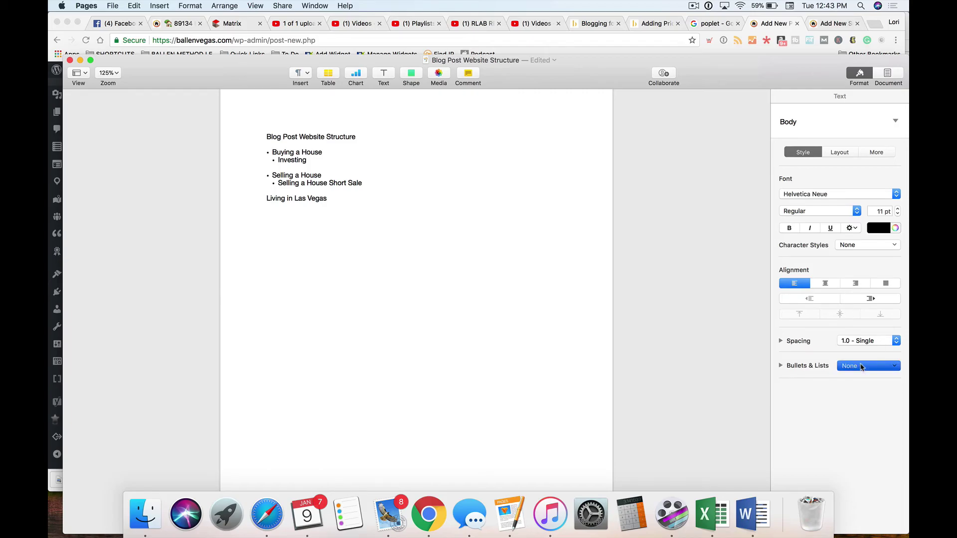
left_click(808, 274)
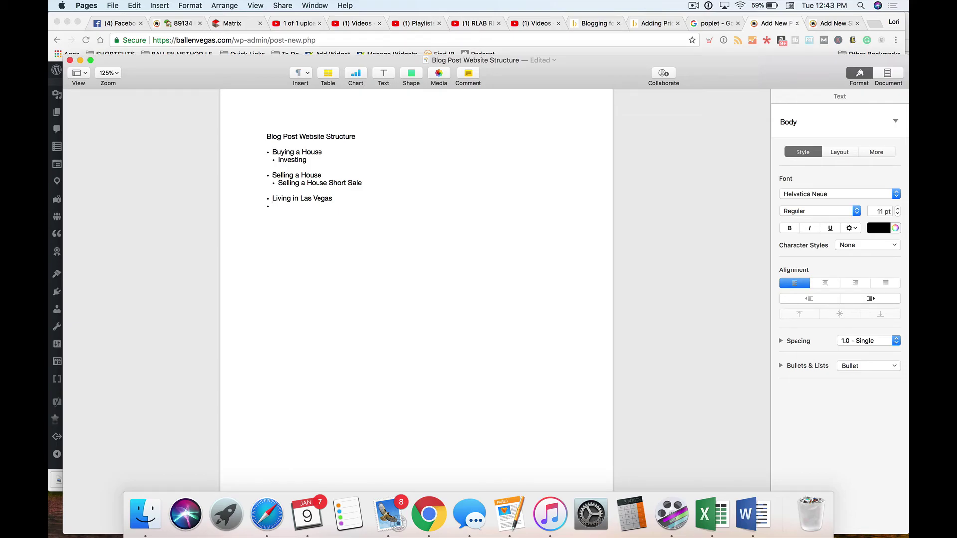
Add a top-level bullet "Best of" below "Living in Las Vegas", separated from it by a blank line
type("Best of")
left_click(265, 219)
left_click(355, 198)
key("Return")
left_click(879, 299)
key("BackSpace")
Append "(posts like Transportation, Weather, Jobs, School System)" to the "Living in Las Vegas" bullet
left_click(348, 199)
type("(posts like Transportation, ")
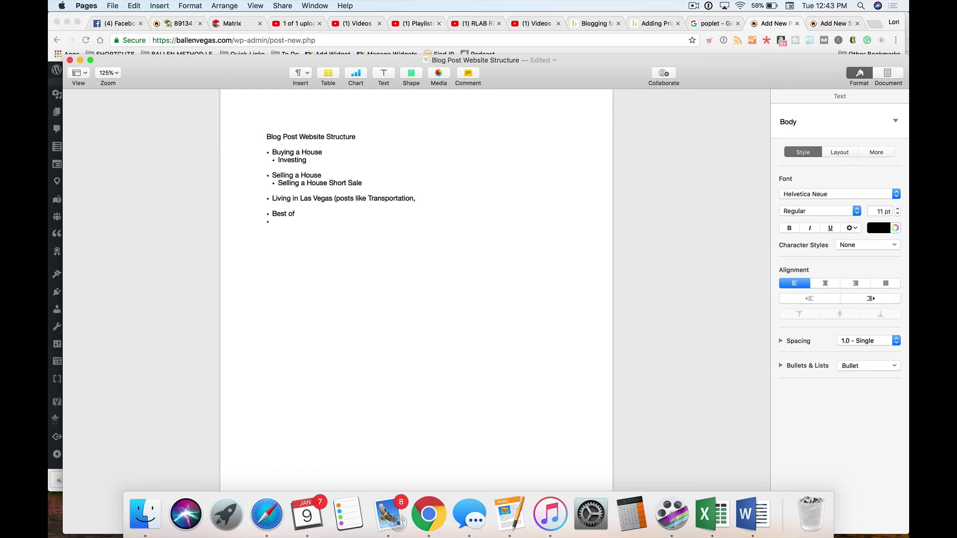
type("Weather, Jobs, School System")
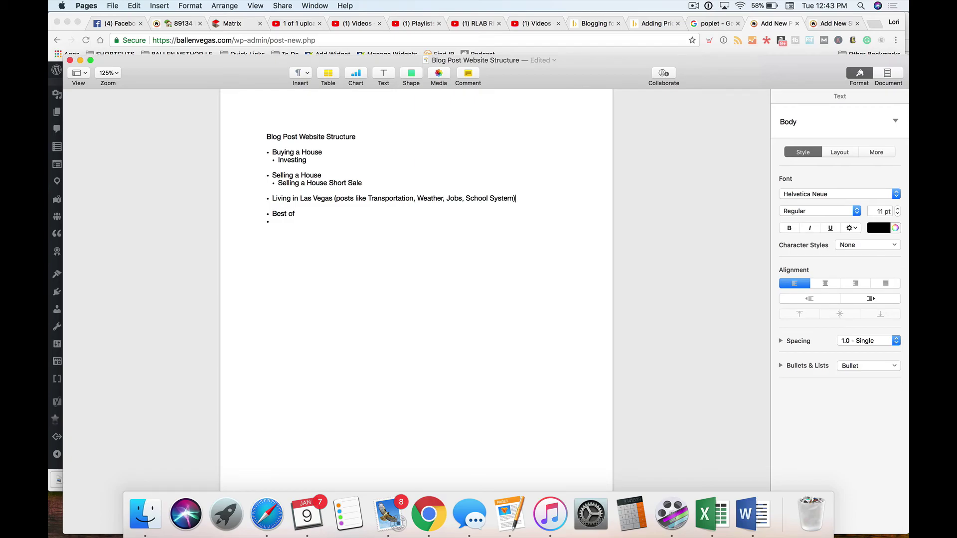
left_click_drag(273, 198, 316, 198)
left_click(299, 199)
left_click(534, 198)
Fill the empty bullet below "Best of" with the topic "Things to Do"
left_click(277, 223)
key("BackSpace")
type("Things to Do")
left_click(316, 212)
type("(")
type("best")
key("BackSpace")
key("BackSpace")
key("BackSpace")
key("BackSpace")
key("BackSpace")
Add the indented sub-bullet "Restaurants (buffets, pizza, sushi)" beneath "Best of", with a blank line before "Things to Do"
key("Return")
left_click(864, 299)
type("Restaurants")
key("Return")
key("BackSpace")
key("BackSpace")
type("(buffets, pizza, ")
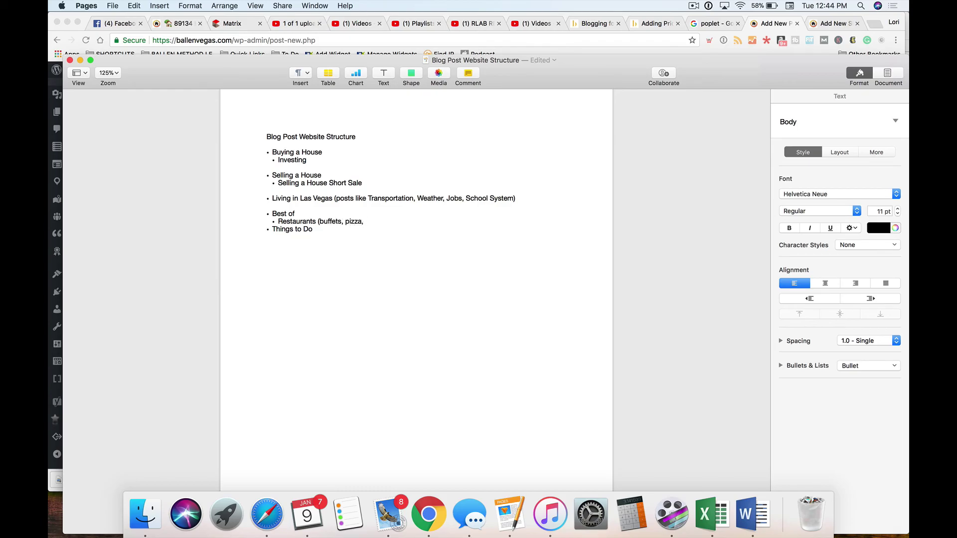
type("sushi)")
key("Return")
Add the sub-bullets "Shows", "Places to work" and "Shopping Malls" beneath the "Restaurants" sub-bullet
left_click(301, 213)
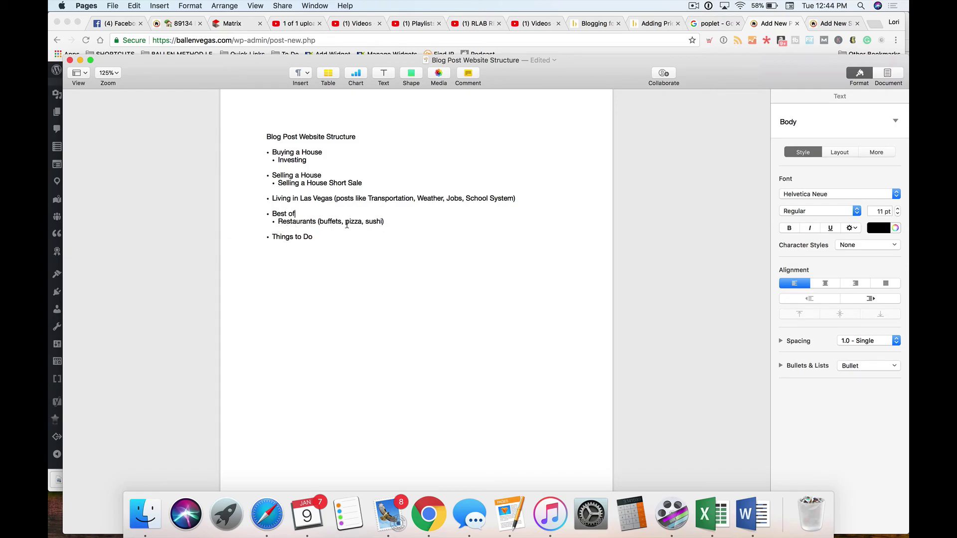
left_click(414, 223)
key("Return")
type("Shows")
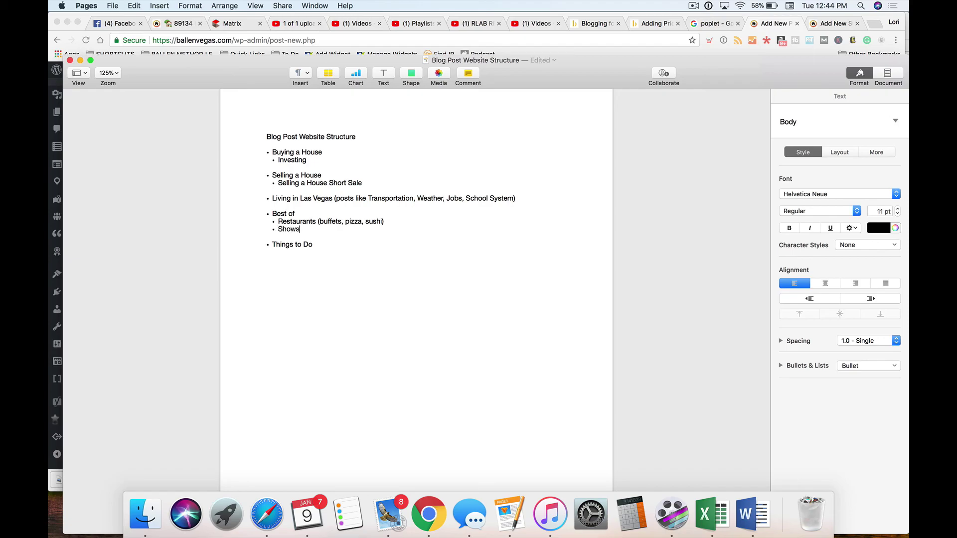
key("Return")
type("Places to work")
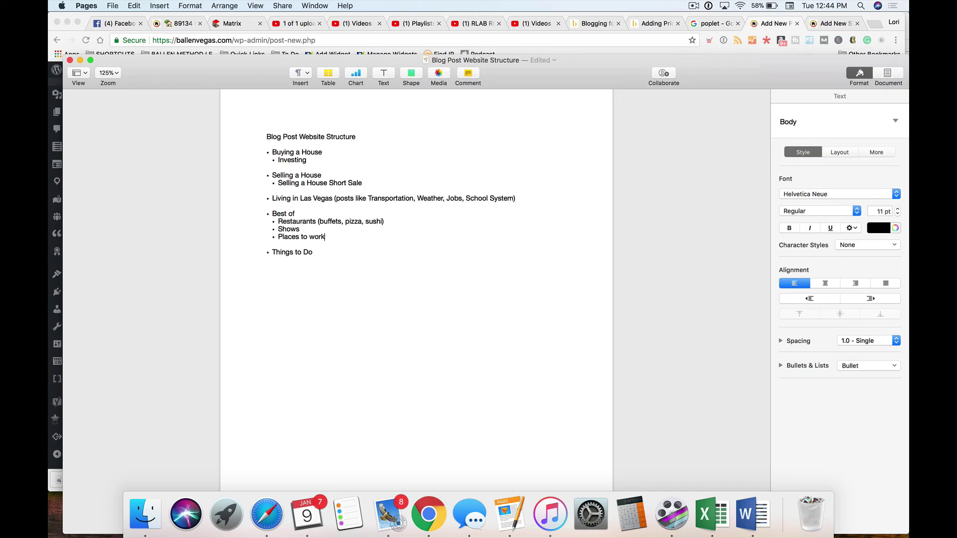
key("Return")
type("Shopping Malls")
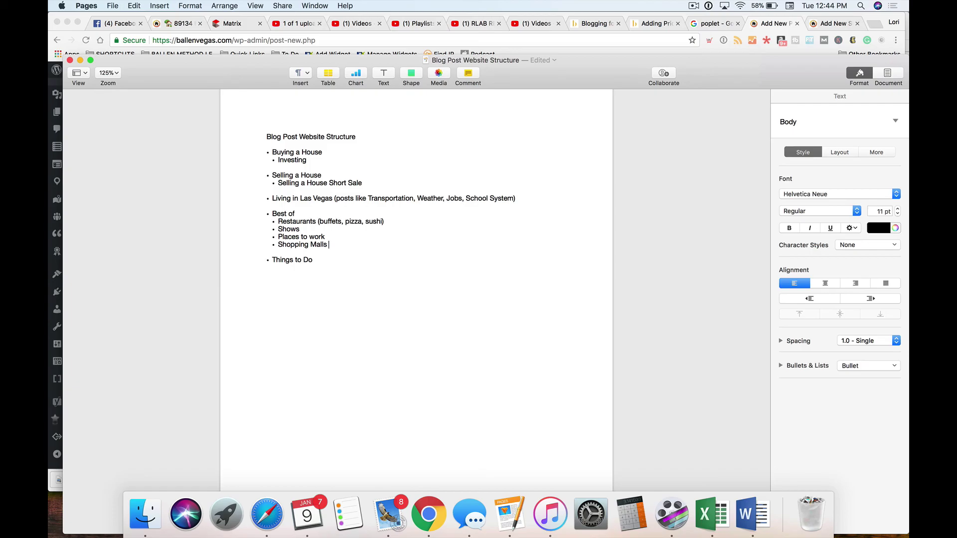
Append "(things to do for free, on a date, for Christmas)" to the "Things to Do" bullet
left_click(328, 260)
type("(things to do for free, on a date")
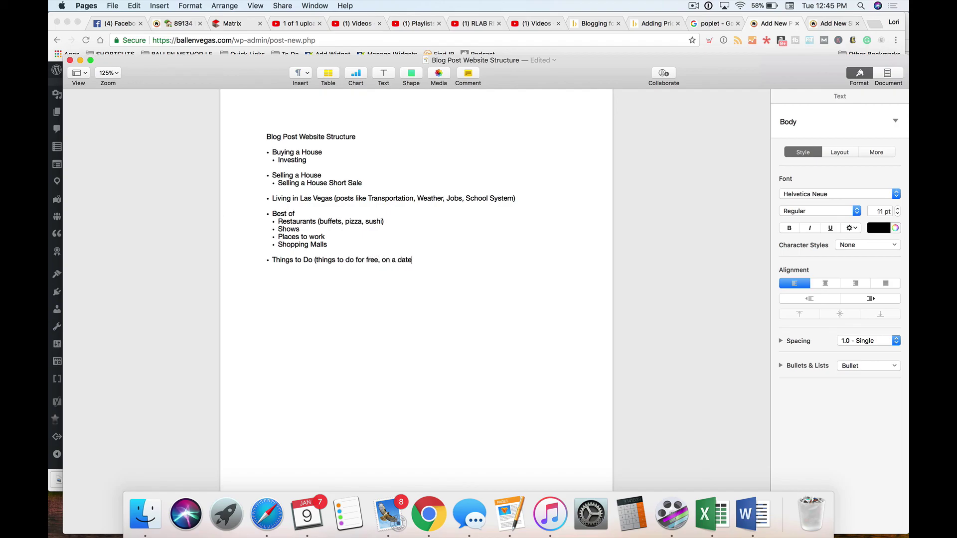
type(", for Christmas")
left_click(277, 260)
left_click_drag(273, 260, 313, 259)
left_click(351, 167)
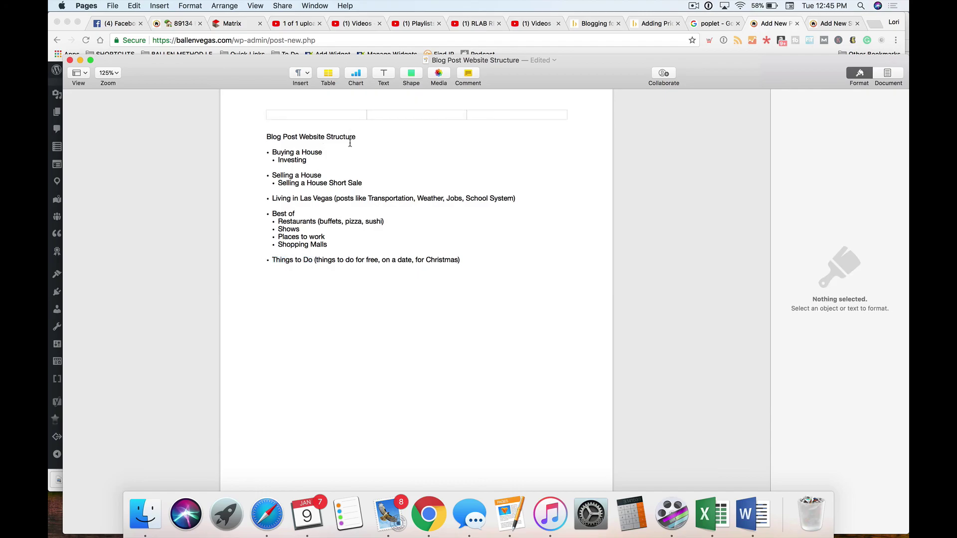
left_click(357, 238)
scroll(453, 306, "up", 1)
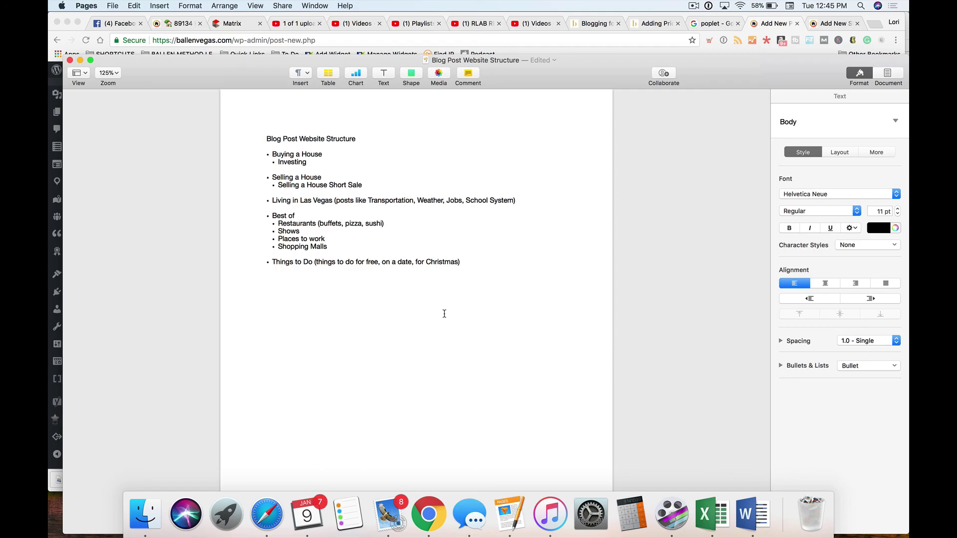
scroll(601, 125, "down", 2)
left_click(693, 6)
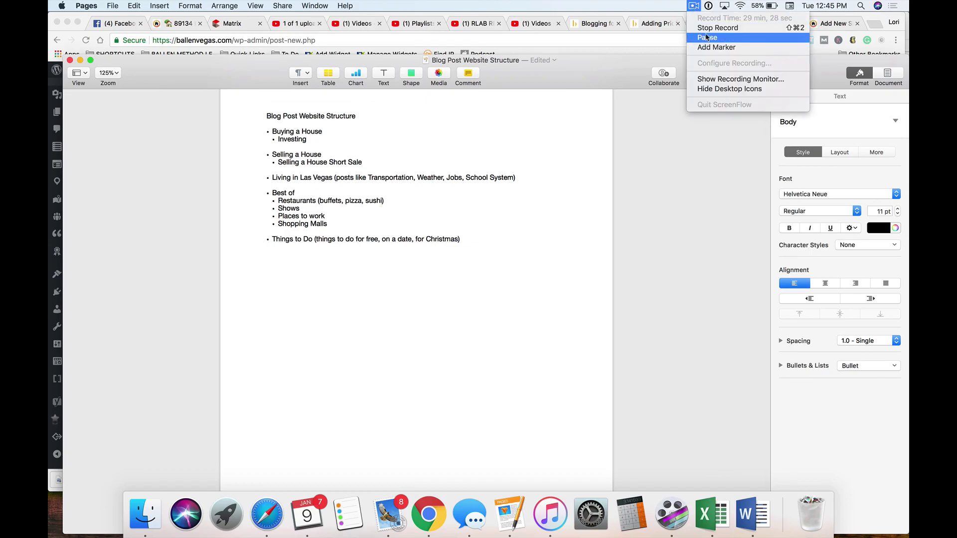